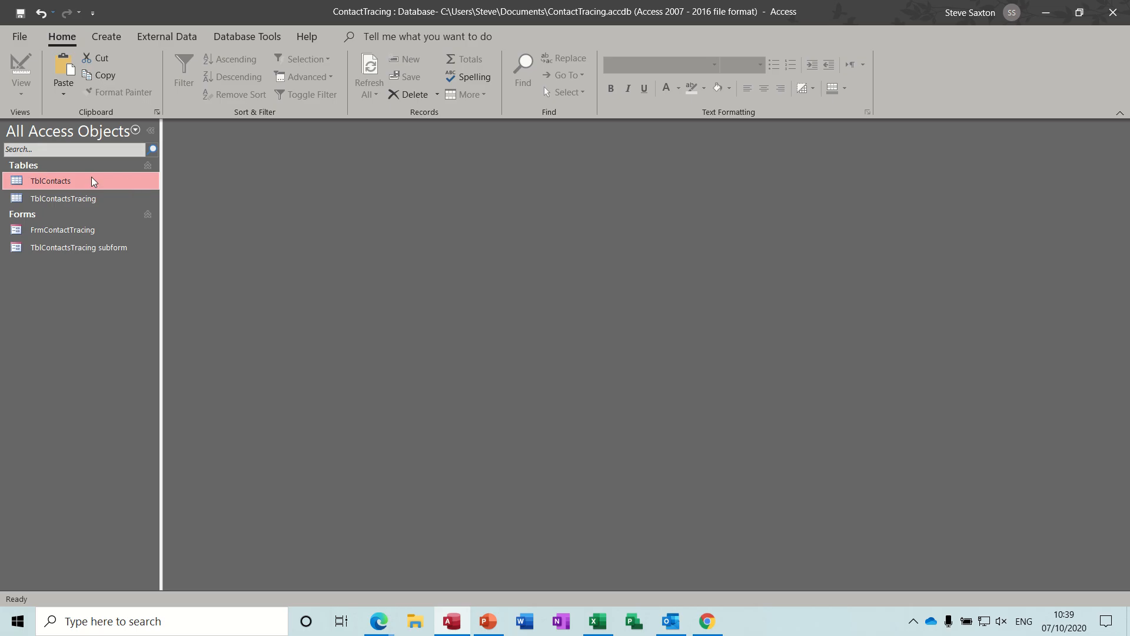
Look at the columns of the TblContacts and TblContactsTracing tables in datasheet view, closing both when done.
{"action": "double_click", "coordinate": [51, 181]}
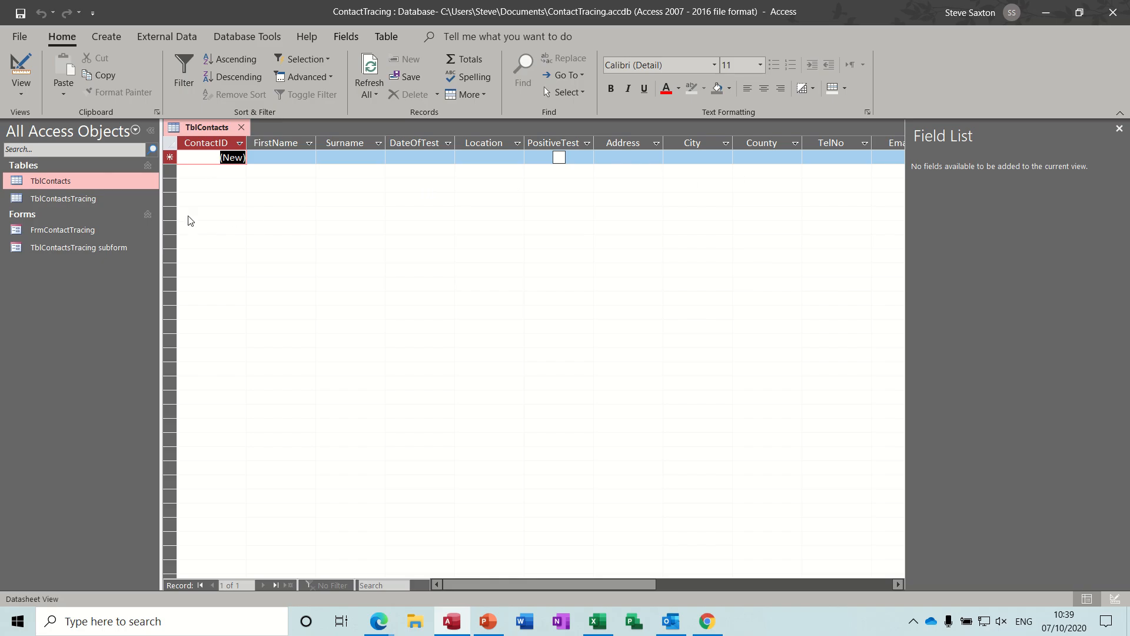
{"action": "left_click", "coordinate": [84, 201]}
{"action": "double_click", "coordinate": [84, 201]}
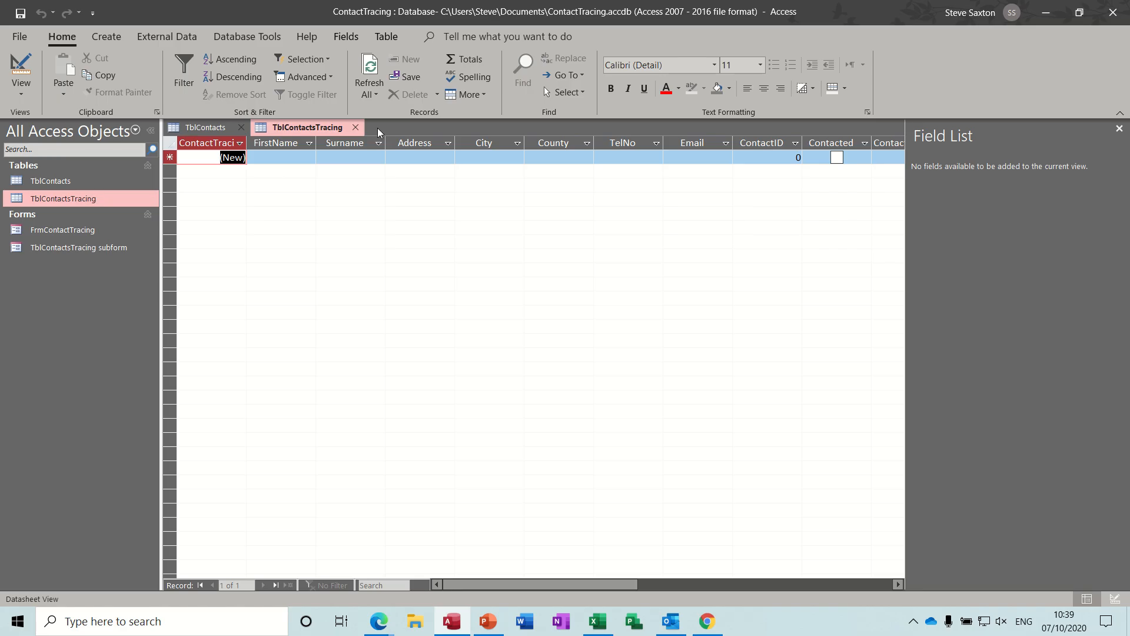
{"action": "left_click", "coordinate": [355, 128]}
{"action": "left_click", "coordinate": [242, 128]}
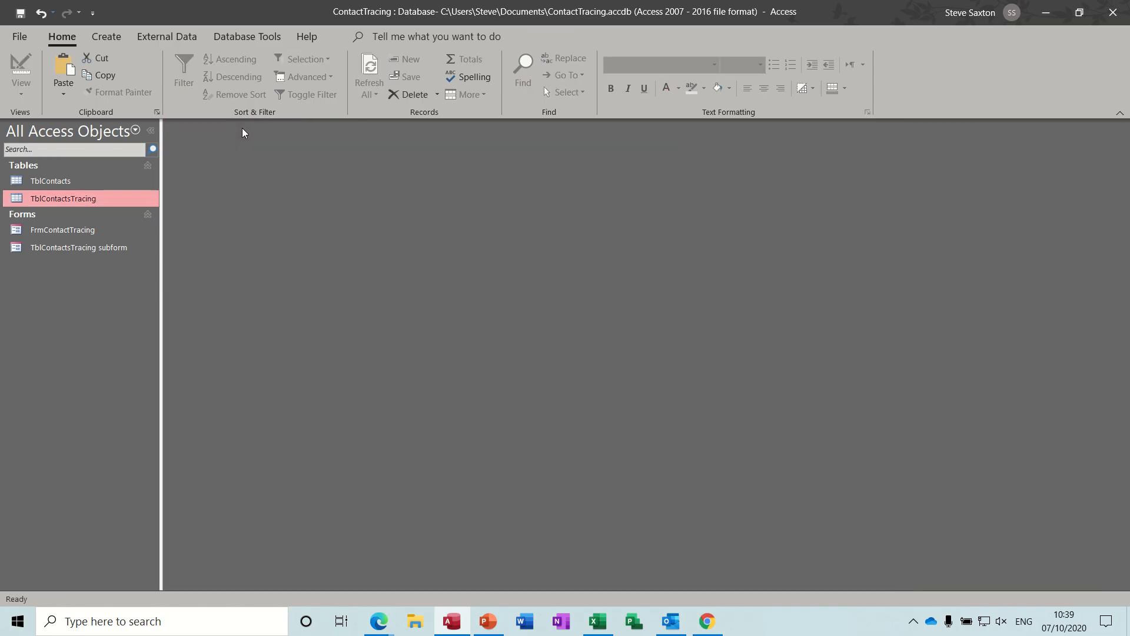
Rearrange TblContacts and TblContactsTracing closer together in the Relationships window, shorten the TblContacts box slightly, and save the layout on closing.
{"action": "left_click", "coordinate": [157, 38]}
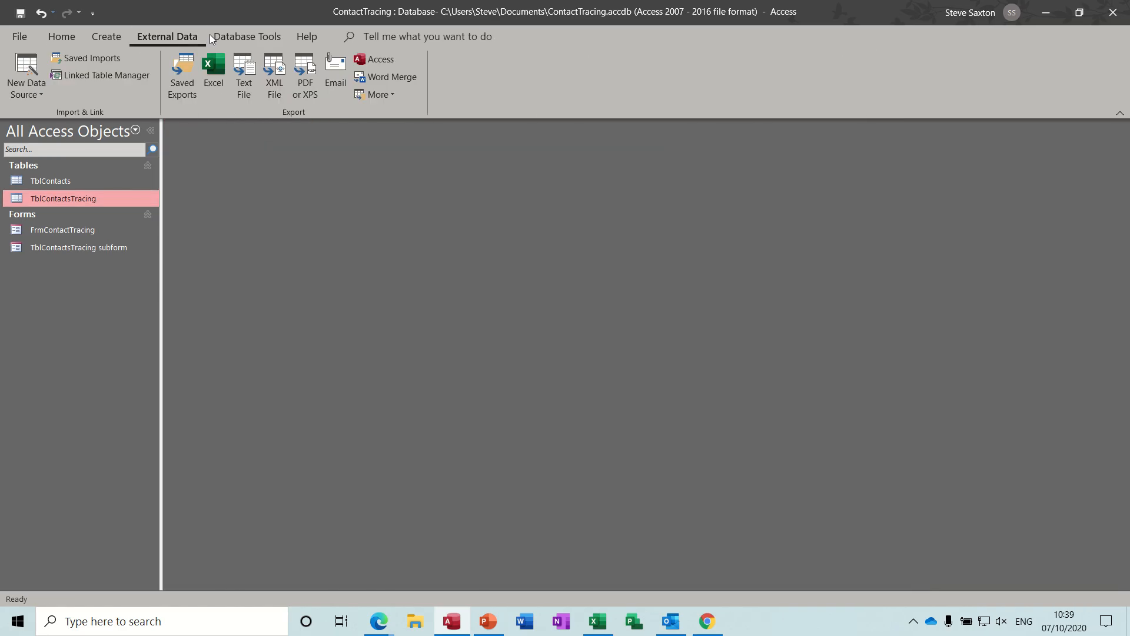
{"action": "left_click", "coordinate": [221, 36]}
{"action": "left_click", "coordinate": [185, 69]}
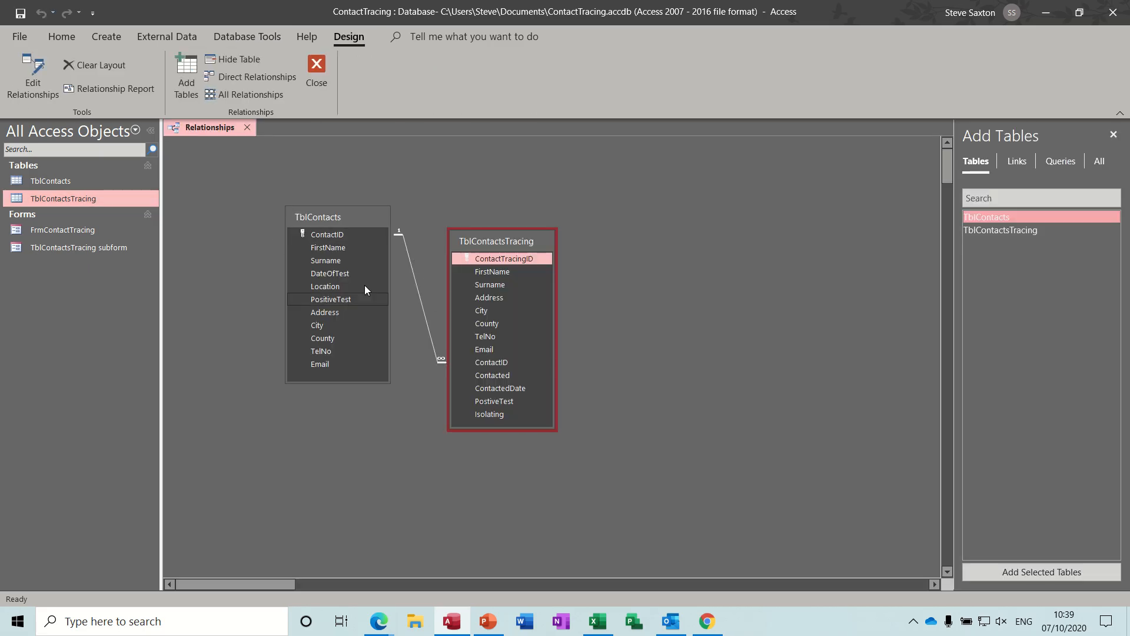
{"action": "left_click_drag", "start_coordinate": [325, 217], "coordinate": [268, 172]}
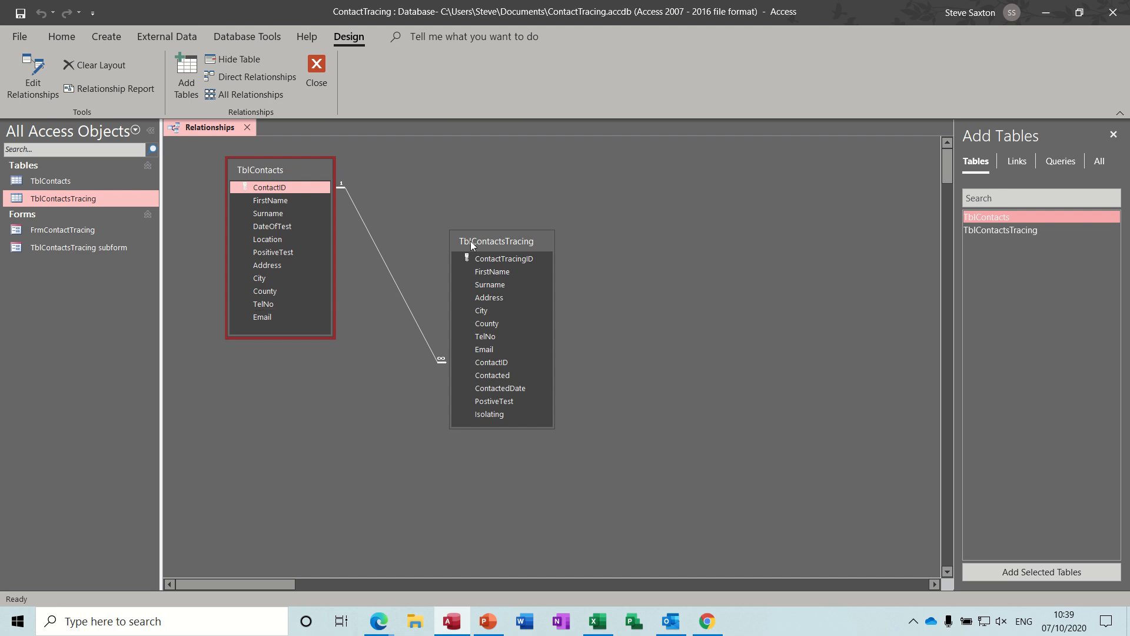
{"action": "left_click_drag", "start_coordinate": [471, 242], "coordinate": [434, 284]}
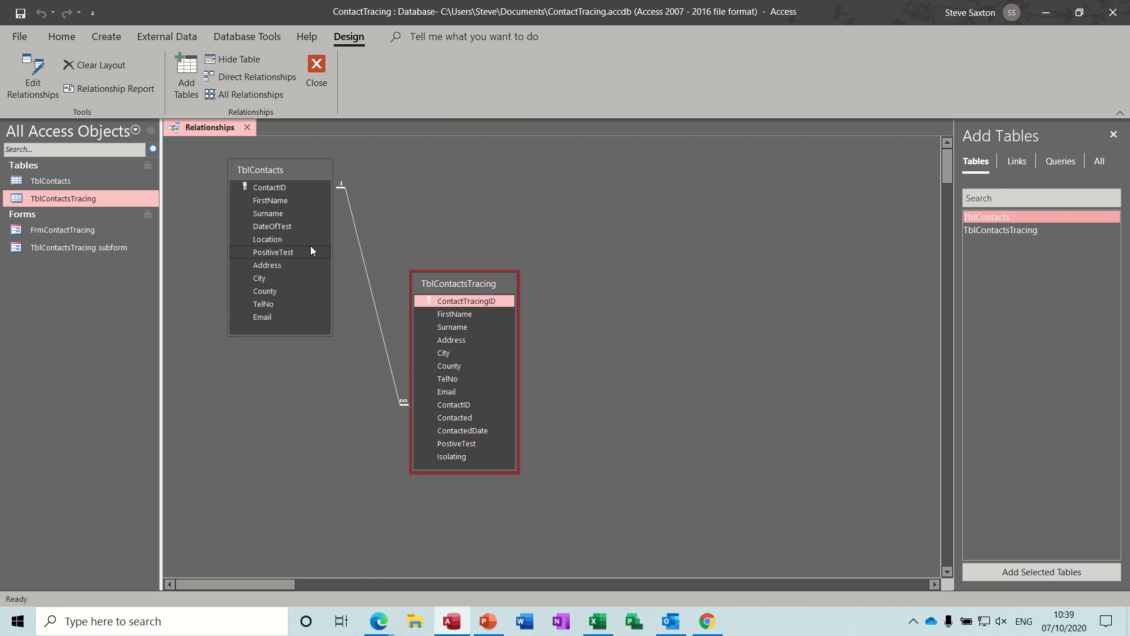
{"action": "mouse_move", "coordinate": [308, 334]}
{"action": "left_mouse_down"}
{"action": "mouse_move", "coordinate": [310, 360]}
{"action": "mouse_move", "coordinate": [309, 330]}
{"action": "left_mouse_up"}
{"action": "left_click_drag", "start_coordinate": [437, 283], "coordinate": [404, 235]}
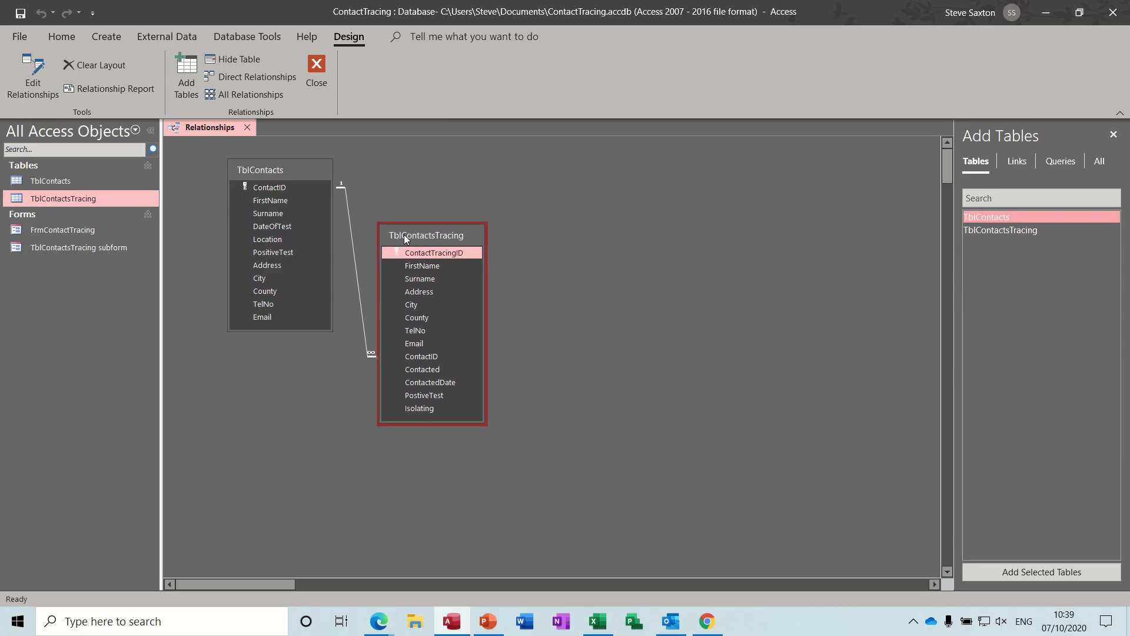
{"action": "left_click", "coordinate": [323, 89]}
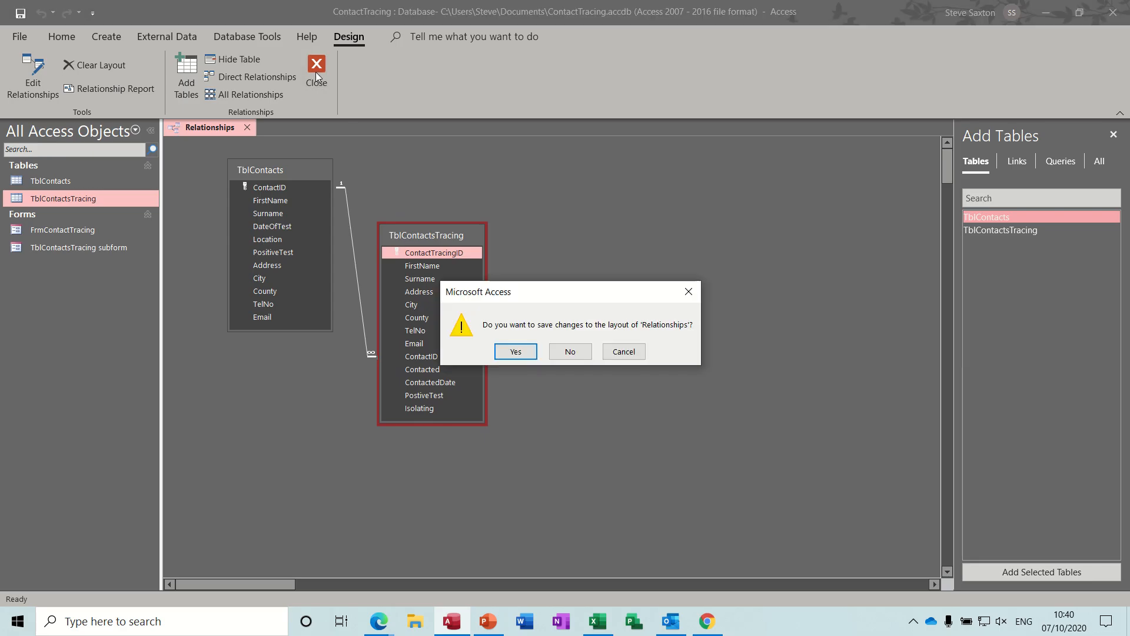
{"action": "left_click", "coordinate": [537, 352]}
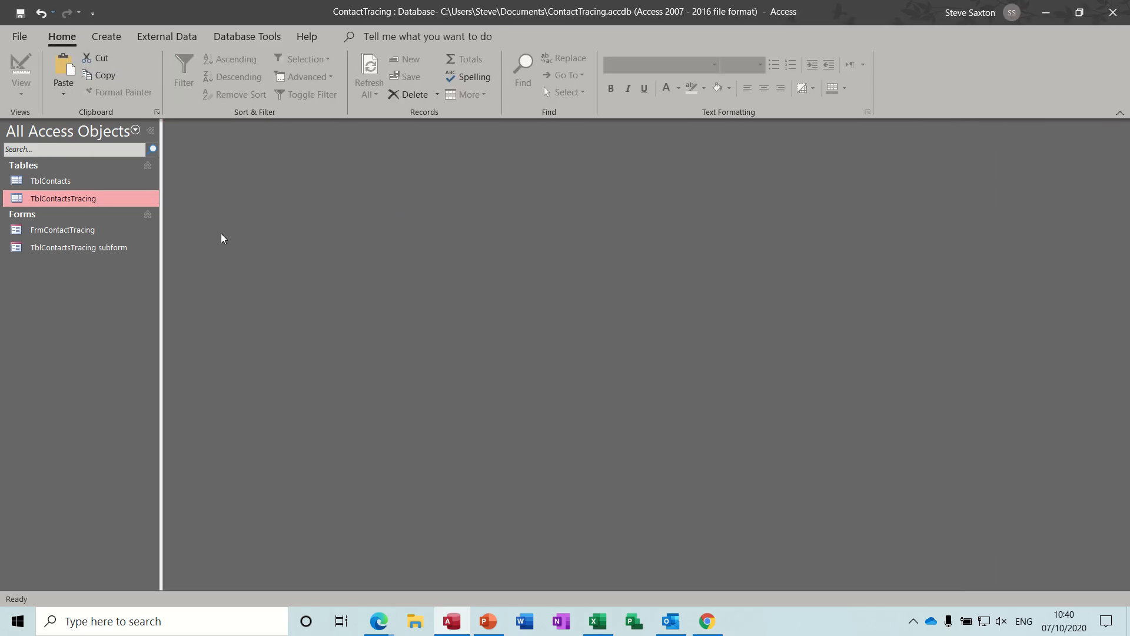
View the FrmContactTracing form with its contacts tracing subform, and close it.
{"action": "double_click", "coordinate": [83, 236]}
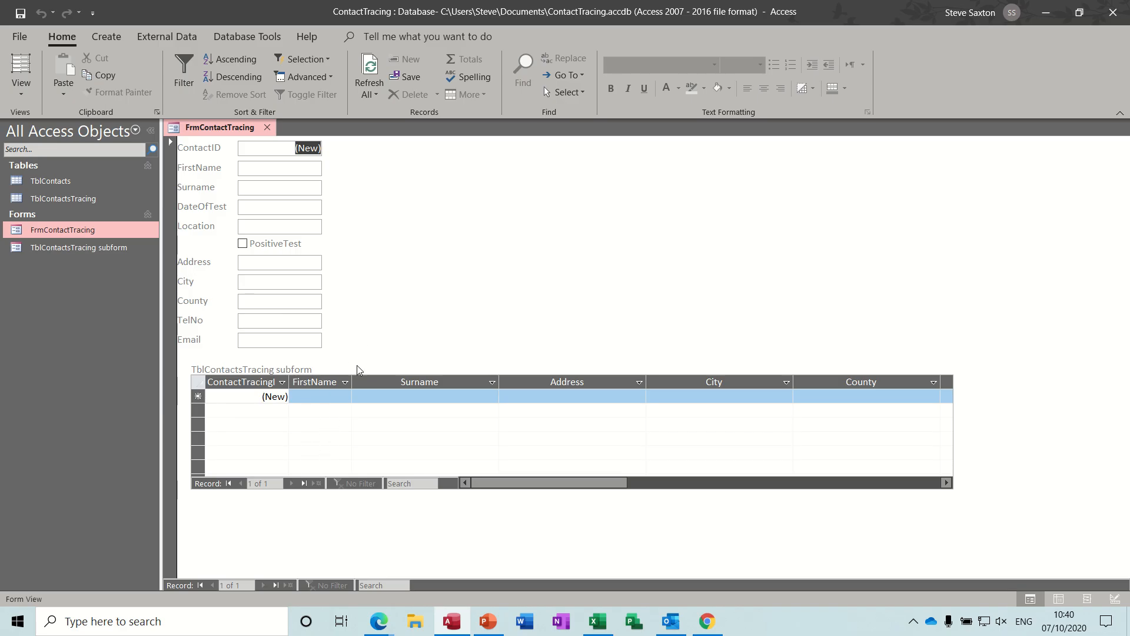
{"action": "left_click", "coordinate": [266, 133]}
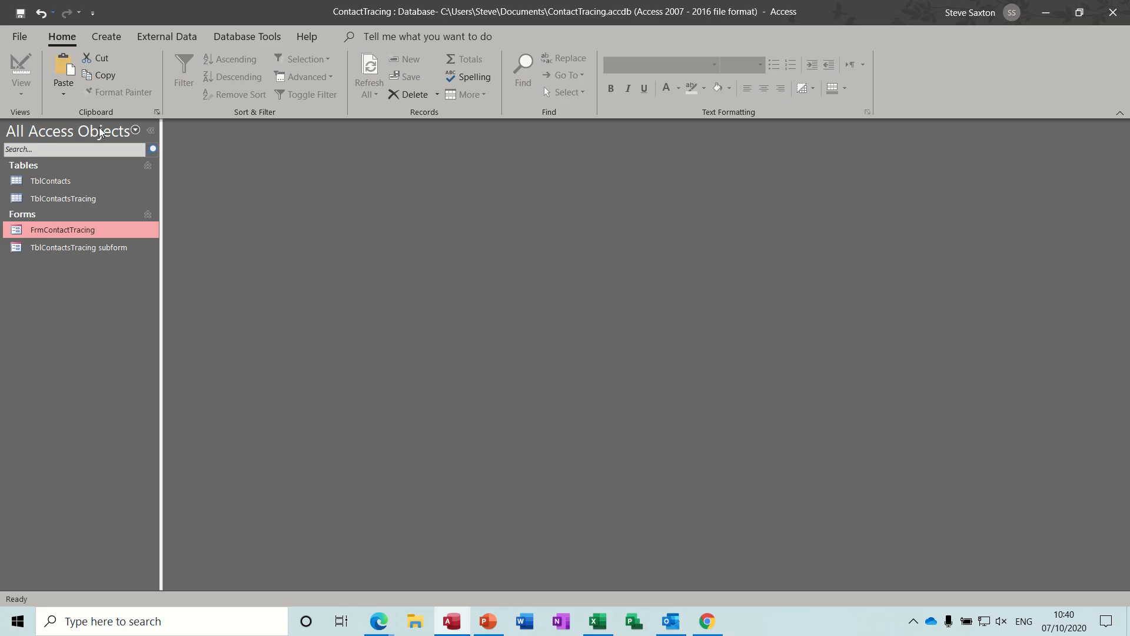
Create a new table in Design View with a ContactID field of data type AutoNumber.
{"action": "left_click", "coordinate": [107, 36]}
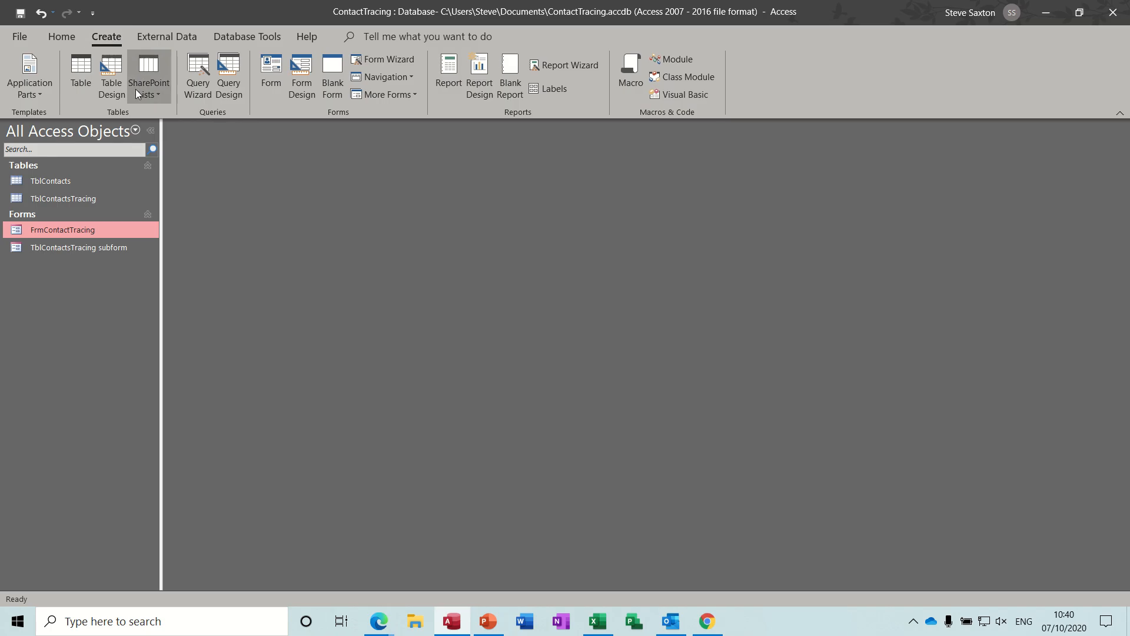
{"action": "left_click", "coordinate": [112, 76]}
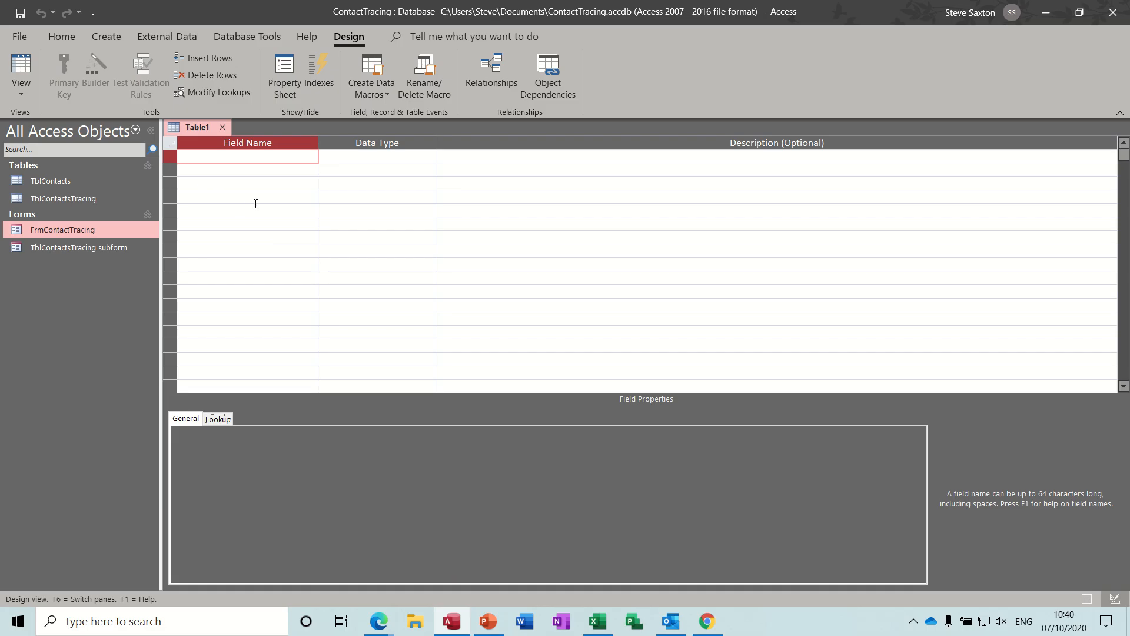
{"action": "type", "text": "ContactID"}
{"action": "left_click", "coordinate": [237, 171]}
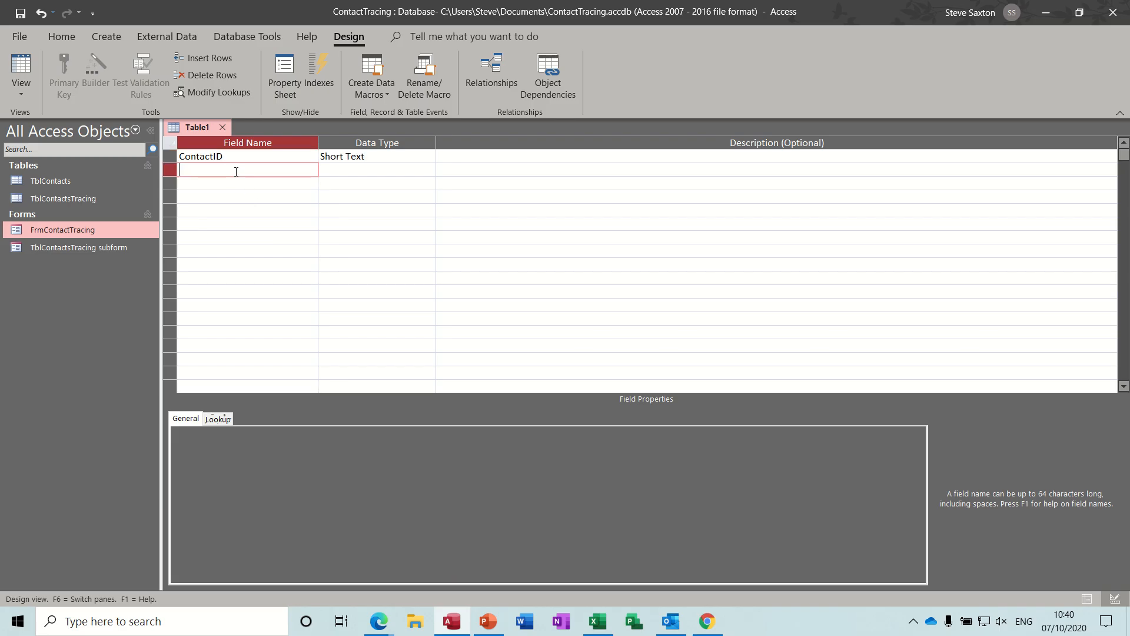
{"action": "left_click", "coordinate": [399, 156]}
{"action": "left_click", "coordinate": [428, 156]}
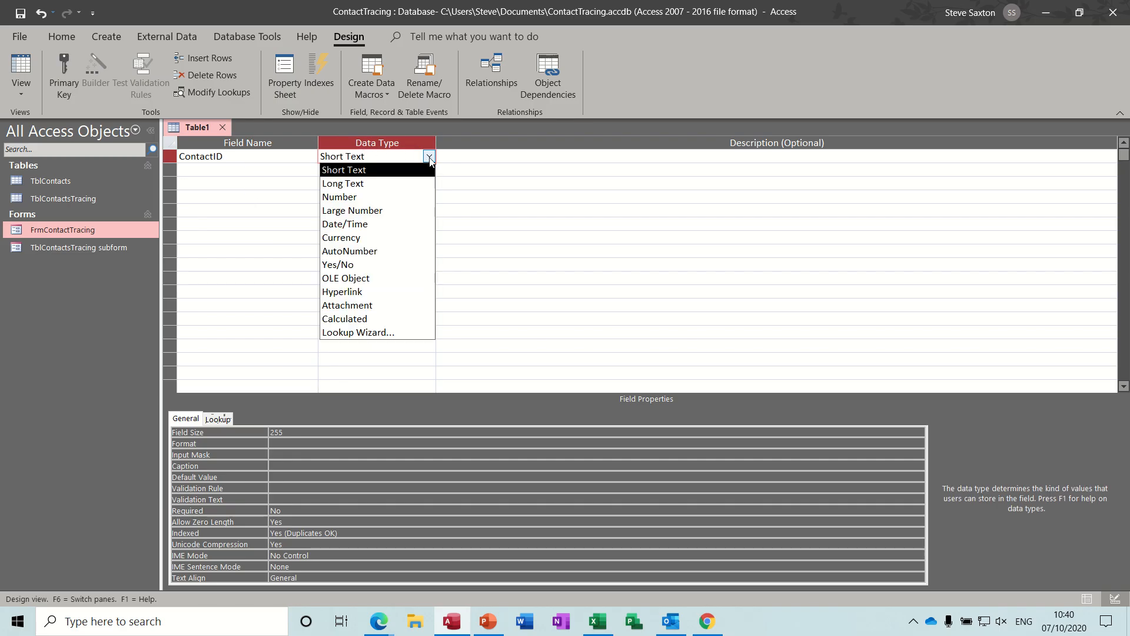
{"action": "left_click", "coordinate": [377, 250]}
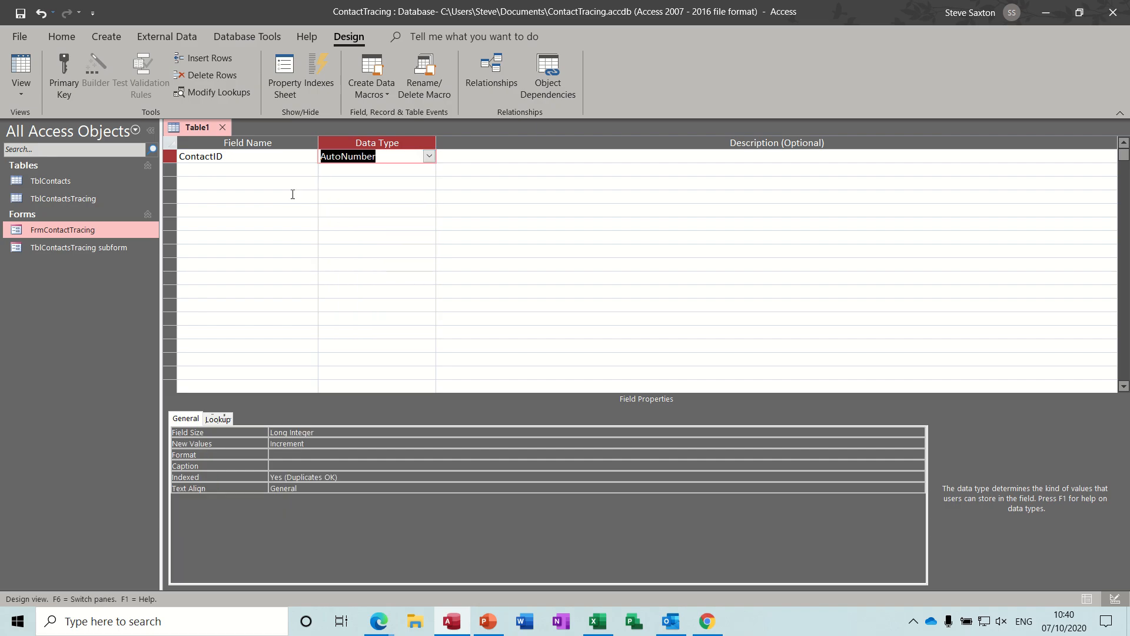
Make ContactID the primary key of the new table.
{"action": "left_click", "coordinate": [231, 170]}
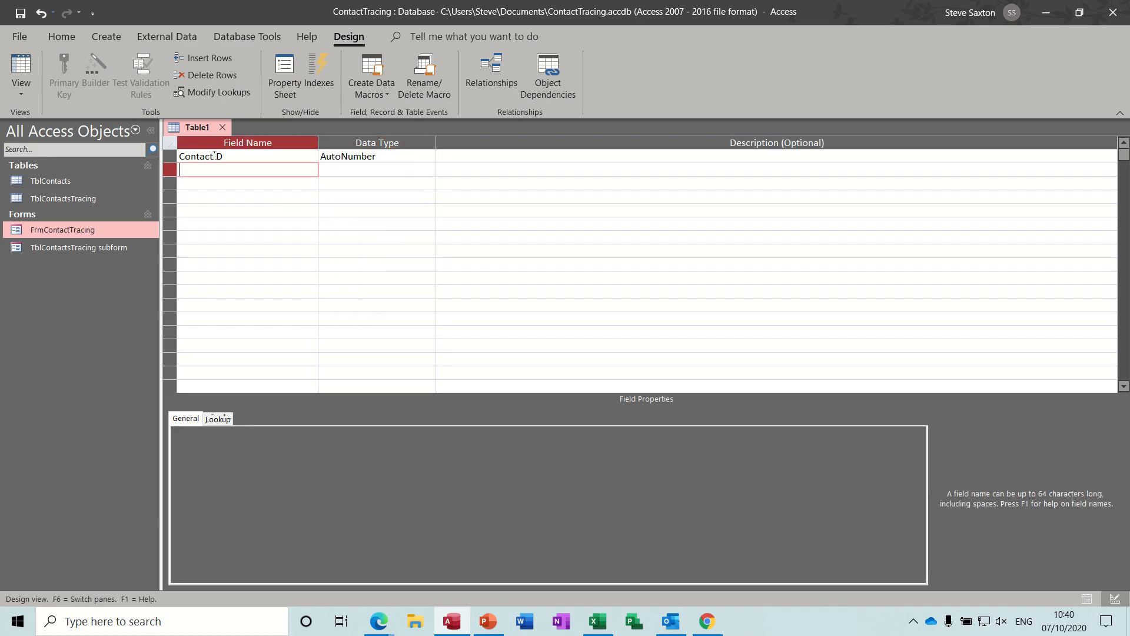
{"action": "left_click", "coordinate": [213, 156]}
{"action": "left_click", "coordinate": [64, 73]}
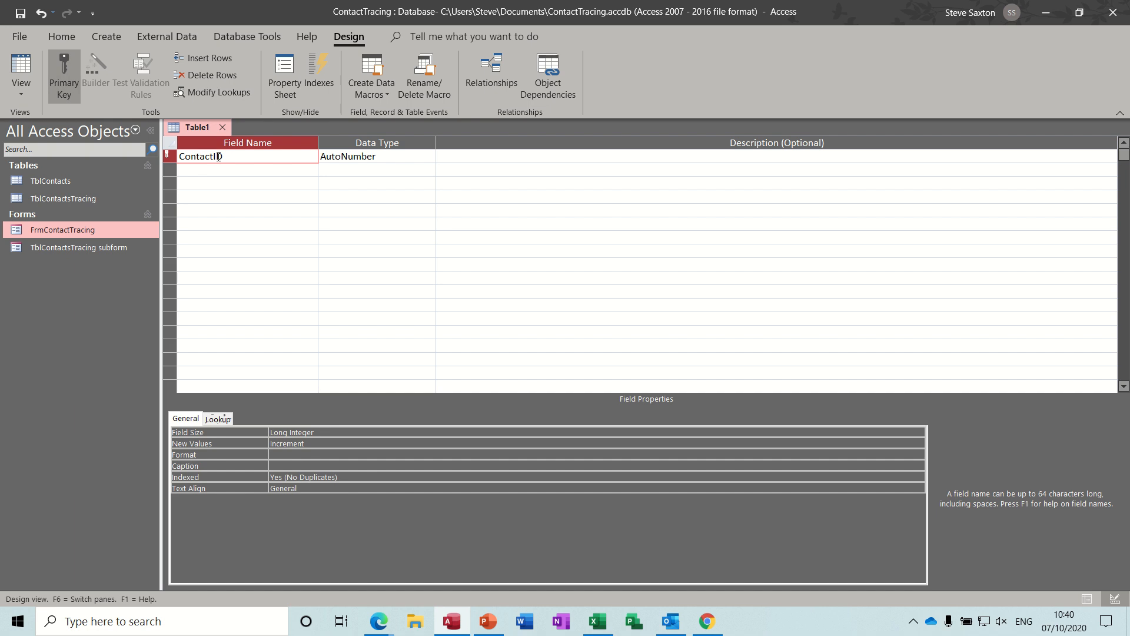
Add Firstname and Surname as Short Text fields below ContactID.
{"action": "left_click", "coordinate": [247, 171]}
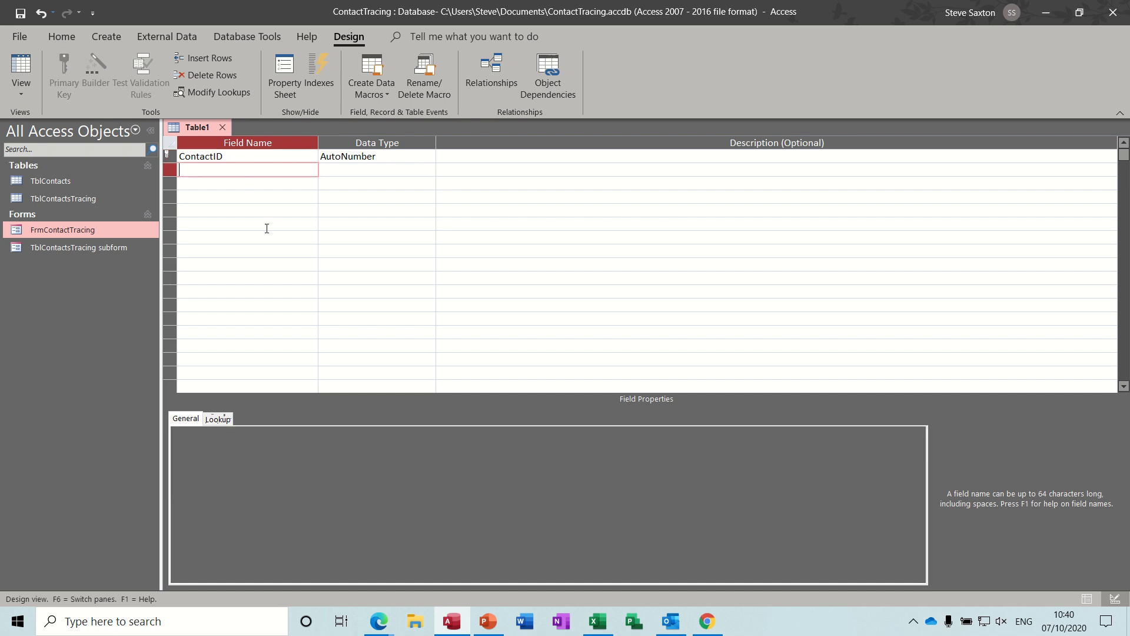
{"action": "type", "text": "Firstname"}
{"action": "key", "text": "Down"}
{"action": "type", "text": "Surname"}
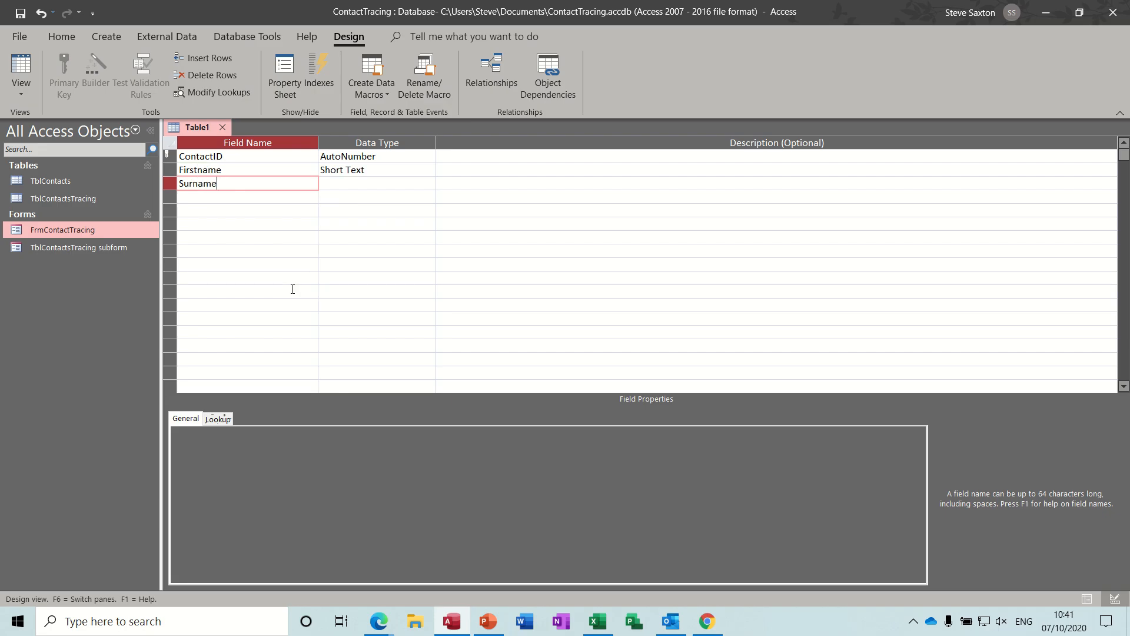
{"action": "key", "text": "Down"}
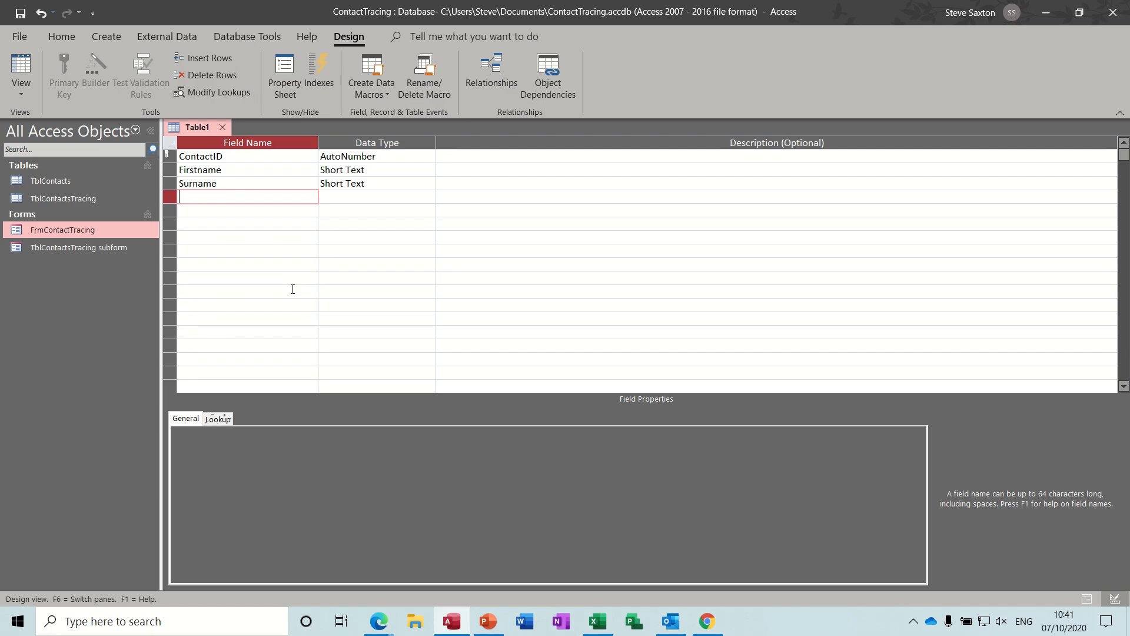
Add the address fields Address, City, County and Postcode as Short Text below Surname.
{"action": "type", "text": "Address"}
{"action": "key", "text": "Down"}
{"action": "type", "text": "City"}
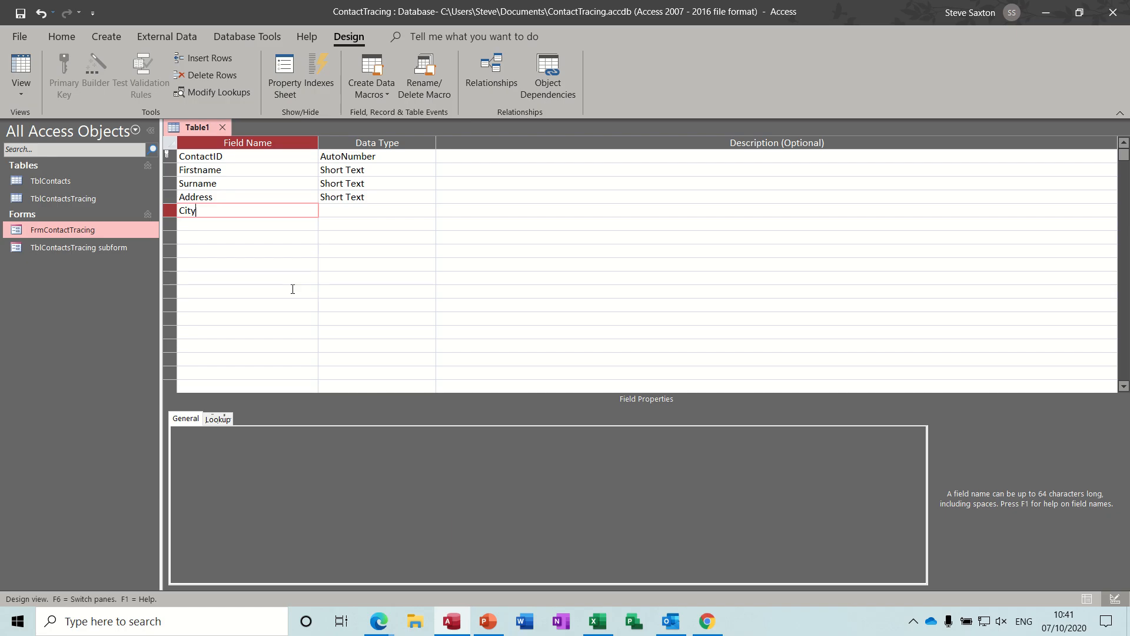
{"action": "key", "text": "Down"}
{"action": "type", "text": "County"}
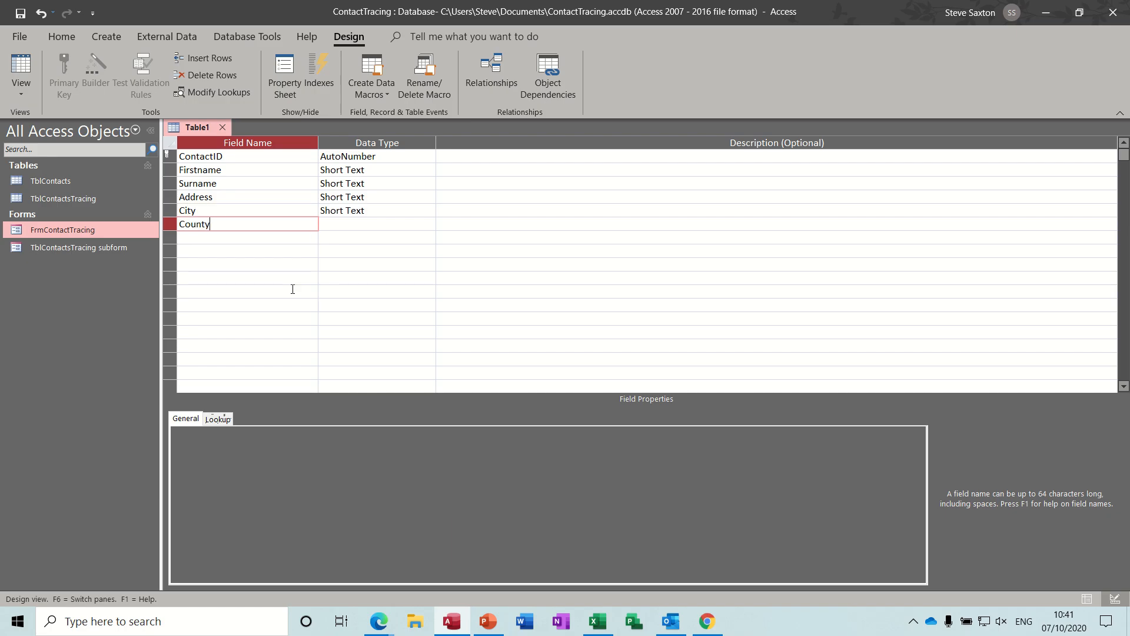
{"action": "key", "text": "Down"}
{"action": "type", "text": "Pos"}
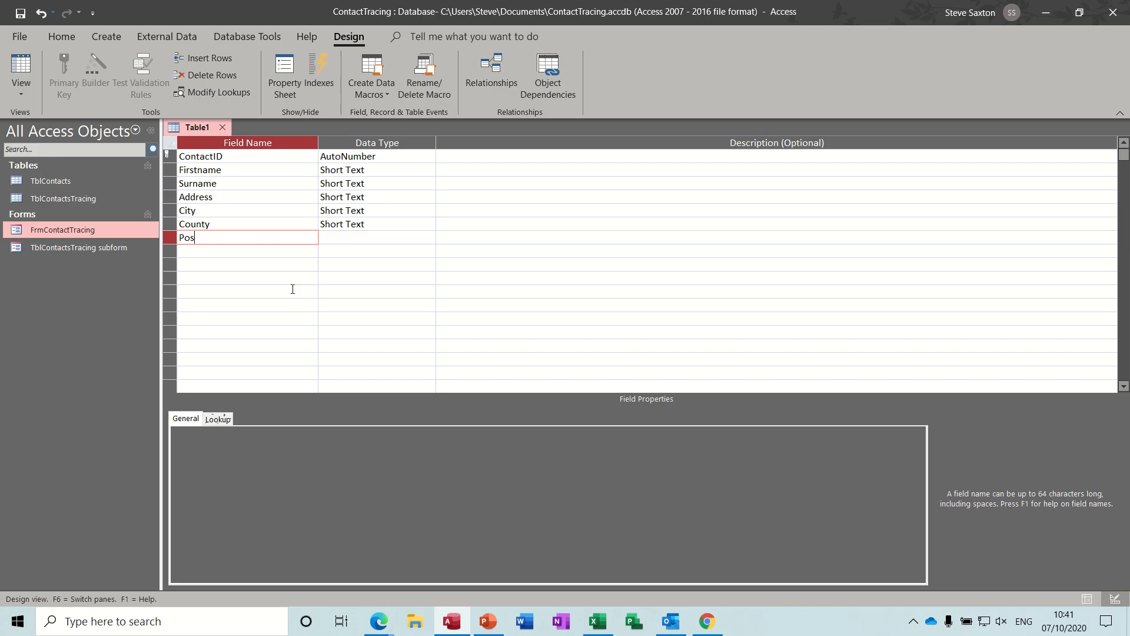
{"action": "type", "text": "tcode"}
{"action": "key", "text": "Down"}
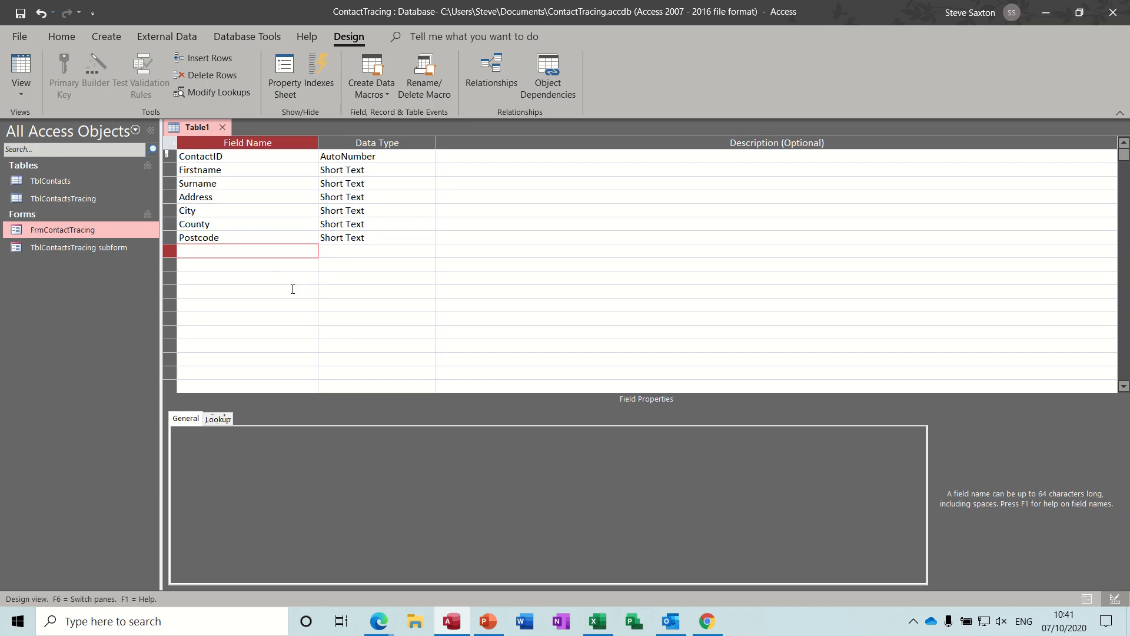
Add a DateofTest field with data type Date/Time and a Positive field with data type Yes/No.
{"action": "type", "text": "DateofTest"}
{"action": "key", "text": "Tab"}
{"action": "type", "text": "d"}
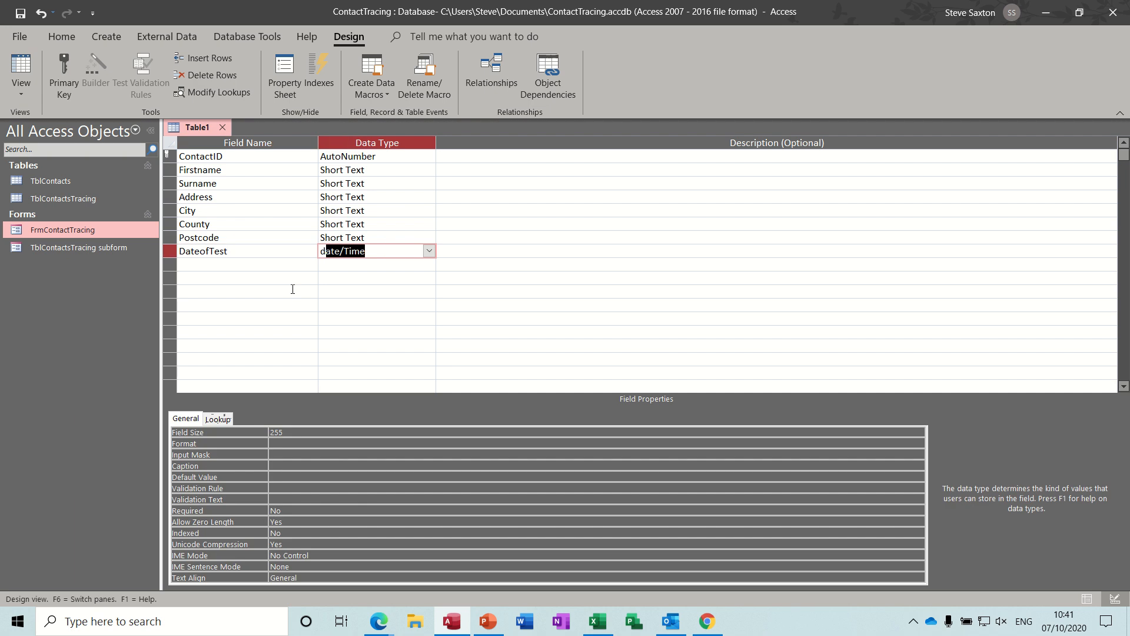
{"action": "left_click", "coordinate": [233, 269]}
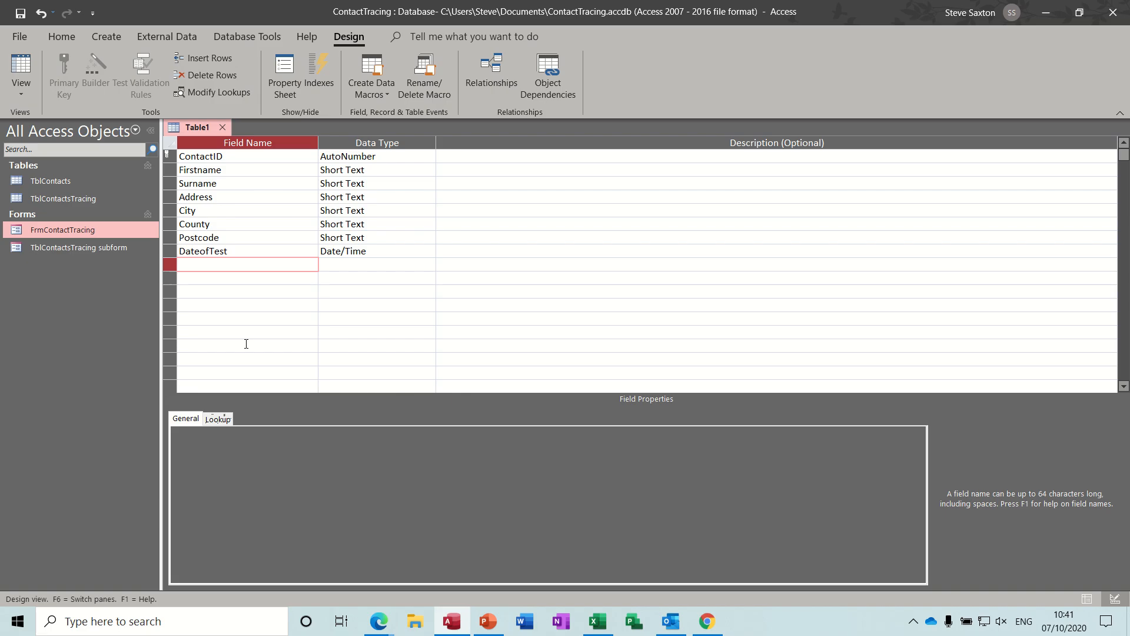
{"action": "type", "text": "Positive"}
{"action": "key", "text": "Tab"}
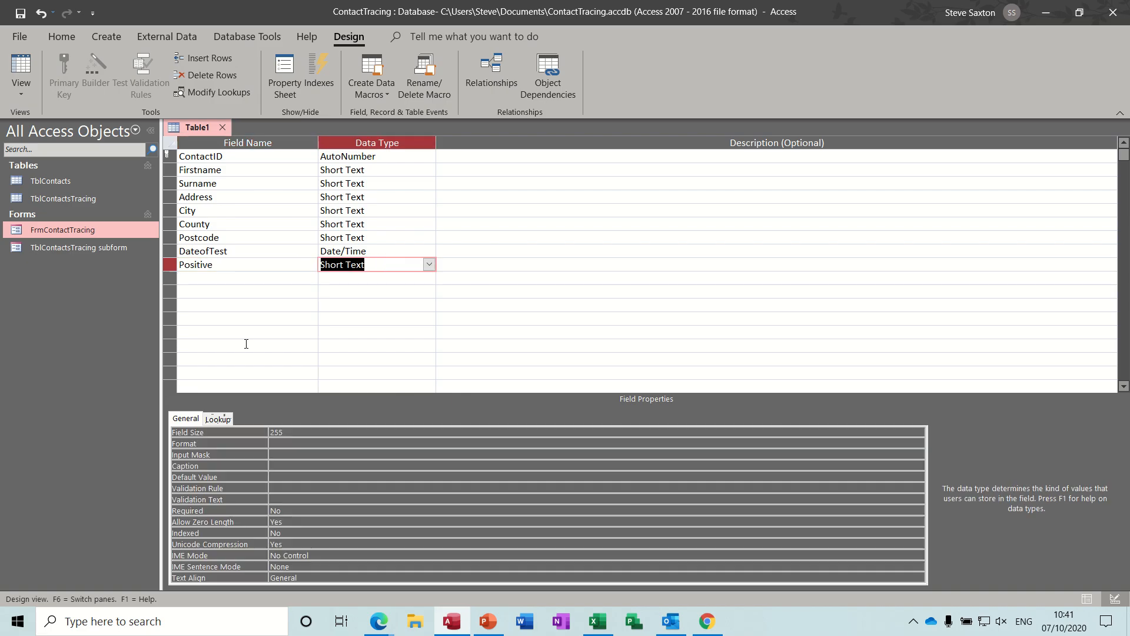
{"action": "type", "text": "yes/No"}
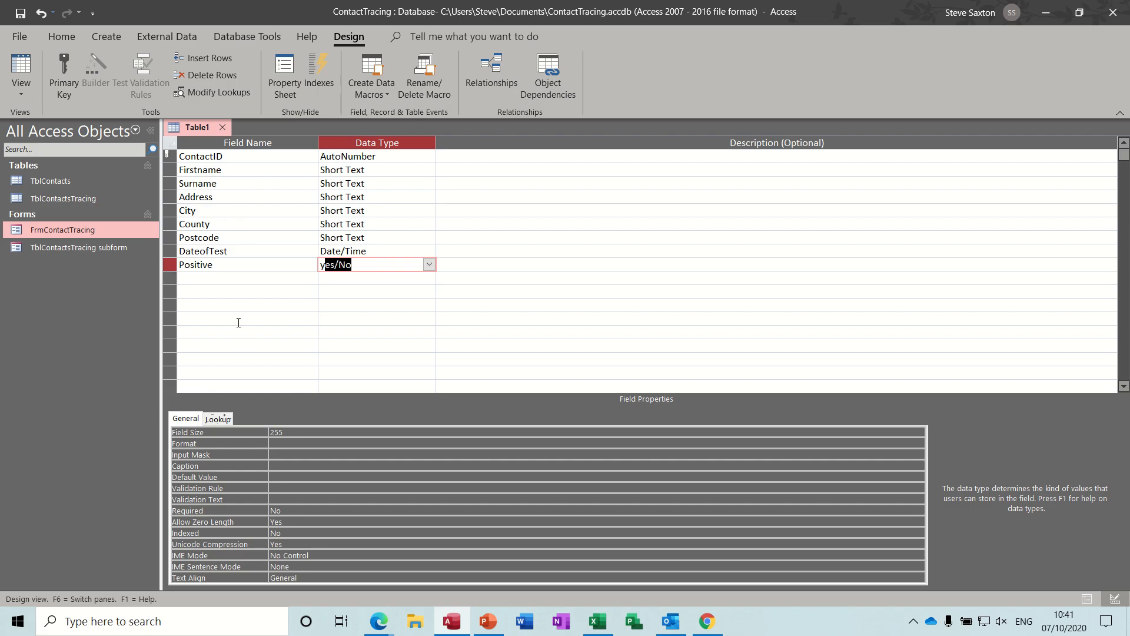
Add a Location field with the Short Text data type below Positive.
{"action": "left_click", "coordinate": [225, 278]}
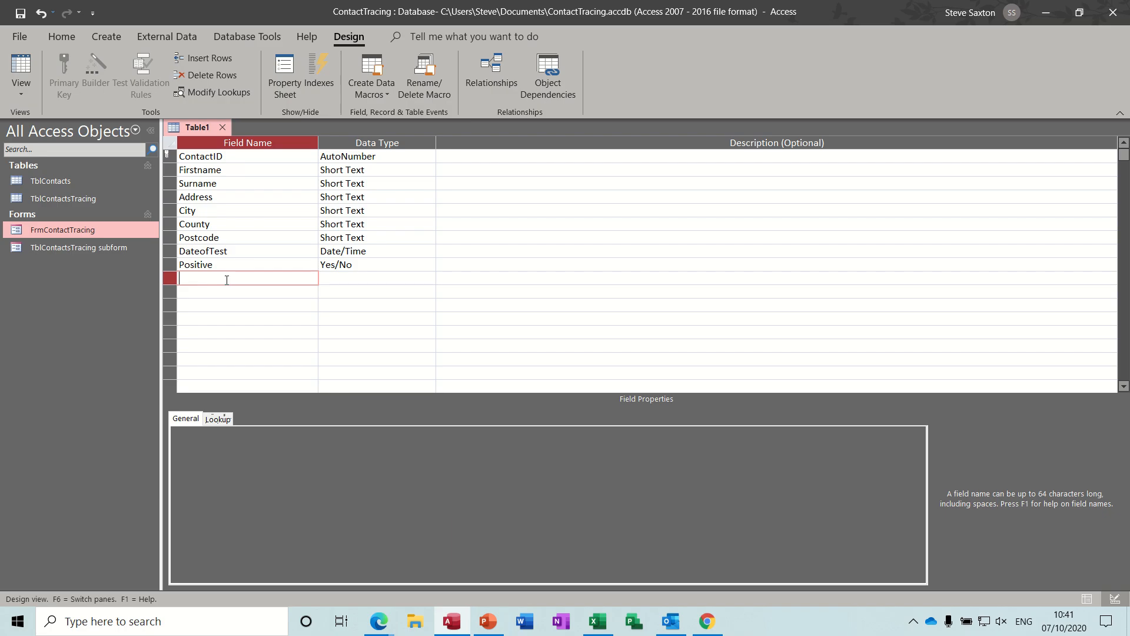
{"action": "type", "text": "Location"}
{"action": "key", "text": "Tab"}
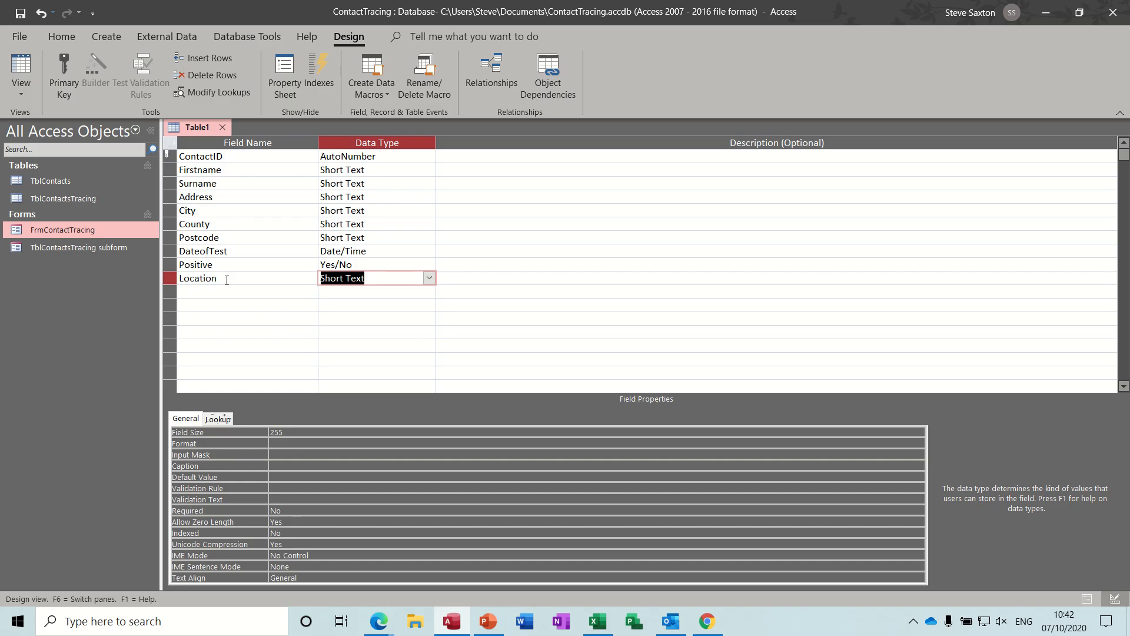
{"action": "left_click", "coordinate": [218, 291]}
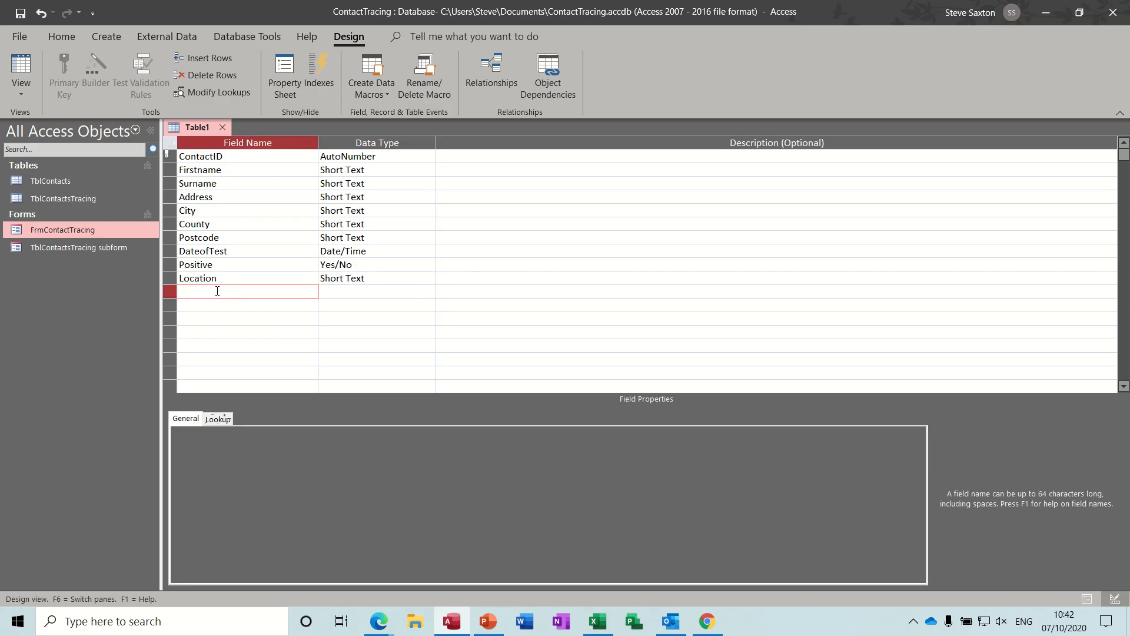
Open the existing TblContacts table in Design View to check its field list.
{"action": "double_click", "coordinate": [79, 182]}
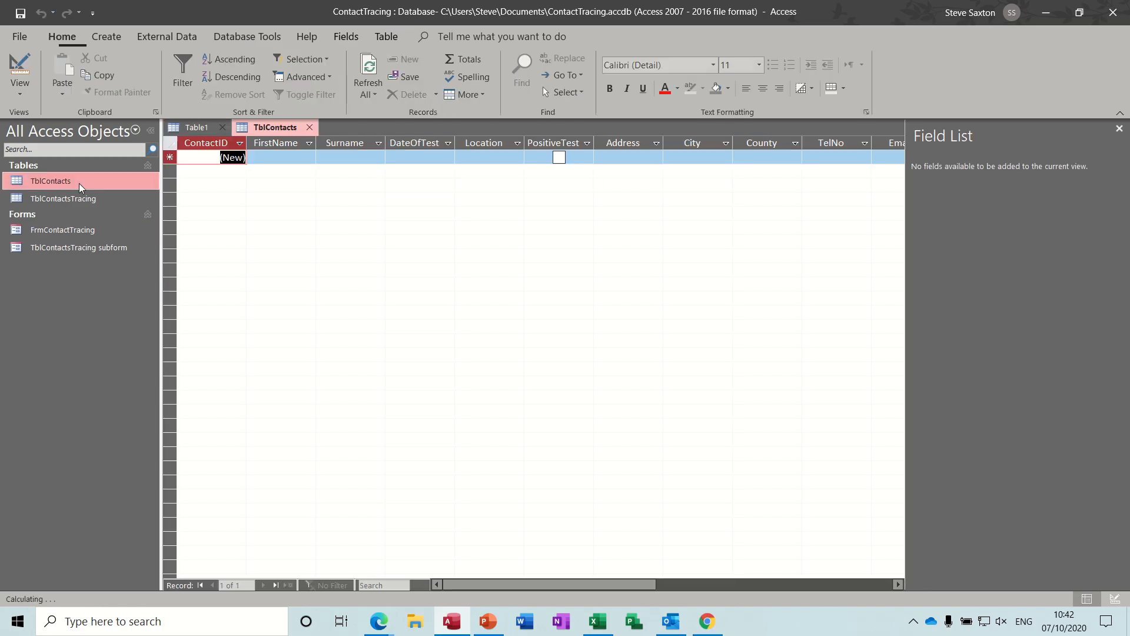
{"action": "left_click", "coordinate": [21, 67]}
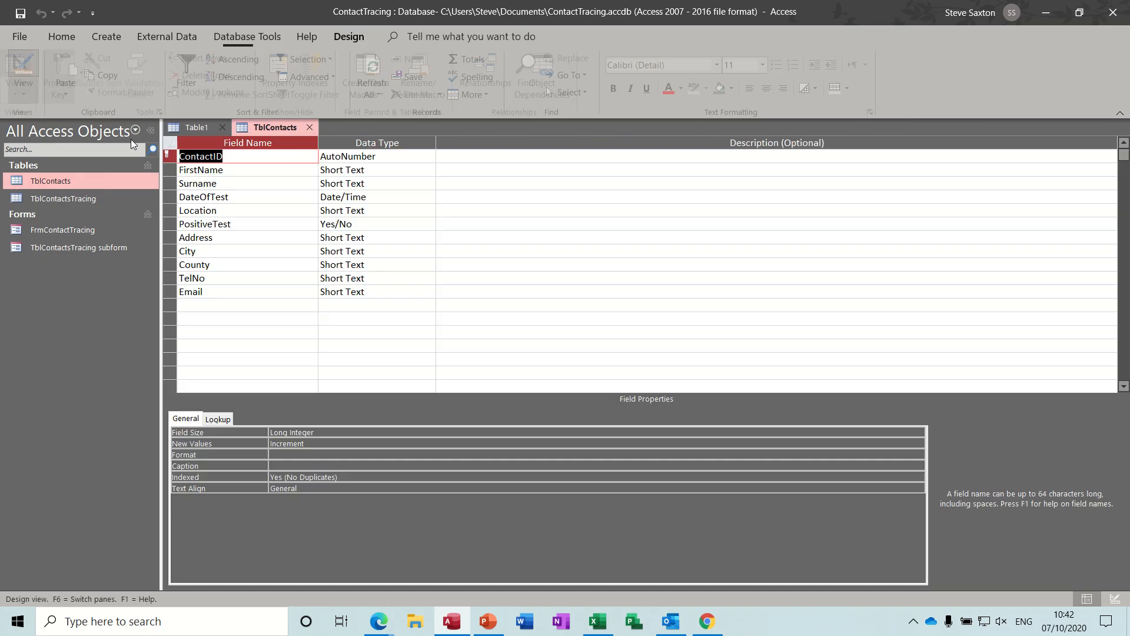
Add TelNo and Email fields as Short Text below Location in the new table.
{"action": "left_click", "coordinate": [196, 128]}
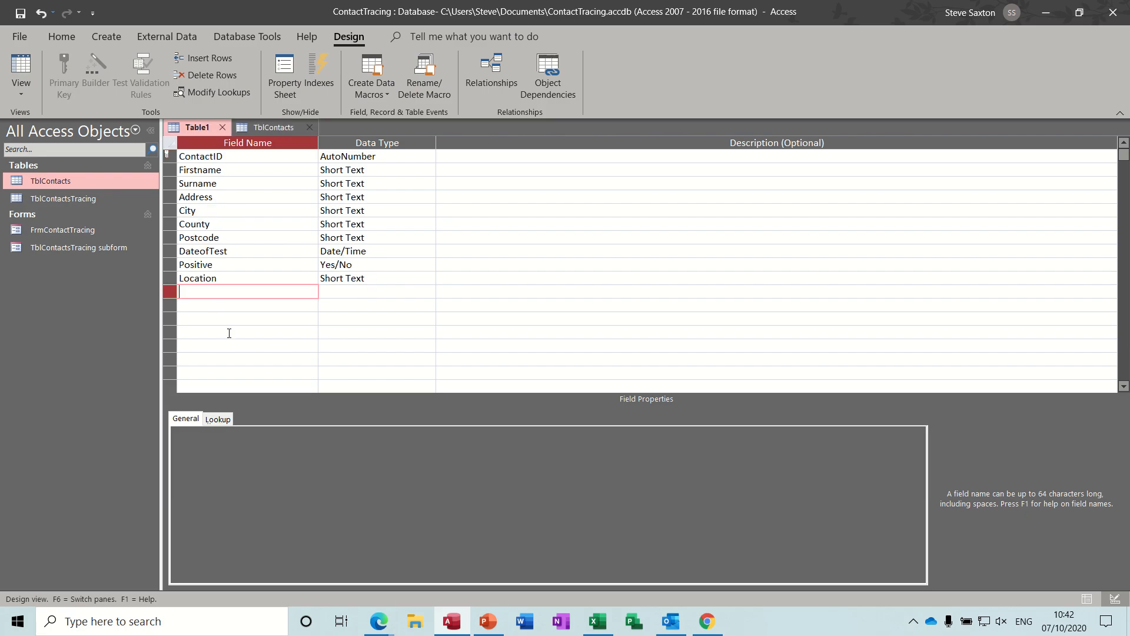
{"action": "type", "text": "TelNo"}
{"action": "key", "text": "Down"}
{"action": "type", "text": "Email"}
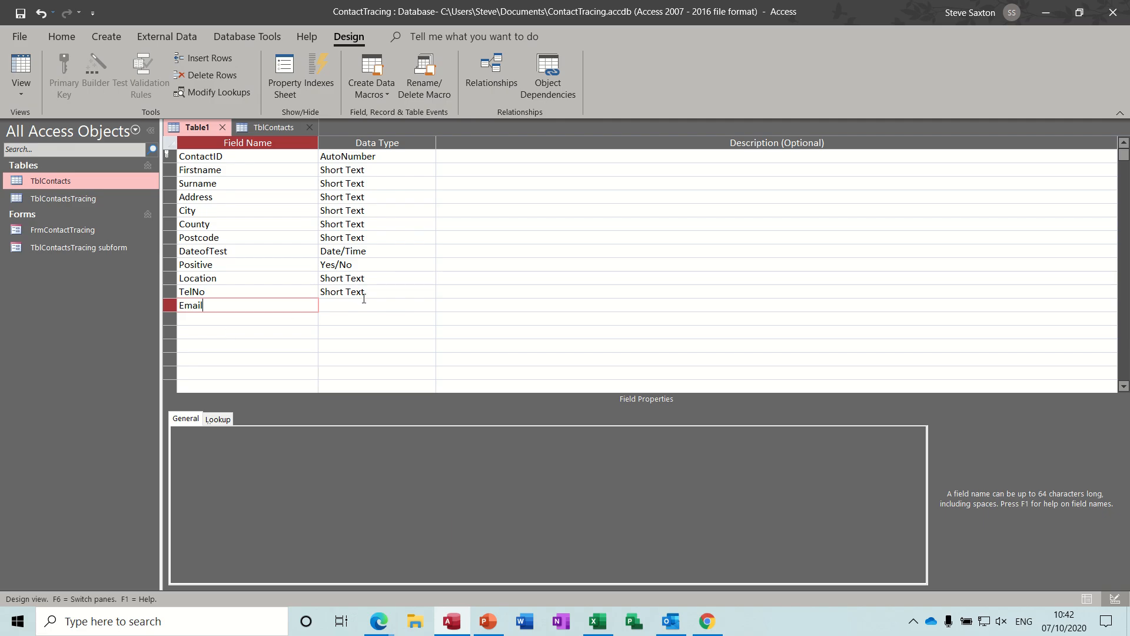
{"action": "key", "text": "Tab"}
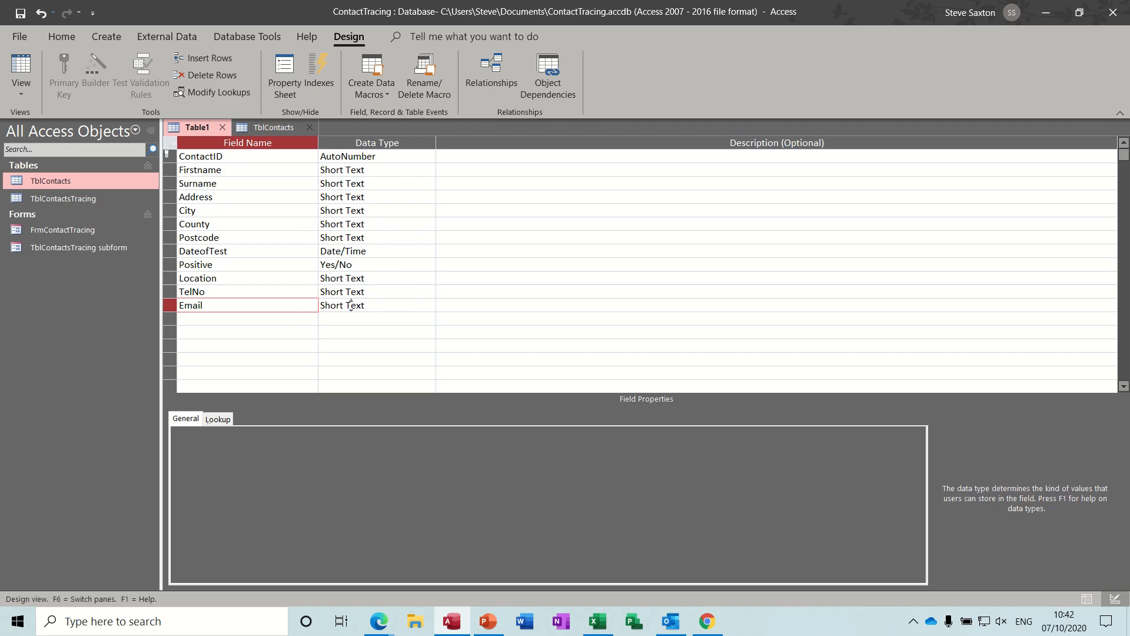
{"action": "key", "text": "Down"}
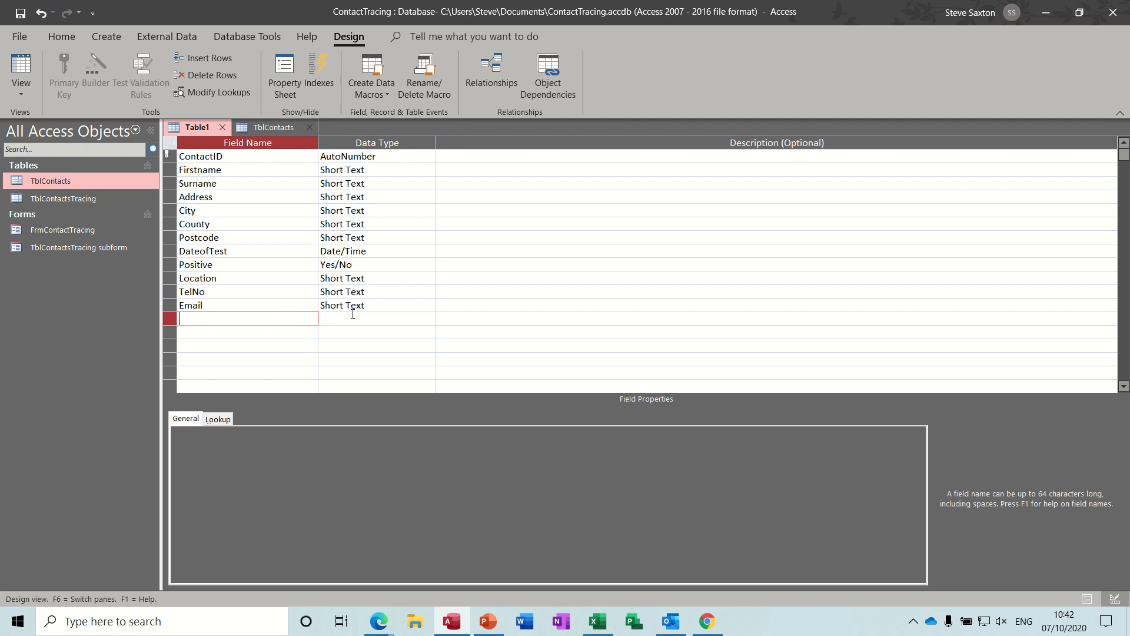
Start an input mask for the DateofTest field, saving the new table as TblContact1.
{"action": "left_click", "coordinate": [281, 293]}
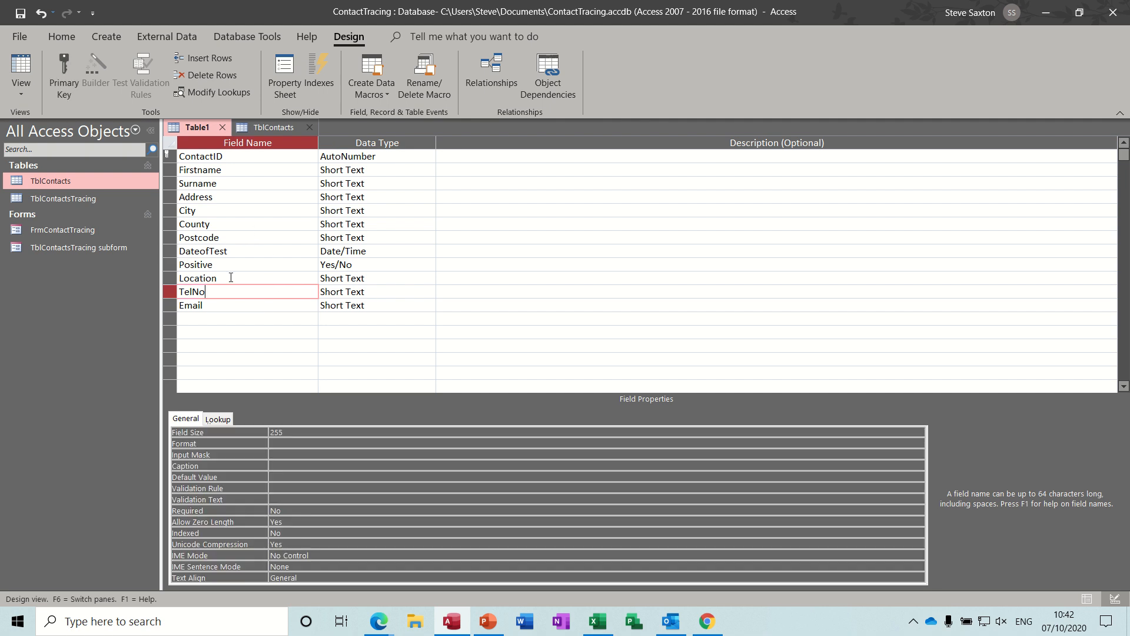
{"action": "left_click", "coordinate": [255, 251]}
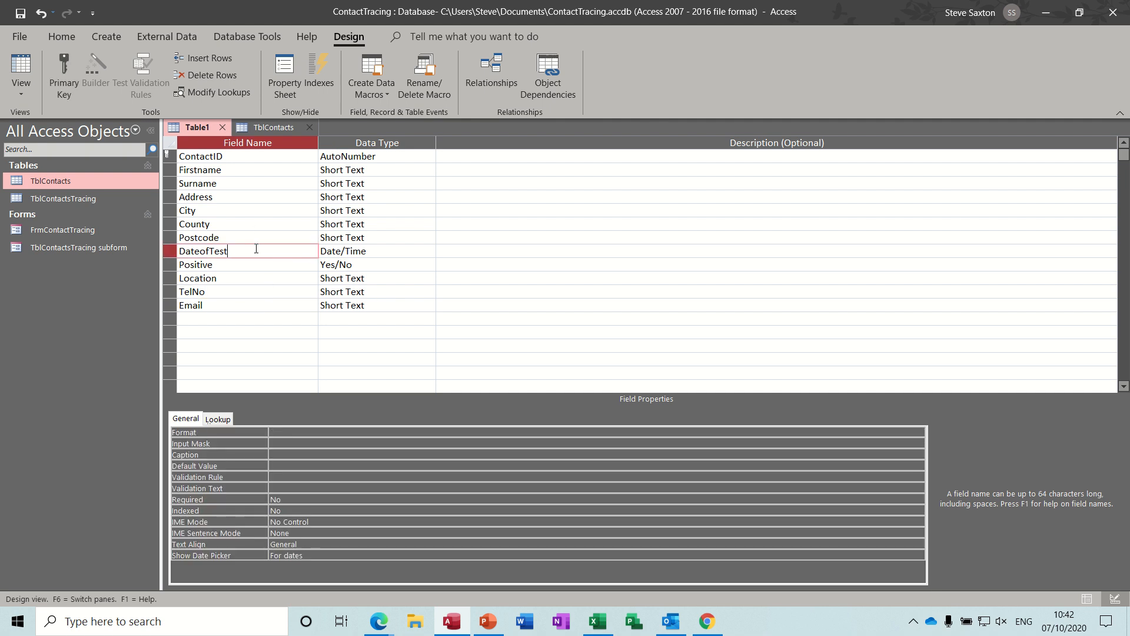
{"action": "left_click", "coordinate": [262, 443]}
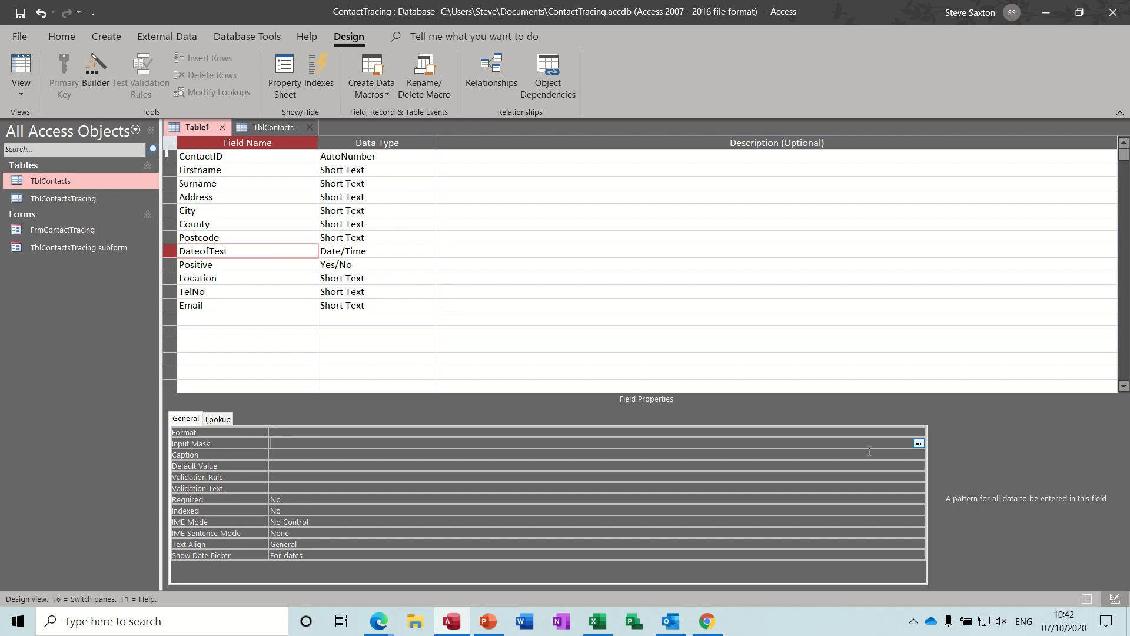
{"action": "left_click", "coordinate": [919, 444]}
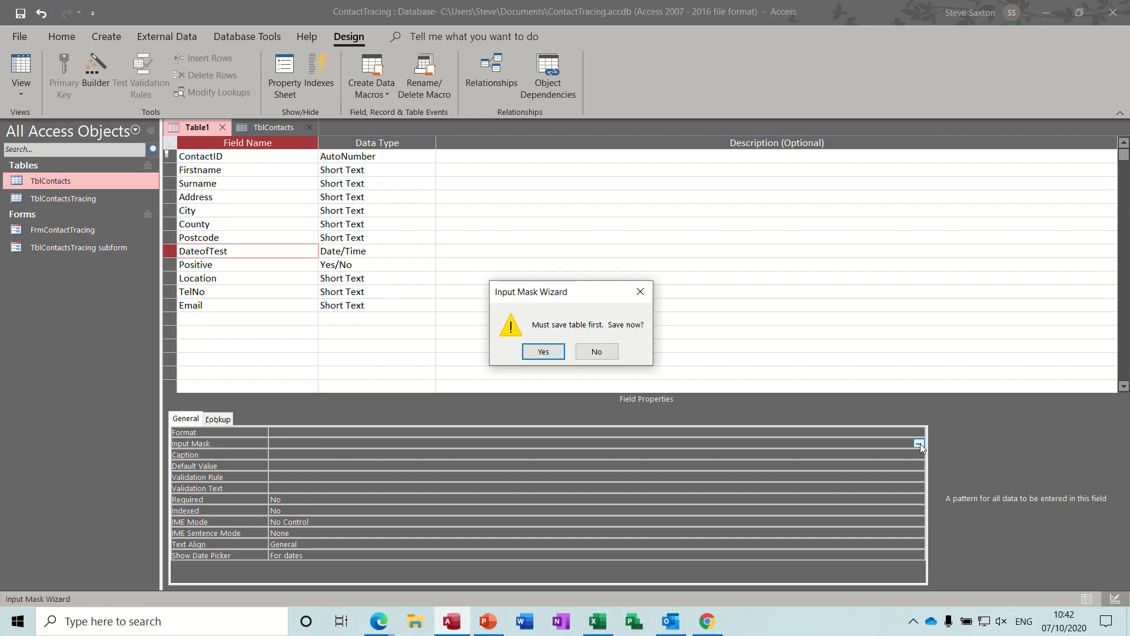
{"action": "left_click", "coordinate": [550, 353]}
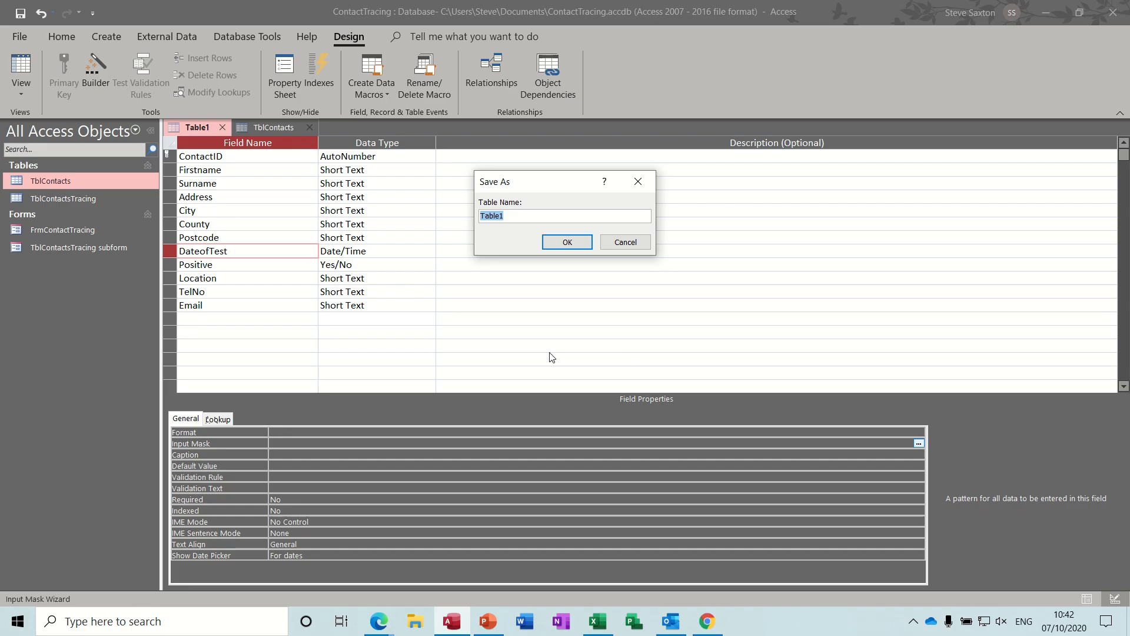
{"action": "type", "text": "TblV"}
{"action": "key", "text": "BackSpace"}
{"action": "type", "text": "Contact1"}
{"action": "left_click", "coordinate": [567, 243]}
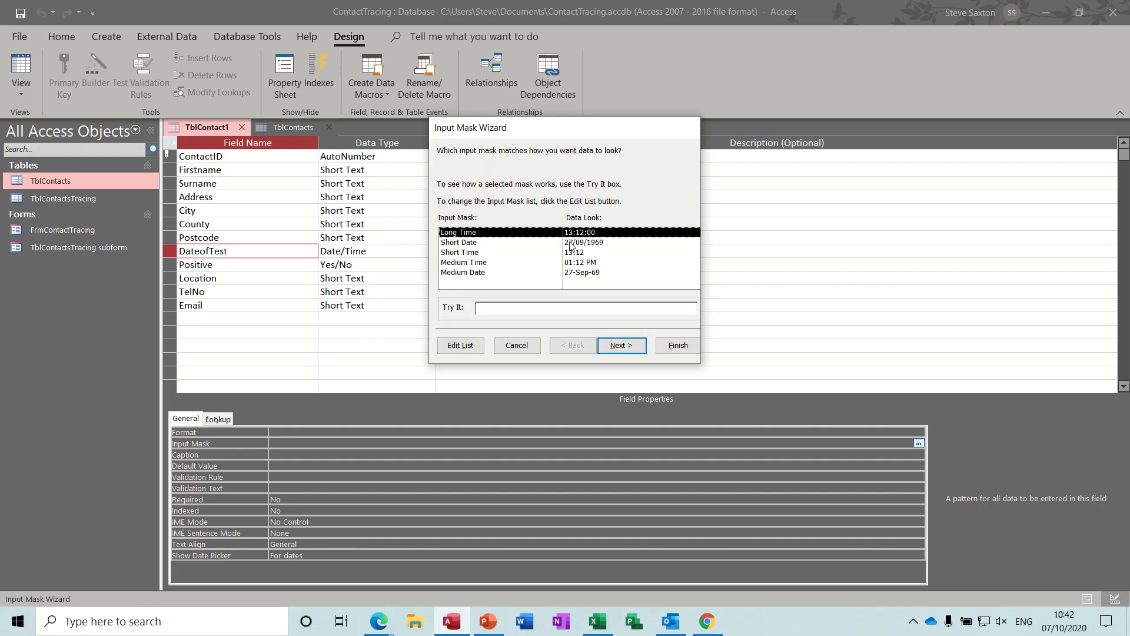
Apply the Short Date input mask to the DateofTest field.
{"action": "left_click", "coordinate": [479, 243]}
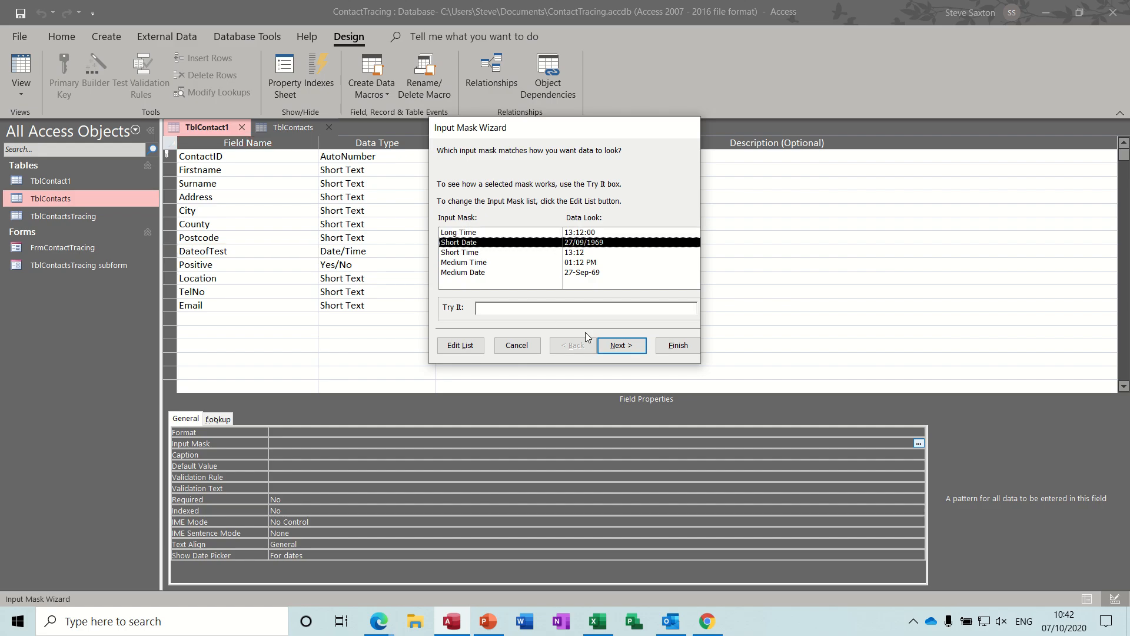
{"action": "left_click", "coordinate": [504, 308]}
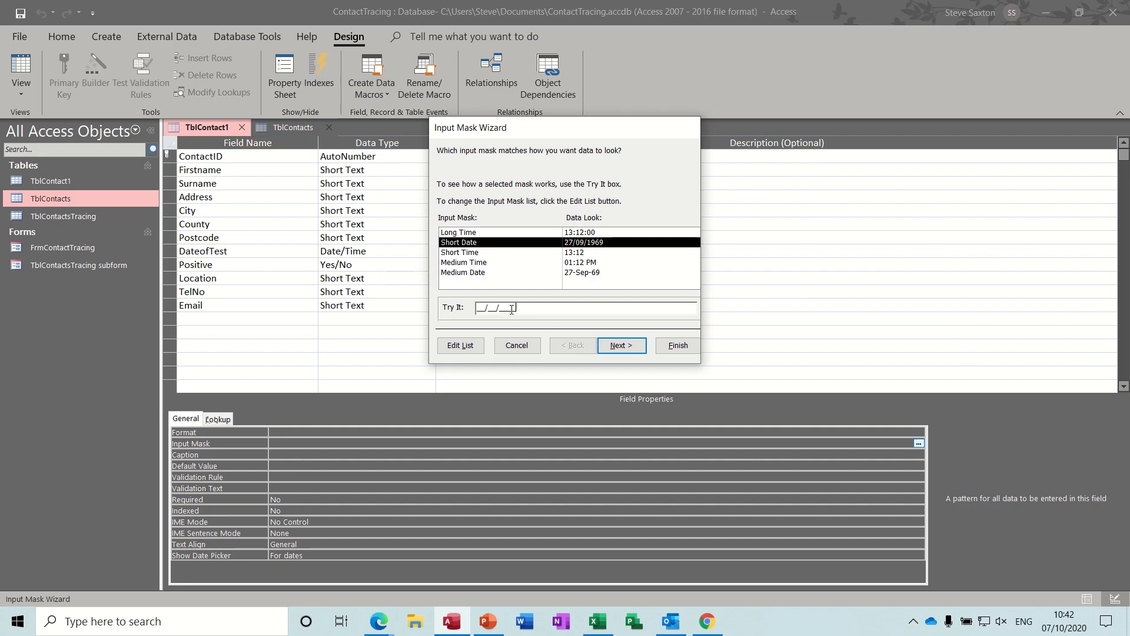
{"action": "left_click", "coordinate": [678, 345]}
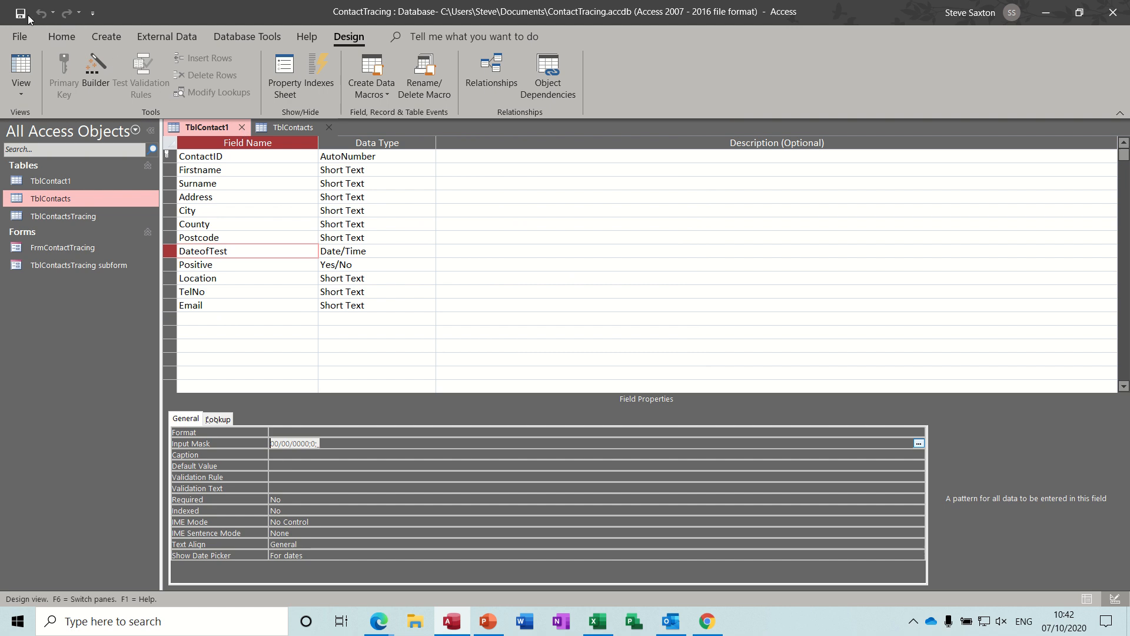
Save TblContact1 and close both open table designs.
{"action": "left_click", "coordinate": [22, 16]}
{"action": "left_click", "coordinate": [242, 129]}
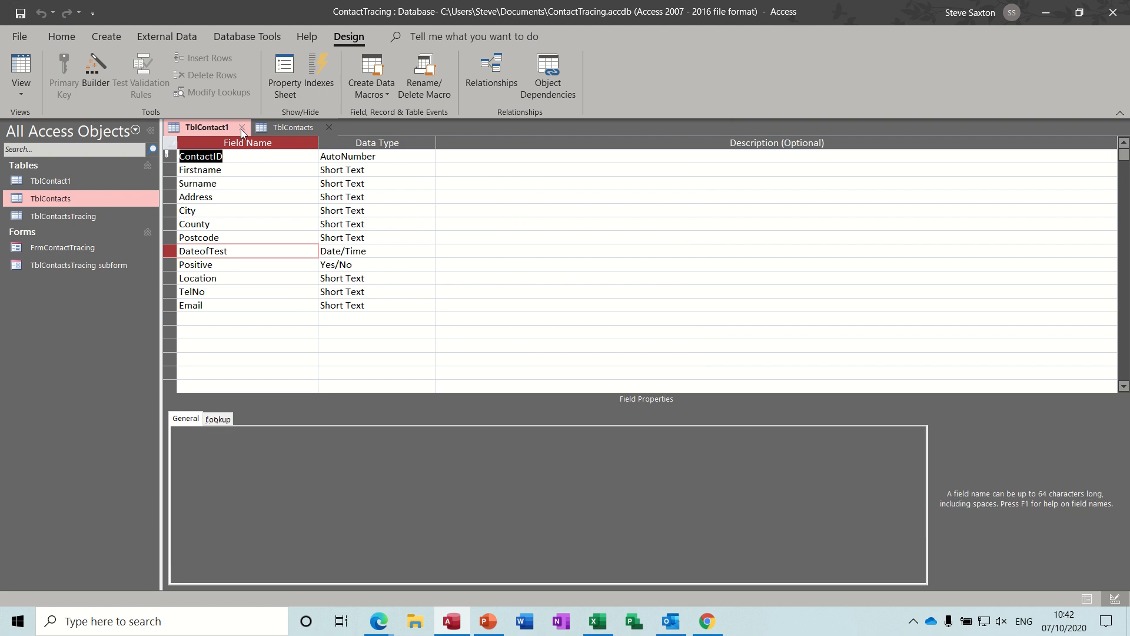
{"action": "left_click", "coordinate": [242, 127]}
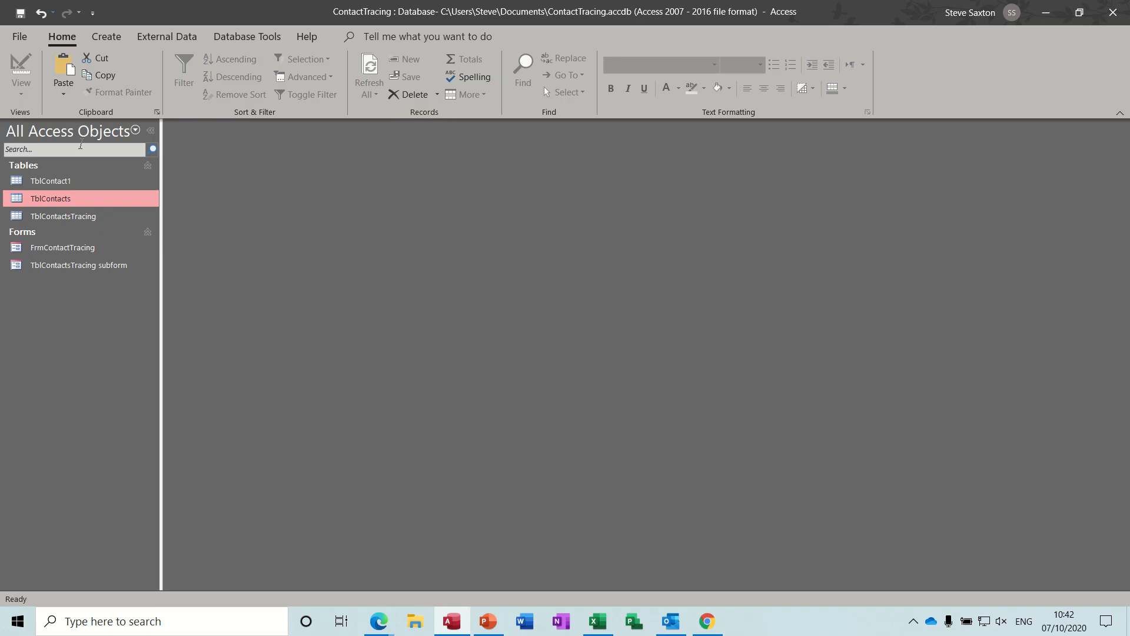
{"action": "left_click", "coordinate": [105, 37]}
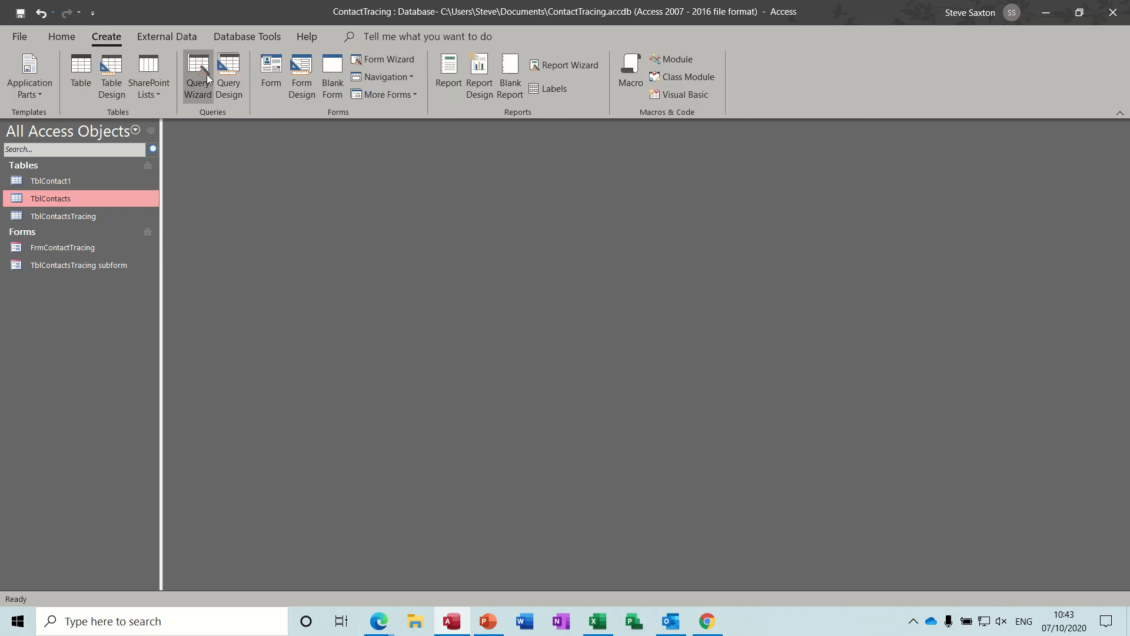
{"action": "left_click", "coordinate": [111, 76]}
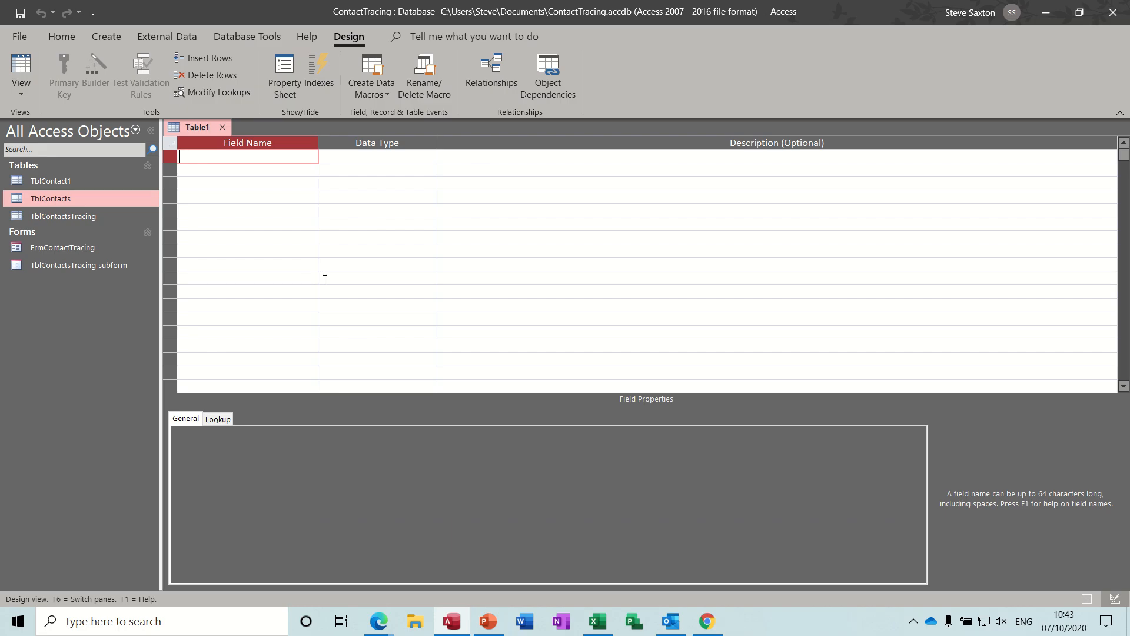
{"action": "type", "text": "ContactTracingID"}
{"action": "key", "text": "Tab"}
{"action": "type", "text": "a"}
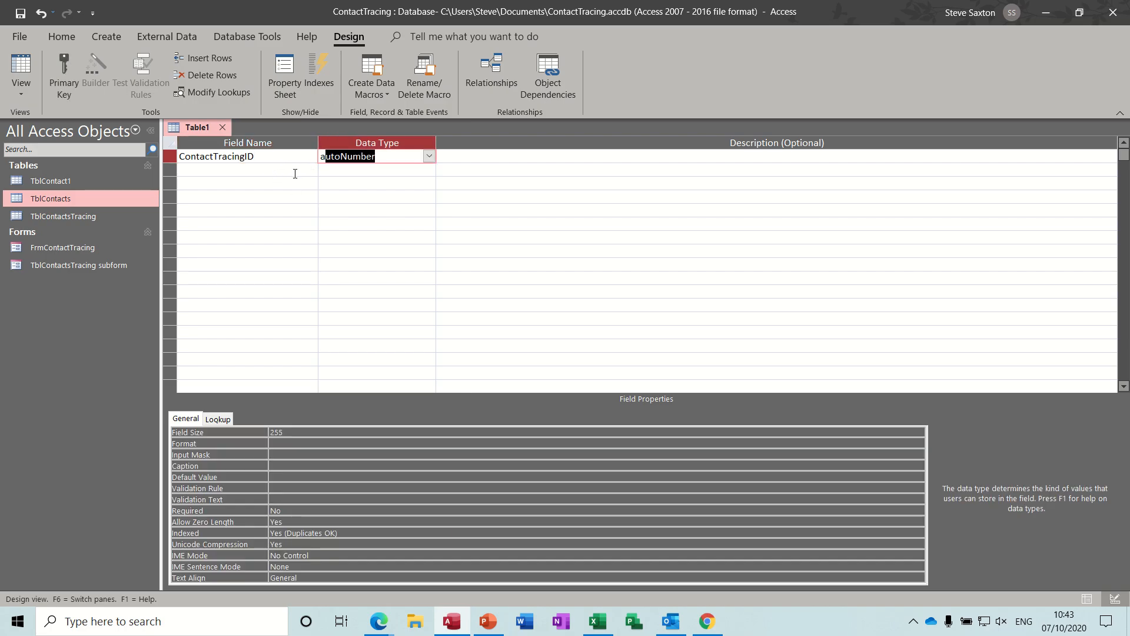
{"action": "left_click", "coordinate": [280, 172]}
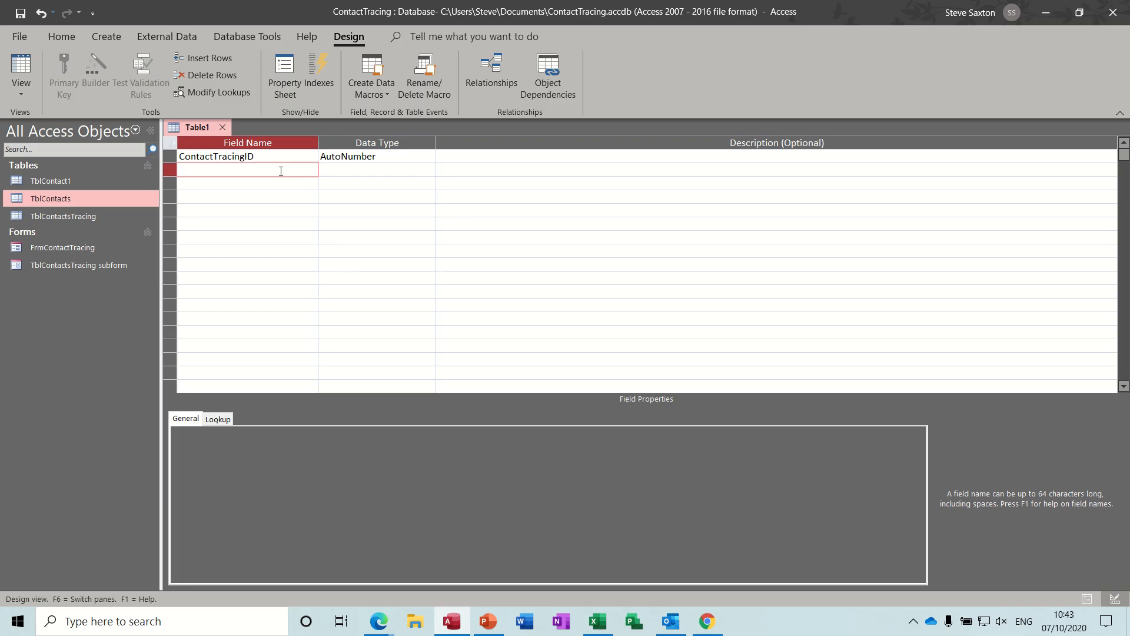
{"action": "double_click", "coordinate": [89, 216]}
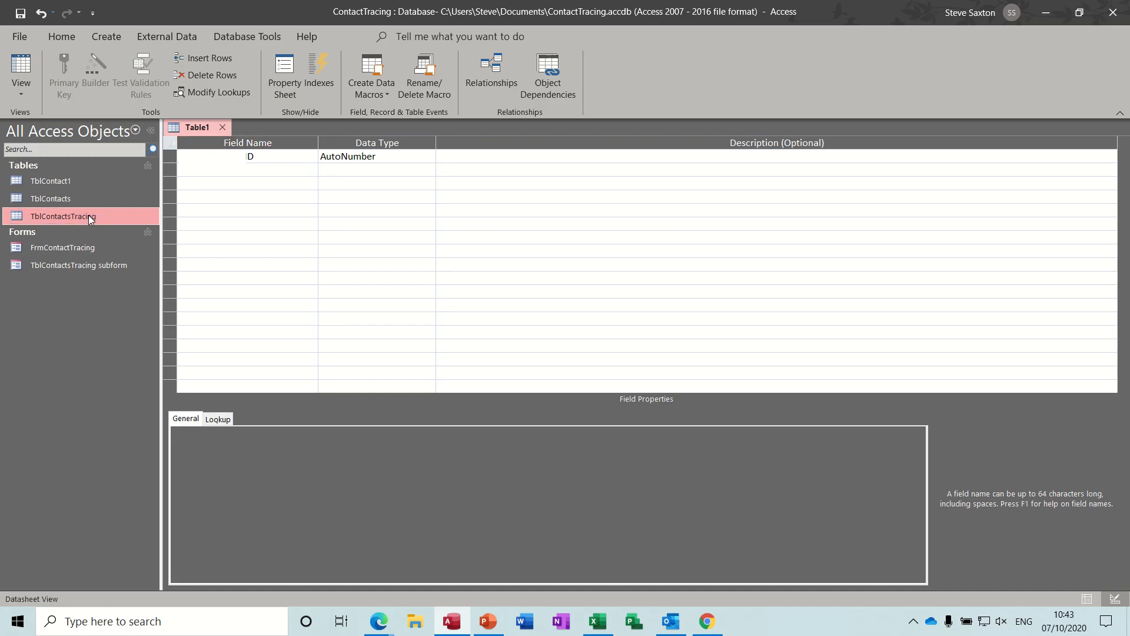
{"action": "left_click", "coordinate": [21, 66]}
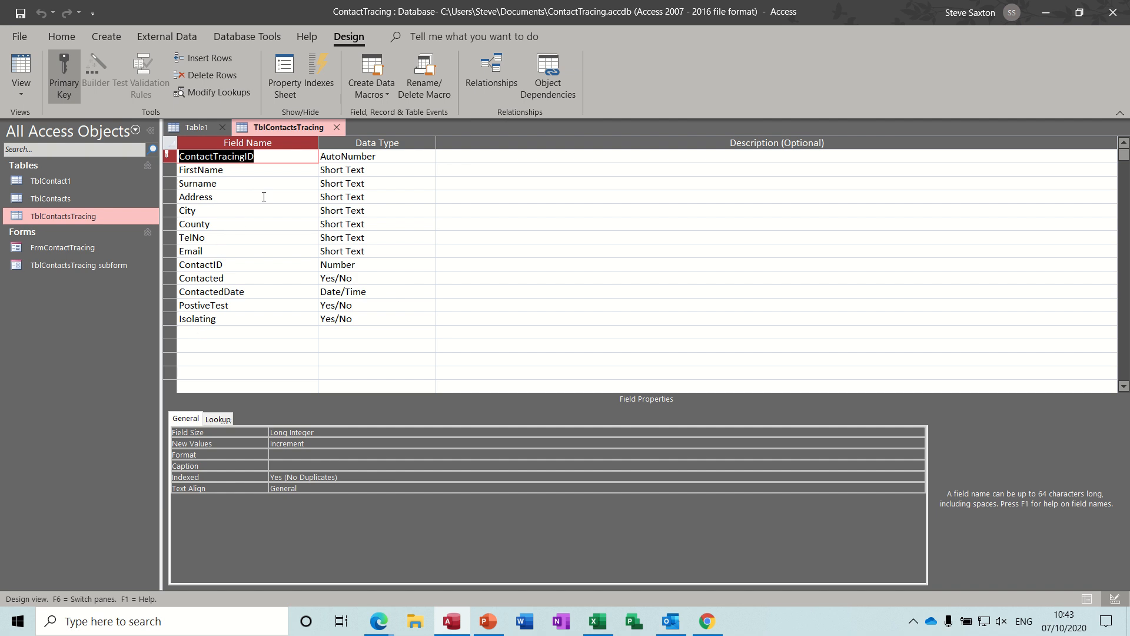
{"action": "left_click", "coordinate": [337, 128]}
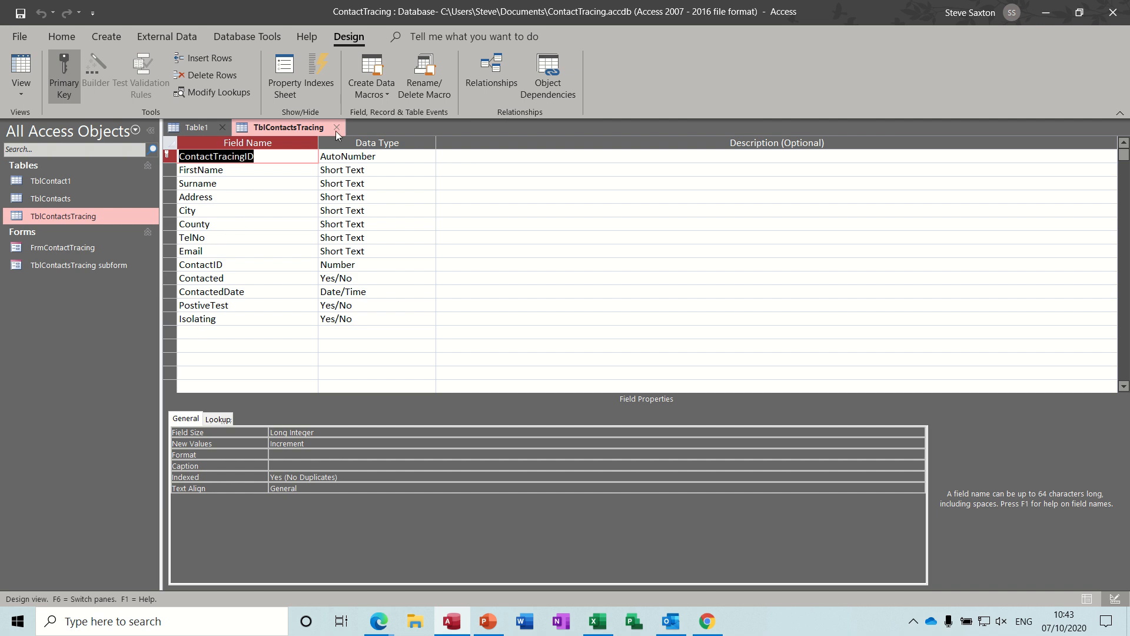
{"action": "left_click", "coordinate": [222, 127]}
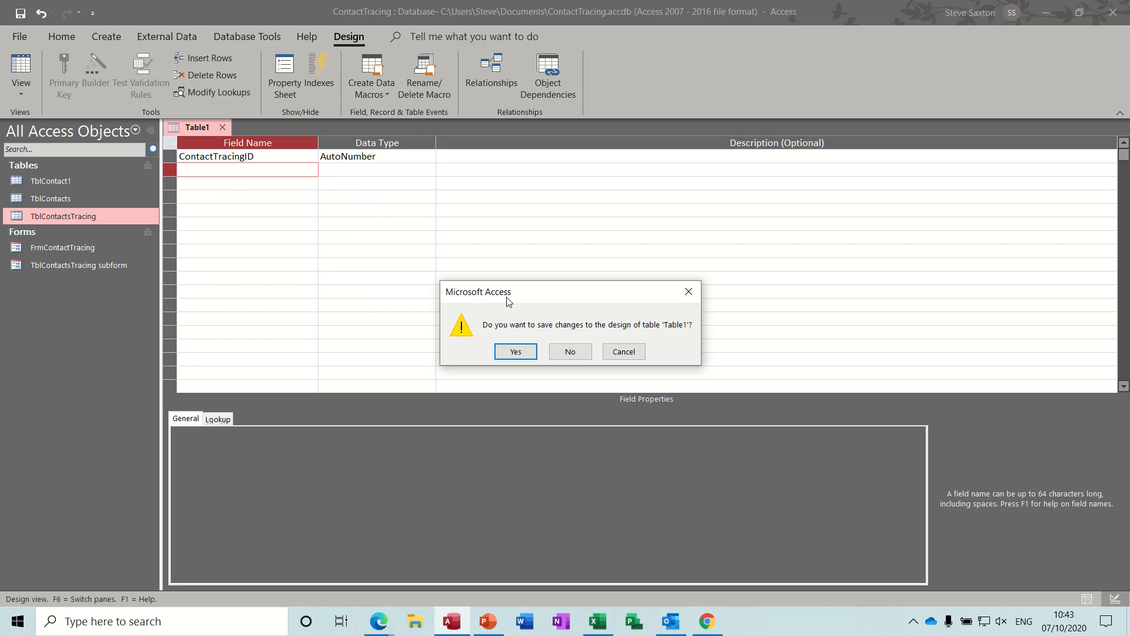
{"action": "left_click", "coordinate": [560, 351]}
Duplicate the TblContact1 table with structure and data under the name TblContactTracing1.
{"action": "left_click", "coordinate": [80, 185]}
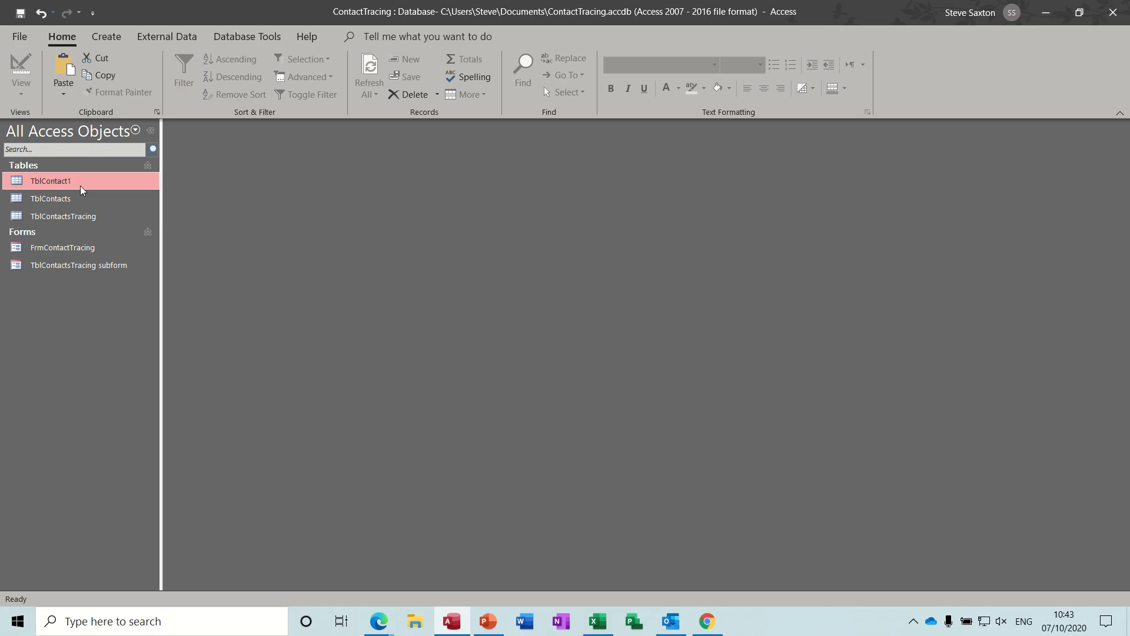
{"action": "key", "text": "ctrl+c"}
{"action": "key", "text": "ctrl+v"}
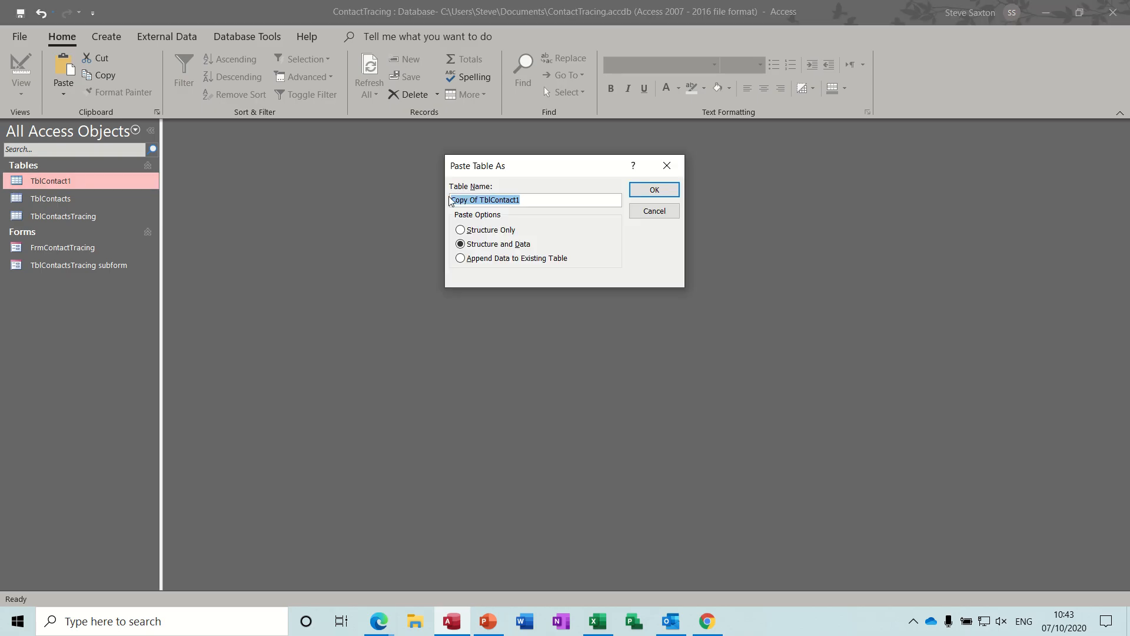
{"action": "left_click_drag", "start_coordinate": [480, 202], "coordinate": [449, 203]}
{"action": "key", "text": "Delete"}
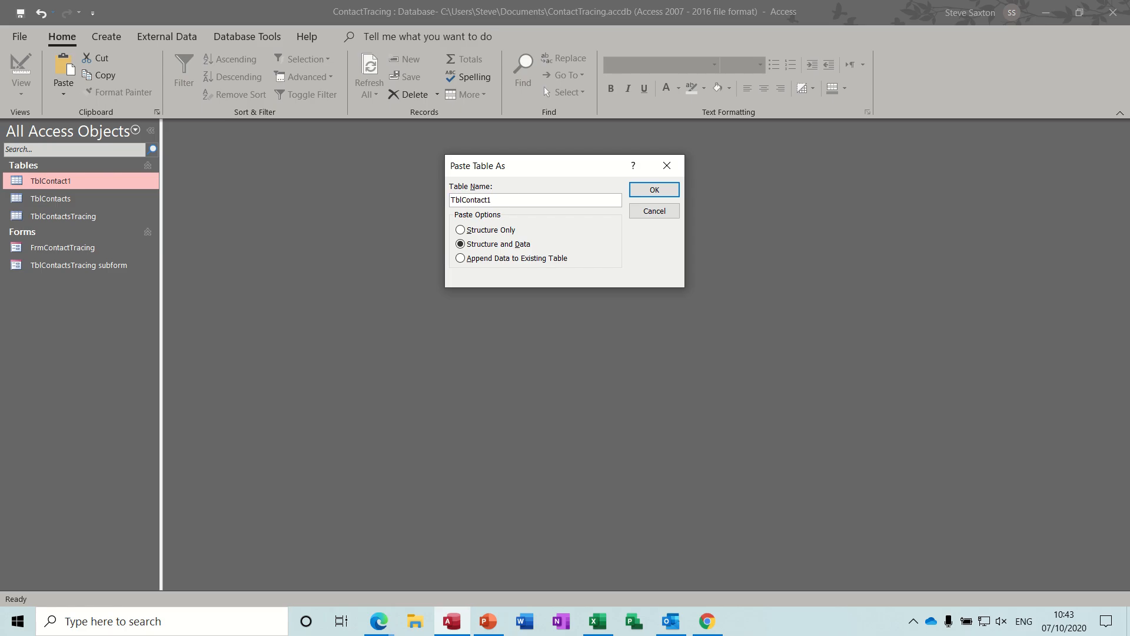
{"action": "key", "text": "End"}
{"action": "key", "text": "BackSpace"}
{"action": "type", "text": "Tracing1"}
{"action": "left_click", "coordinate": [667, 193]}
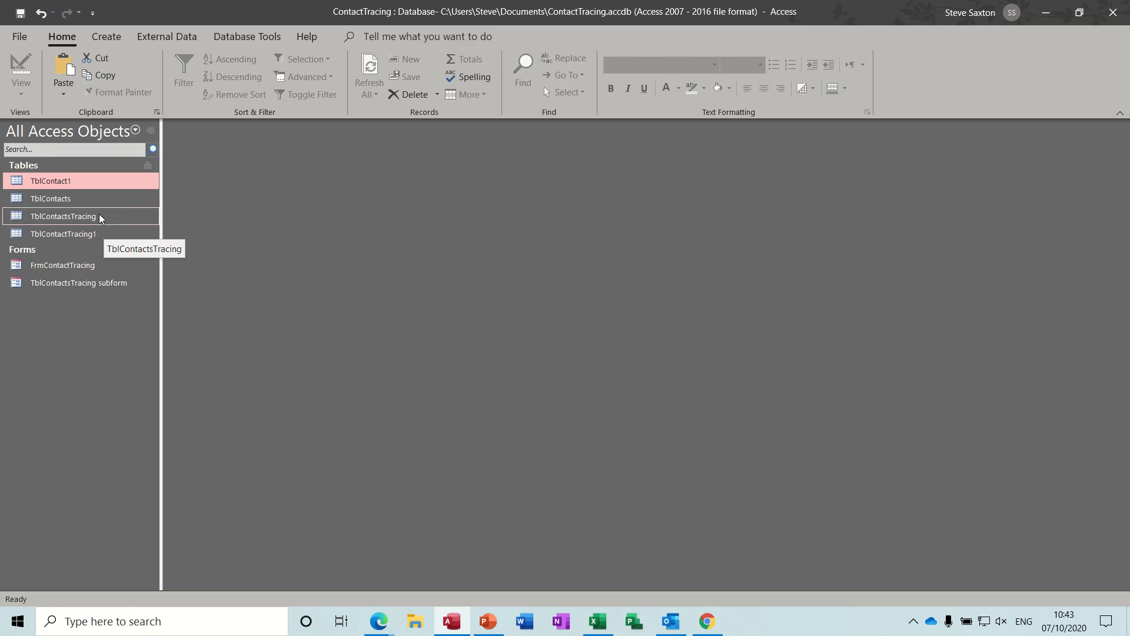
Open the TblContactsTracing and TblContactTracing1 tables in Design View.
{"action": "right_click", "coordinate": [101, 219]}
{"action": "left_click", "coordinate": [142, 244]}
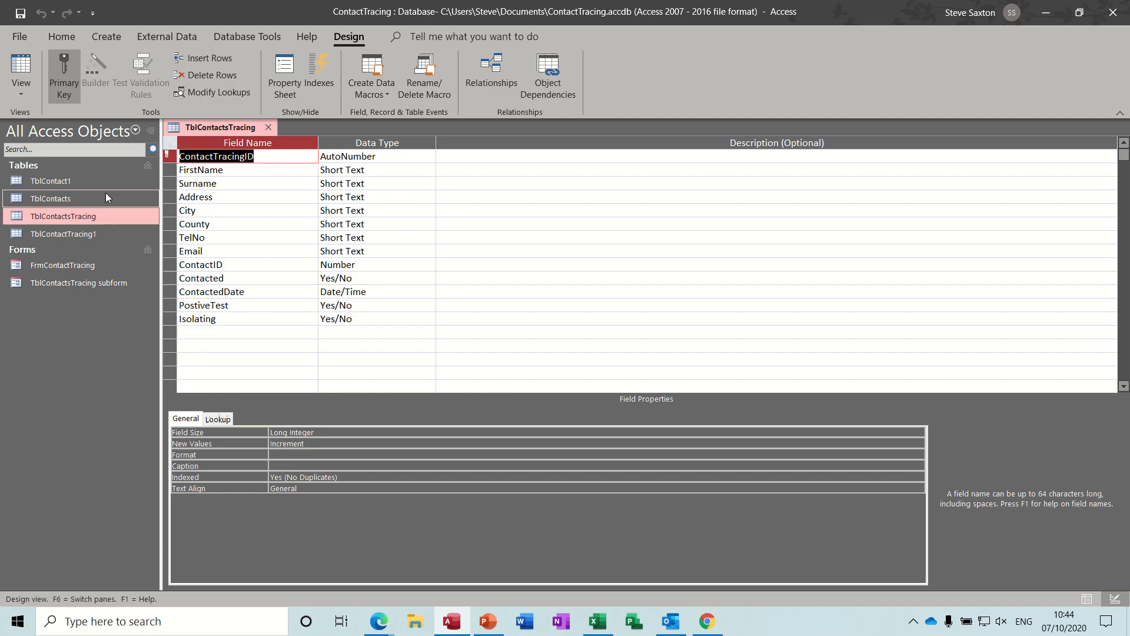
{"action": "right_click", "coordinate": [80, 234]}
{"action": "left_click", "coordinate": [110, 264]}
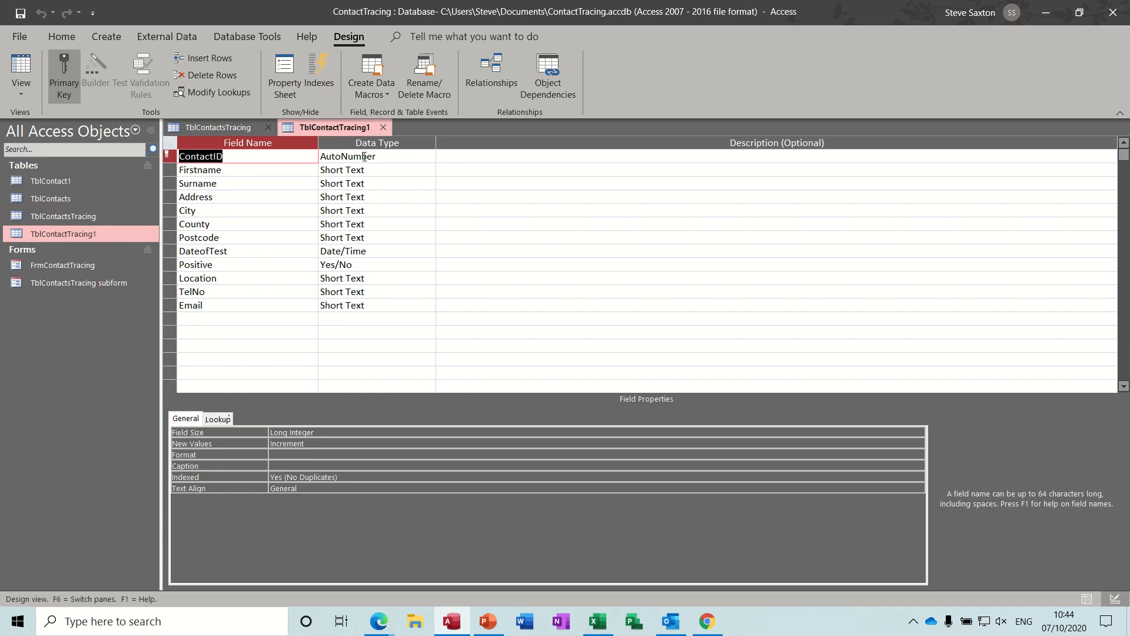
{"action": "left_click", "coordinate": [219, 317]}
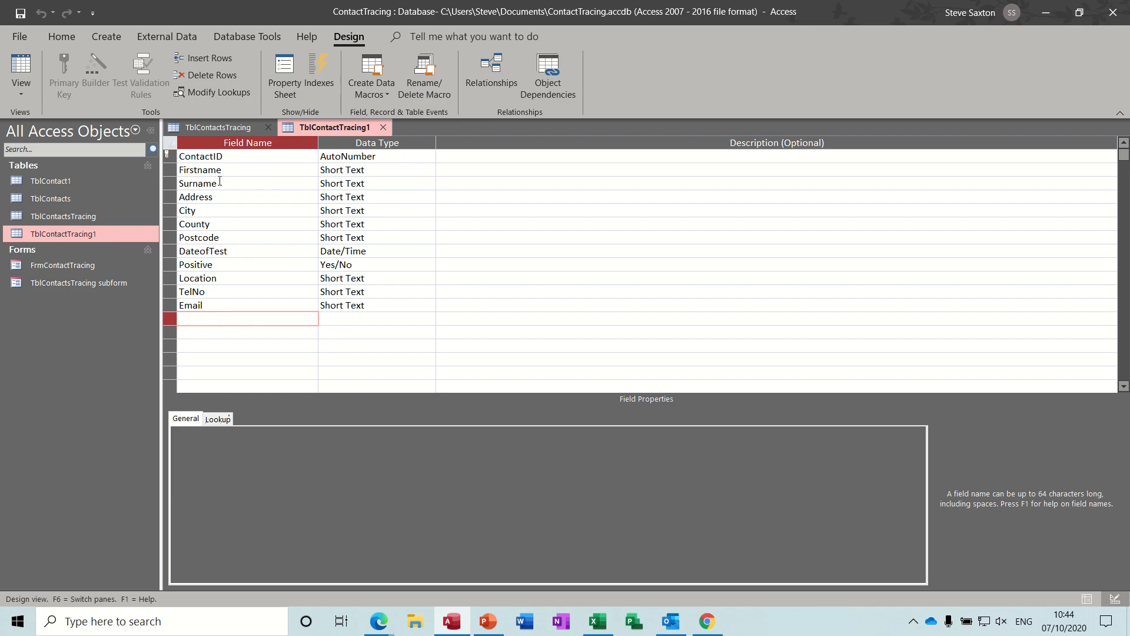
Copy the ContactID, Contacted, ContactedDate, PostiveTest and Isolating fields from TblContactsTracing into TblContactTracing1 below Email.
{"action": "left_click", "coordinate": [216, 128]}
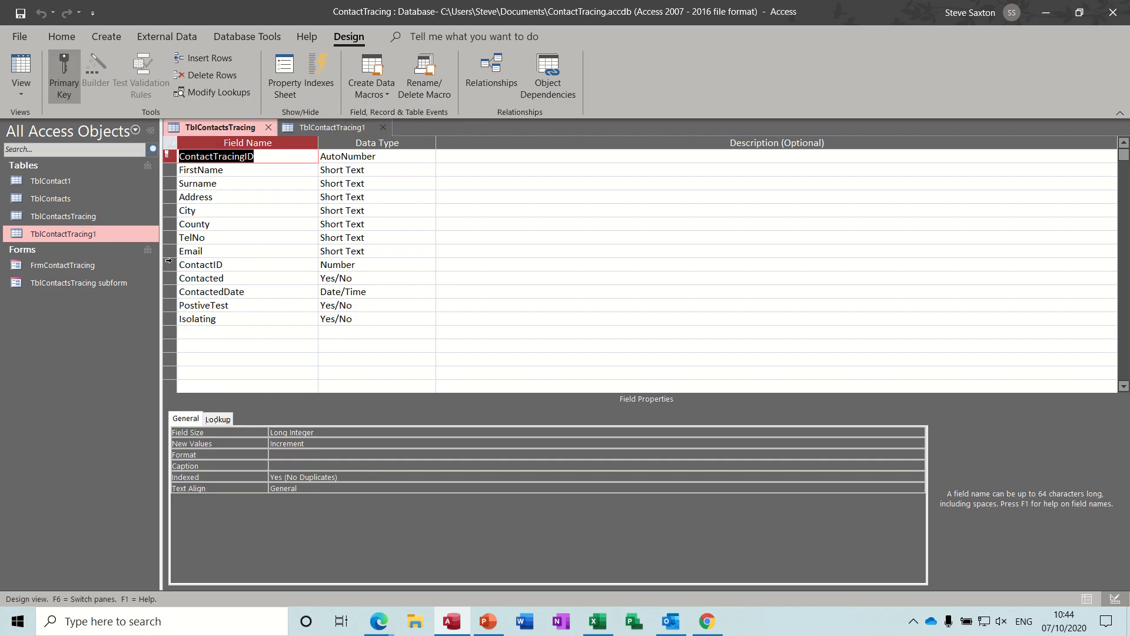
{"action": "left_click_drag", "start_coordinate": [168, 264], "coordinate": [168, 318]}
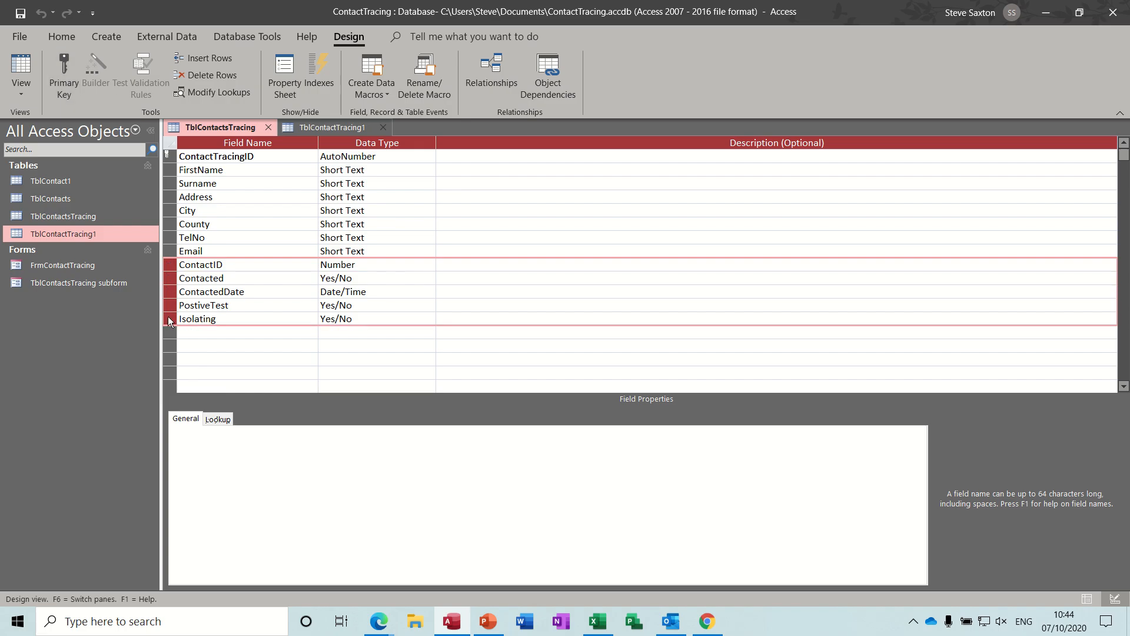
{"action": "left_click", "coordinate": [316, 126]}
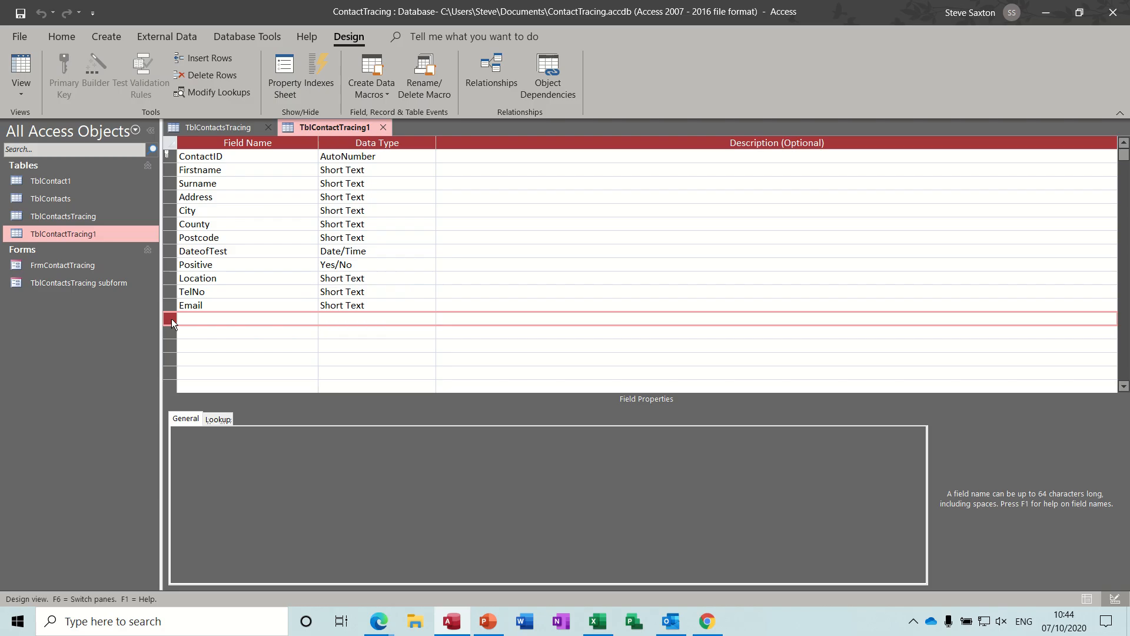
{"action": "key", "text": "ctrl+v"}
{"action": "left_click", "coordinate": [424, 321]}
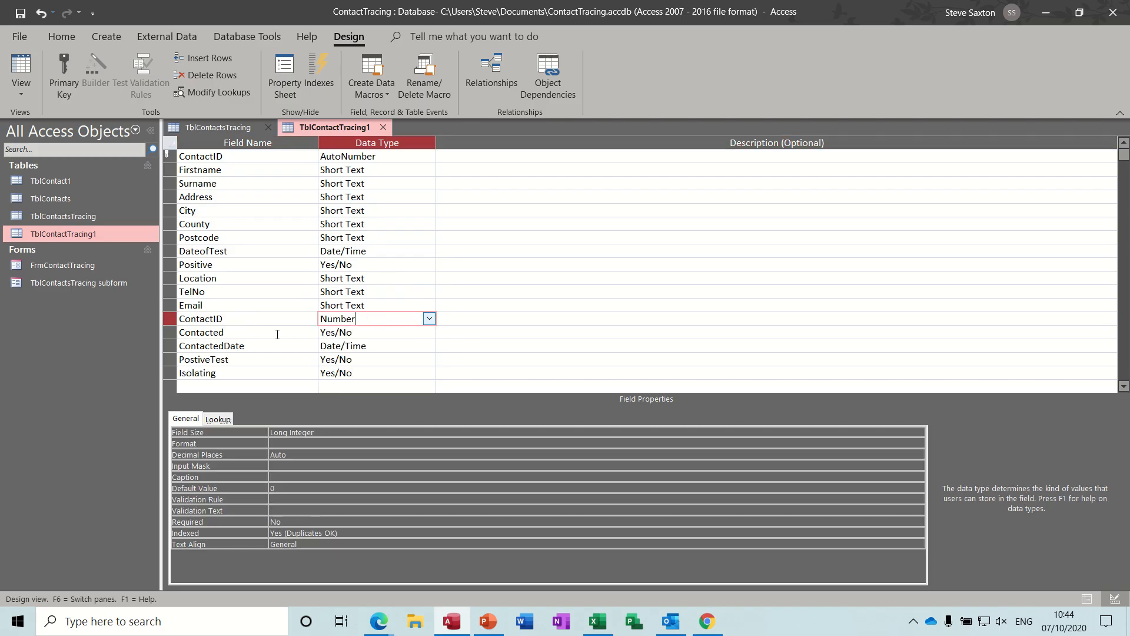
{"action": "left_click", "coordinate": [233, 320]}
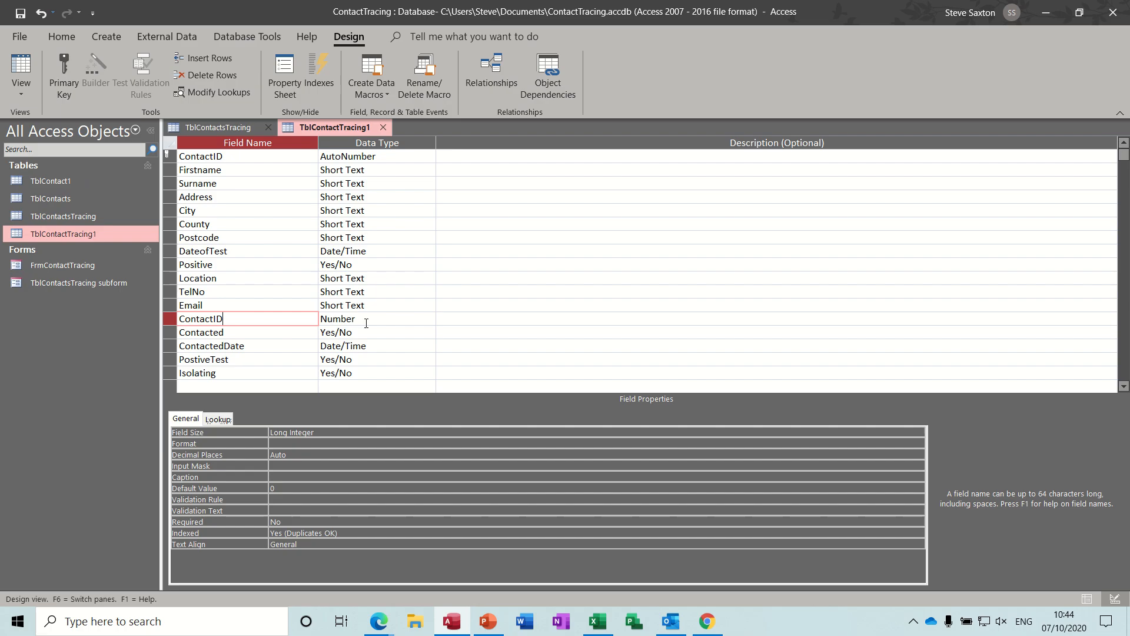
Try to start the Input Mask Wizard for the ContactedDate field, agreeing to save TblContactTracing1 first.
{"action": "left_click", "coordinate": [268, 349]}
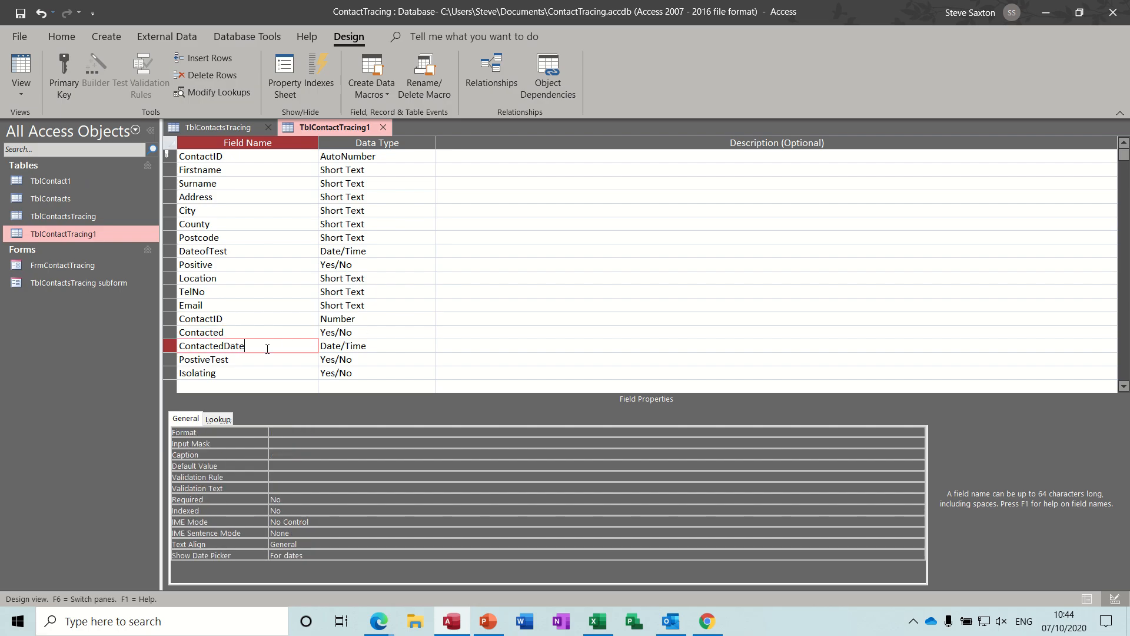
{"action": "left_click", "coordinate": [289, 443]}
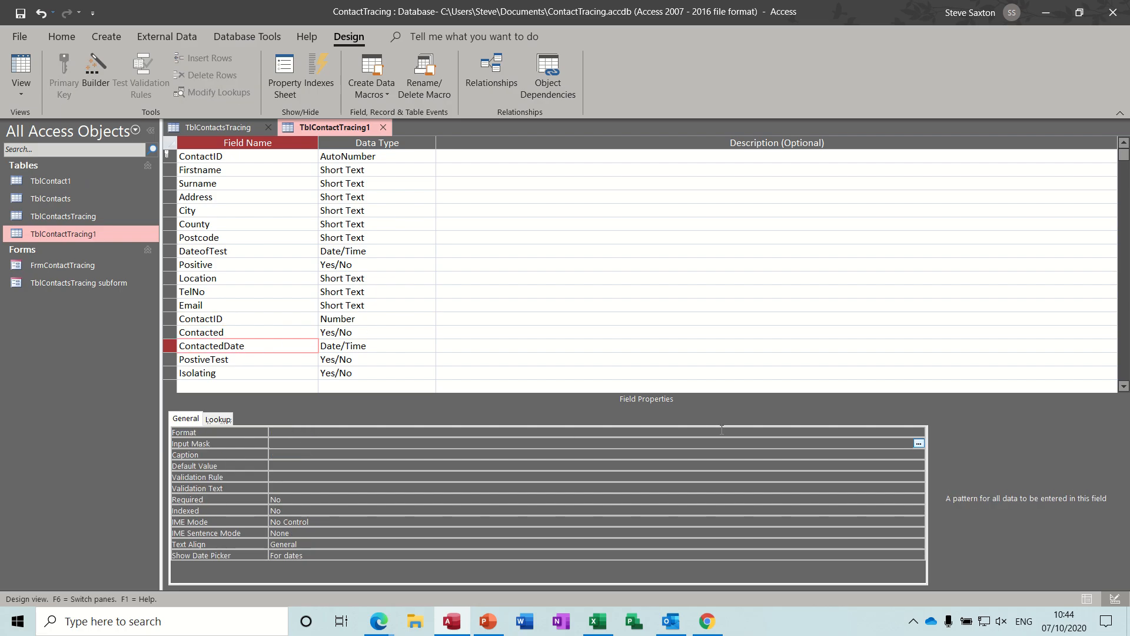
{"action": "left_click", "coordinate": [919, 443]}
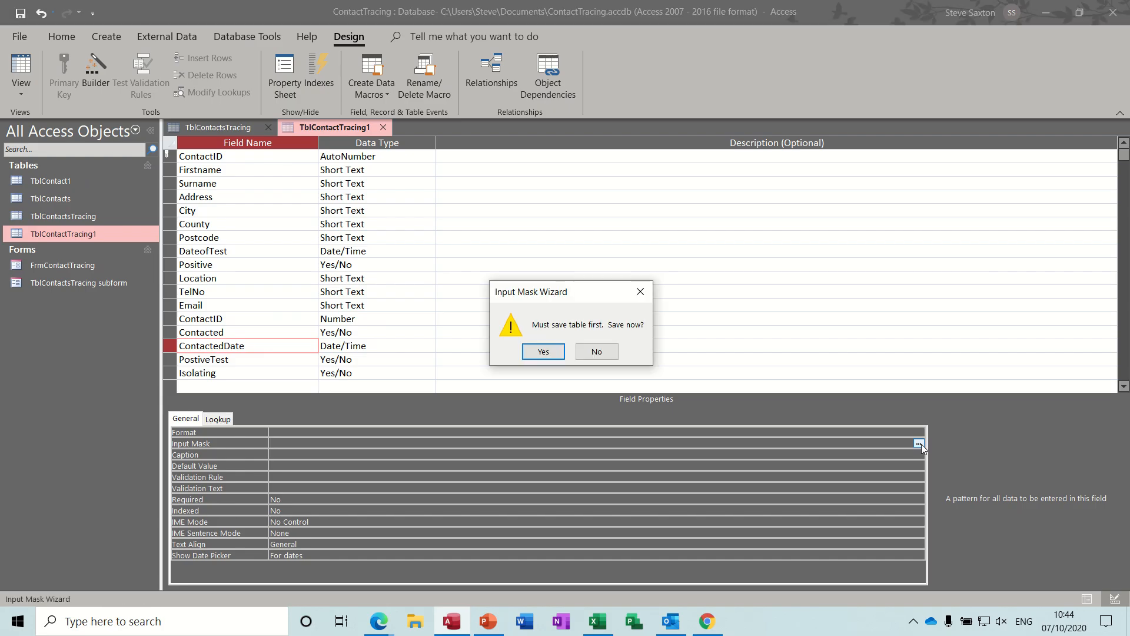
{"action": "left_click", "coordinate": [547, 359]}
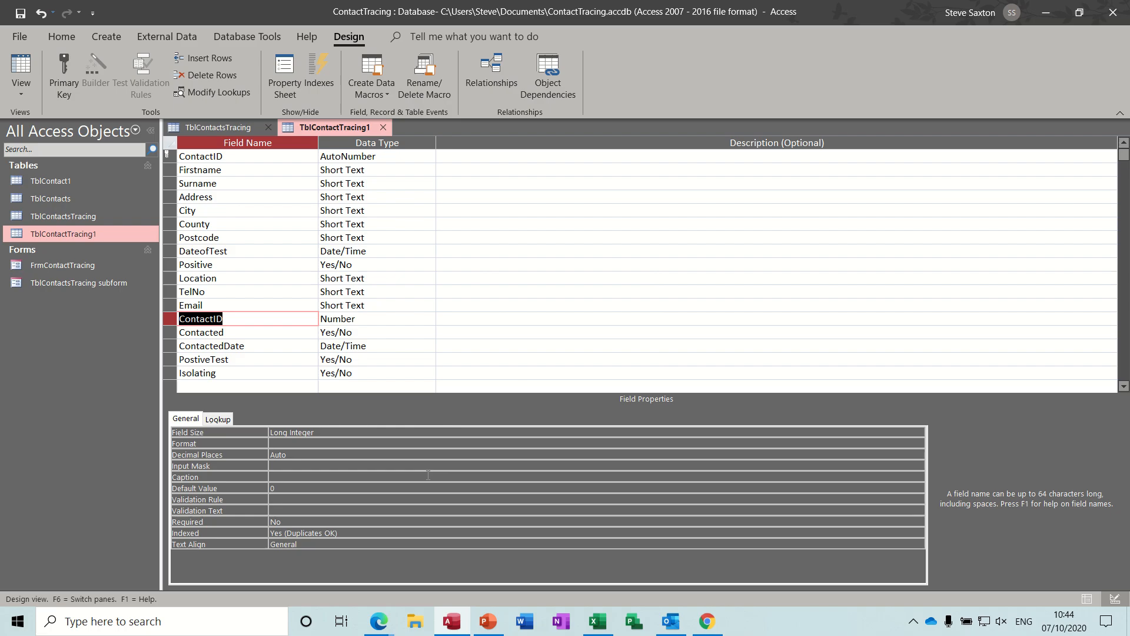
{"action": "left_click", "coordinate": [260, 348]}
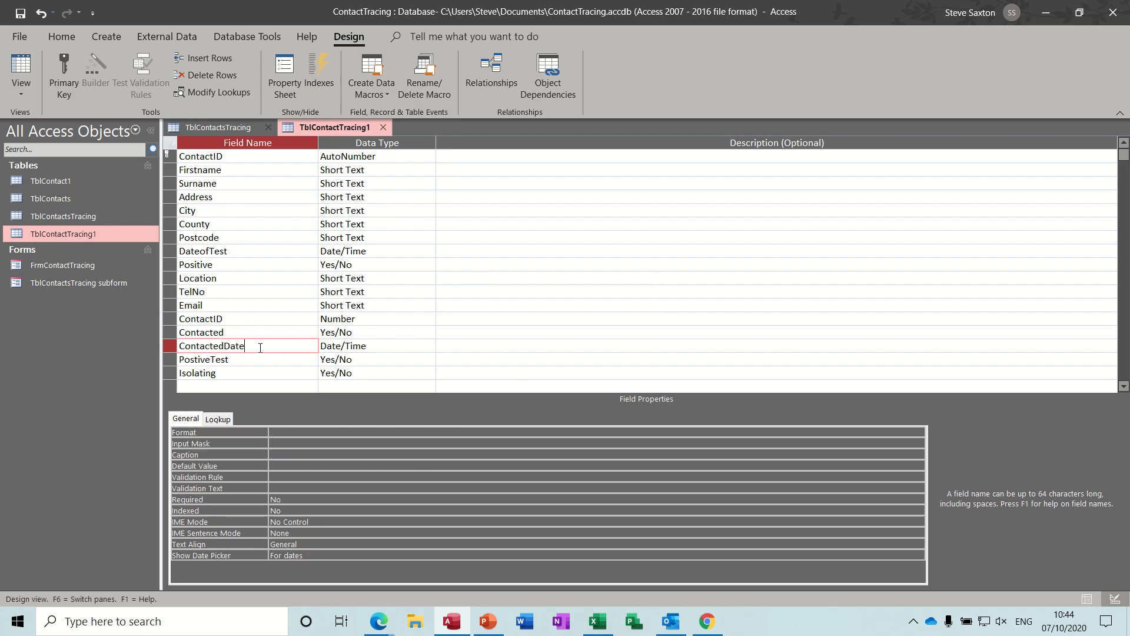
{"action": "left_click", "coordinate": [467, 443]}
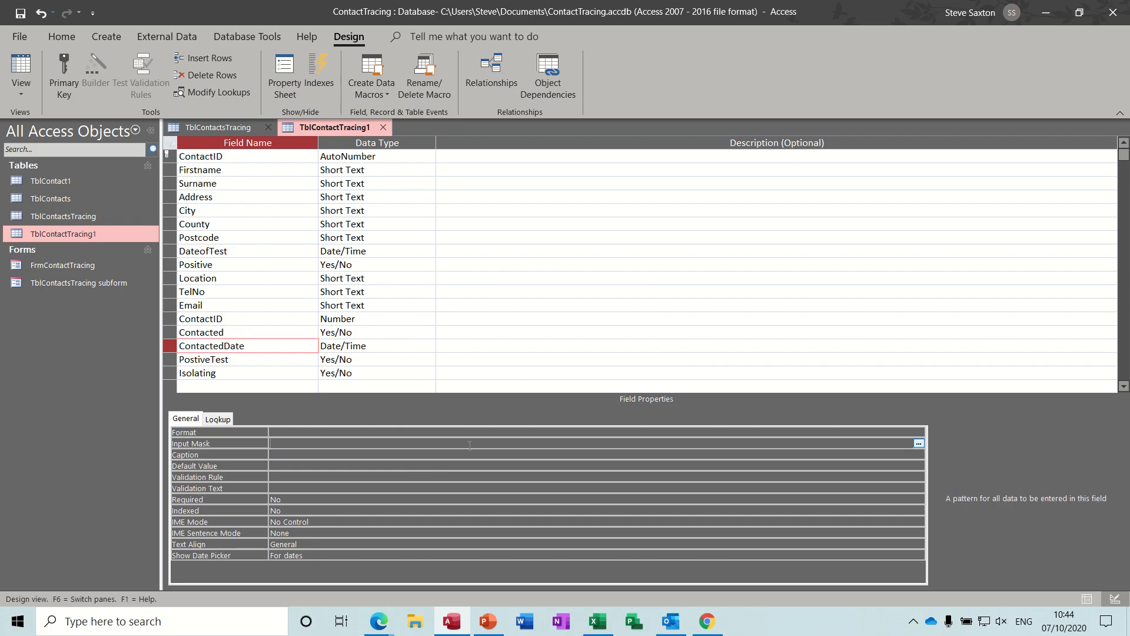
{"action": "left_click", "coordinate": [919, 445]}
{"action": "left_click", "coordinate": [542, 352]}
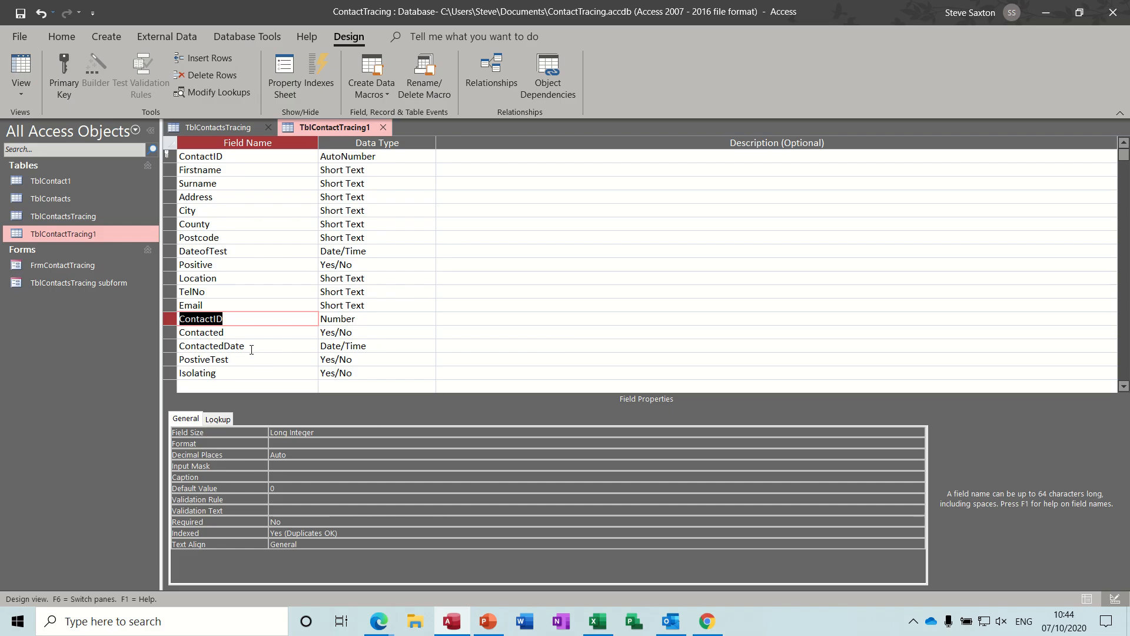
Try to save the TblContactTracing1 table design.
{"action": "left_click", "coordinate": [300, 338]}
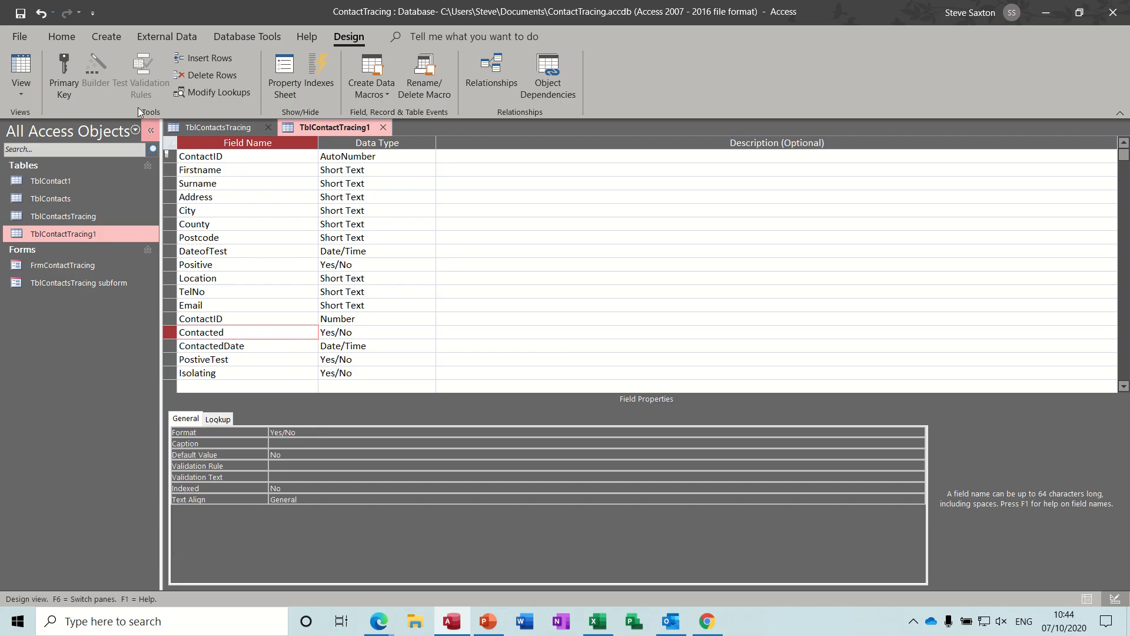
{"action": "left_click", "coordinate": [24, 16]}
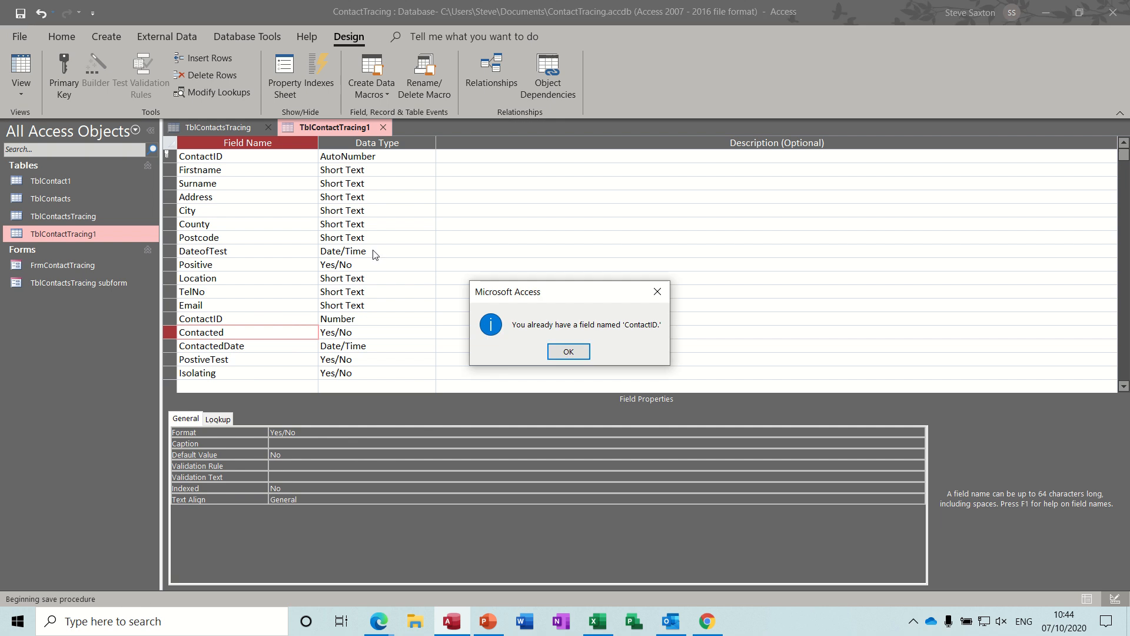
{"action": "left_click", "coordinate": [567, 353]}
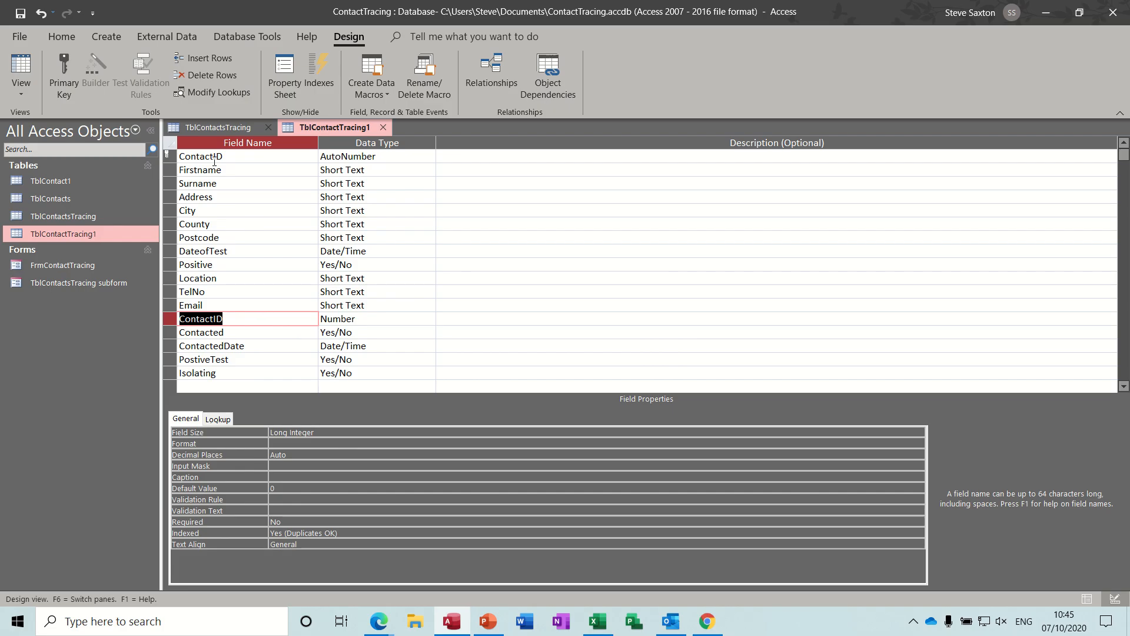
Rename the AutoNumber ContactID field of TblContactTracing1 to ContactTracingID and save the table.
{"action": "left_click", "coordinate": [215, 157]}
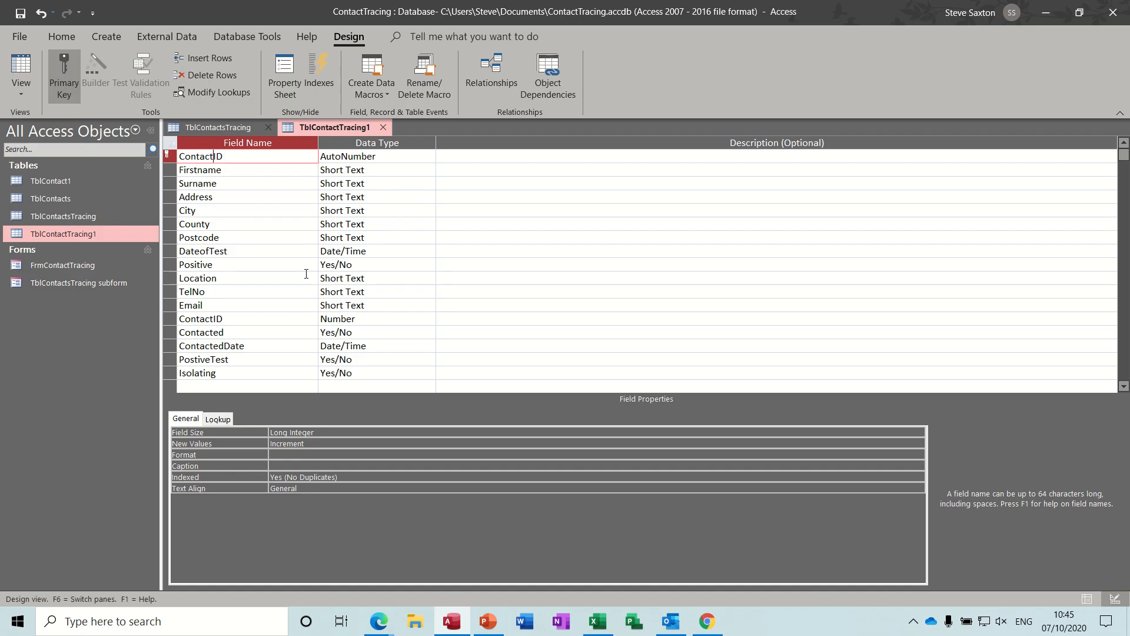
{"action": "type", "text": "Tracing"}
{"action": "left_click", "coordinate": [277, 316]}
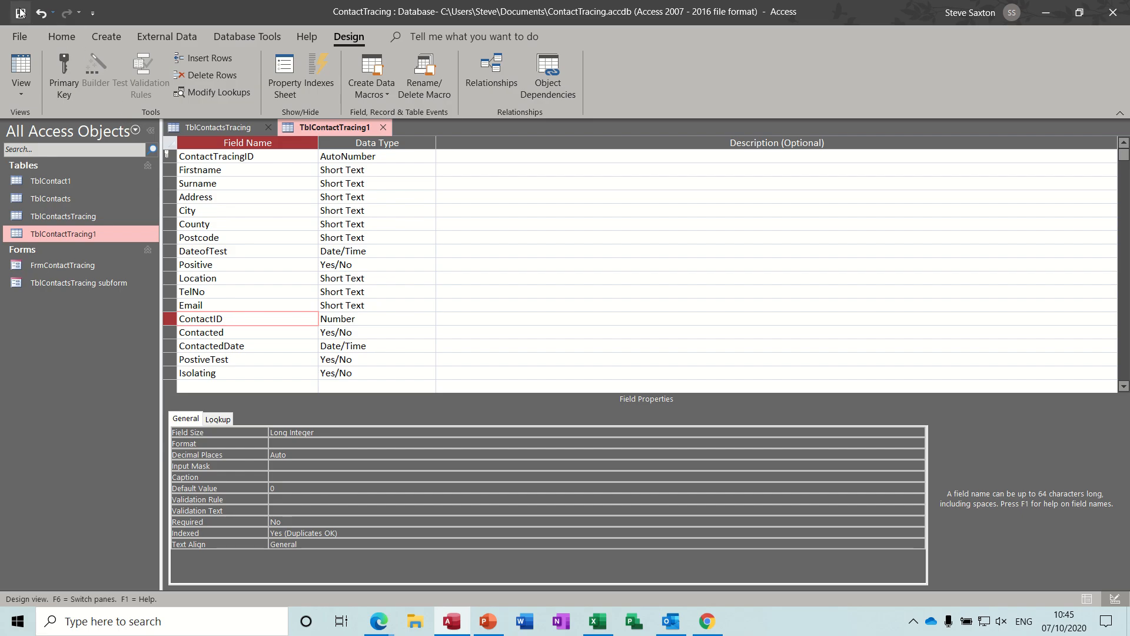
Apply the Short Date input mask to the ContactedDate field of TblContactTracing1.
{"action": "left_click", "coordinate": [278, 345]}
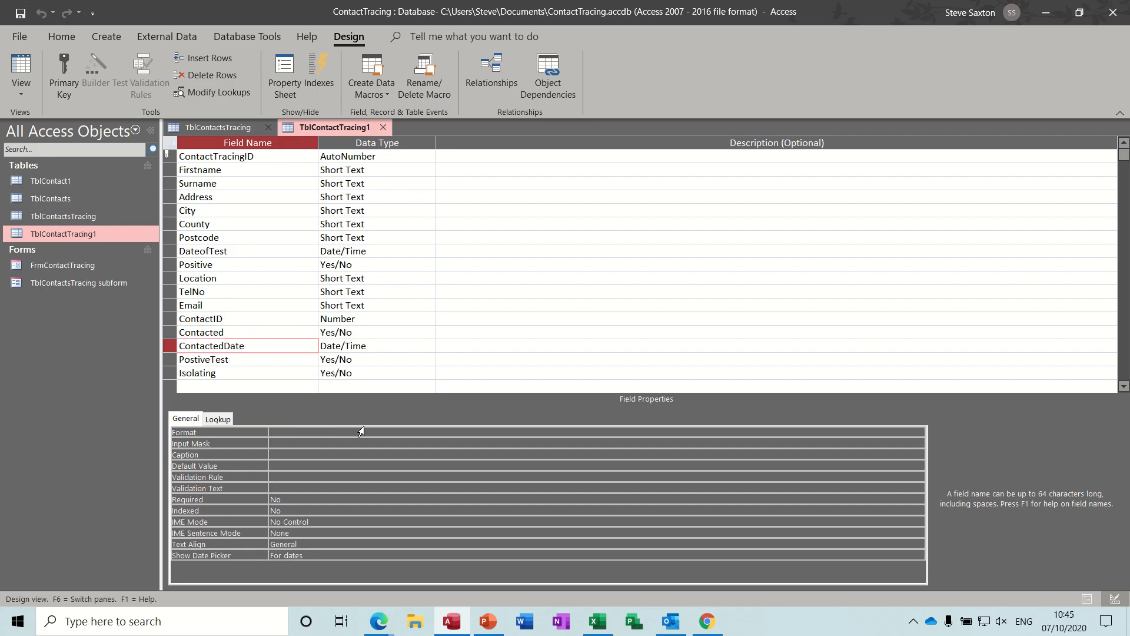
{"action": "left_click", "coordinate": [467, 441]}
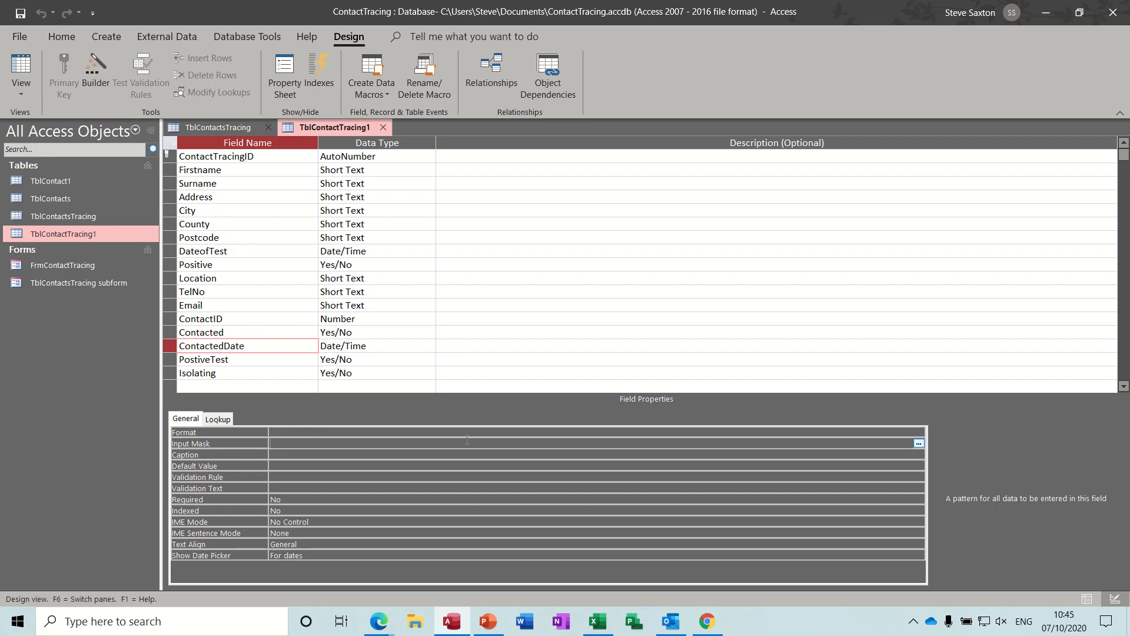
{"action": "left_click", "coordinate": [919, 443]}
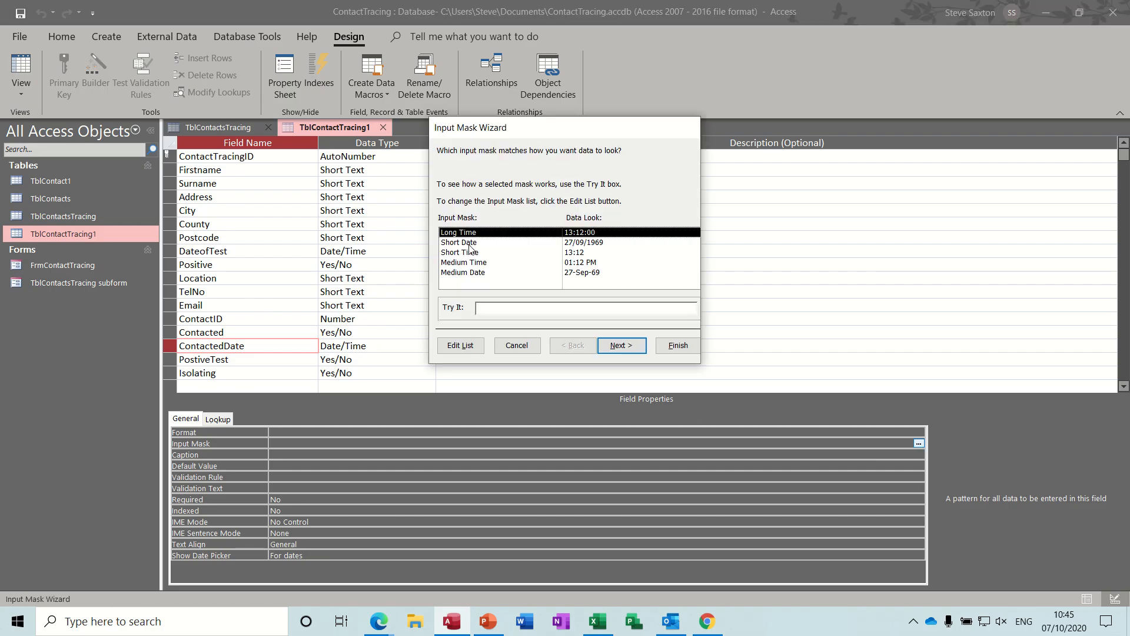
{"action": "left_click", "coordinate": [473, 242]}
{"action": "left_click", "coordinate": [517, 311]}
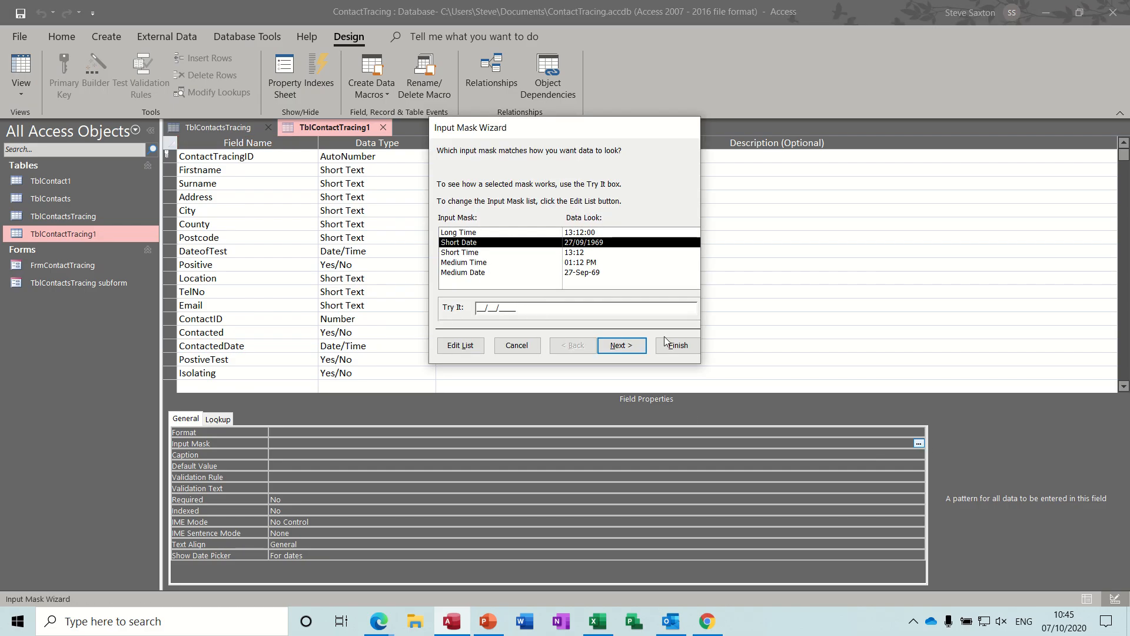
{"action": "left_click", "coordinate": [687, 347]}
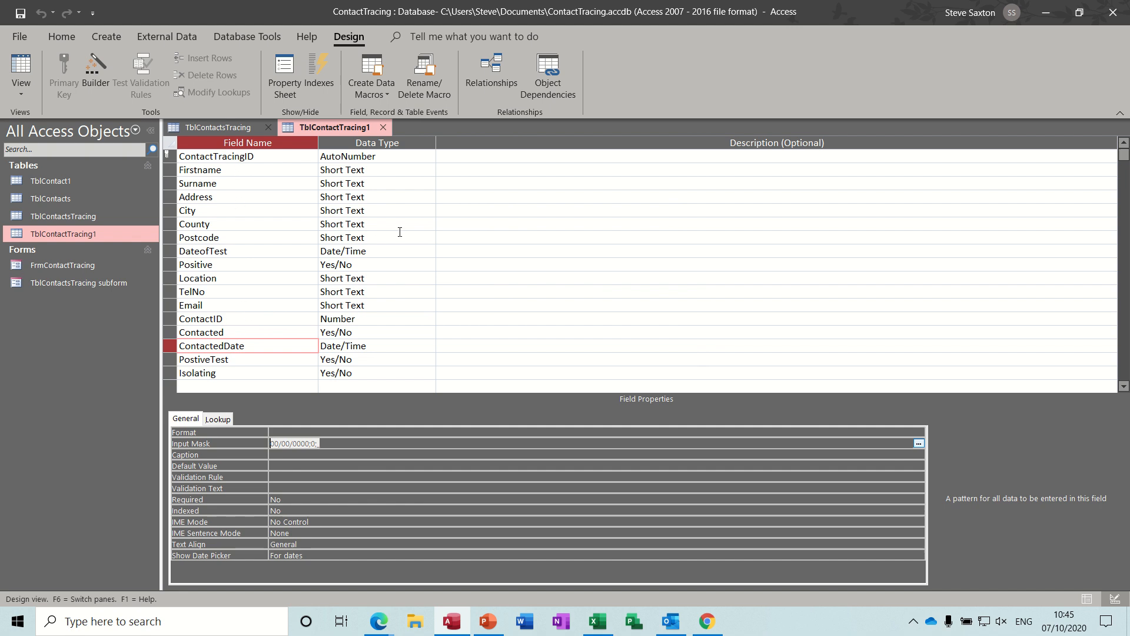
Close TblContactTracing1 with its design changes saved, and close the TblContactsTracing design.
{"action": "left_click", "coordinate": [383, 127]}
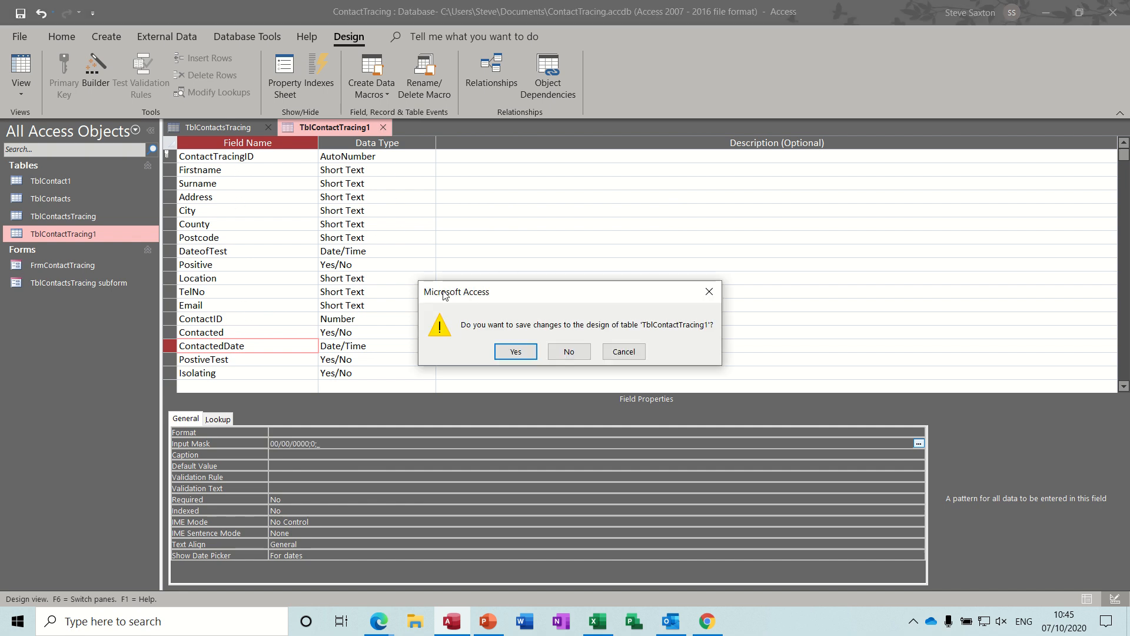
{"action": "left_click", "coordinate": [511, 353]}
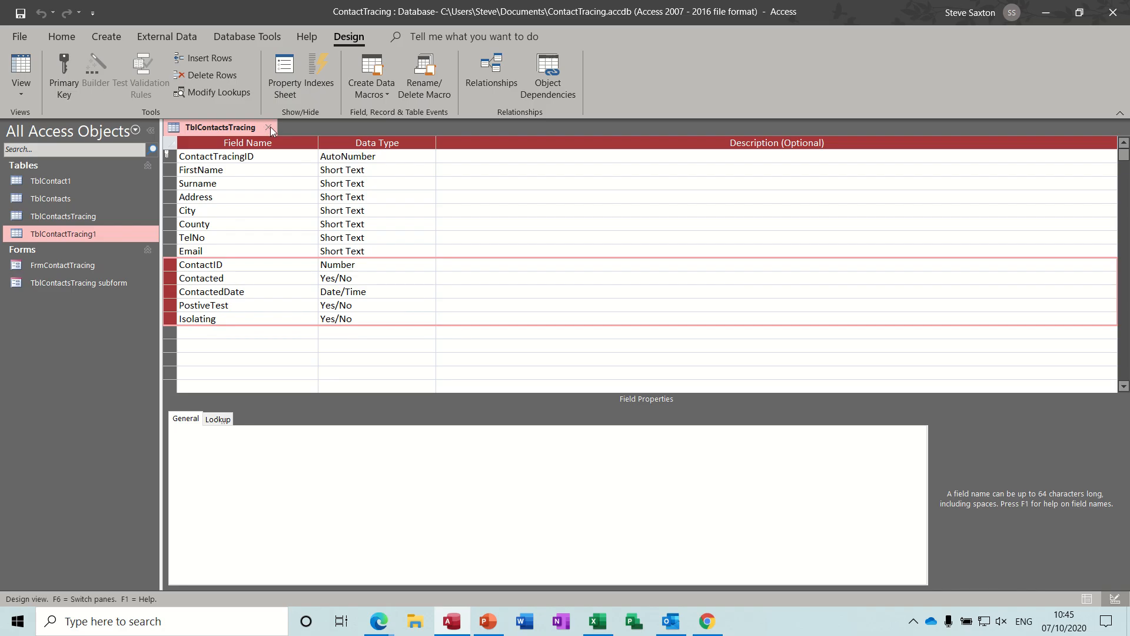
{"action": "left_click", "coordinate": [270, 127]}
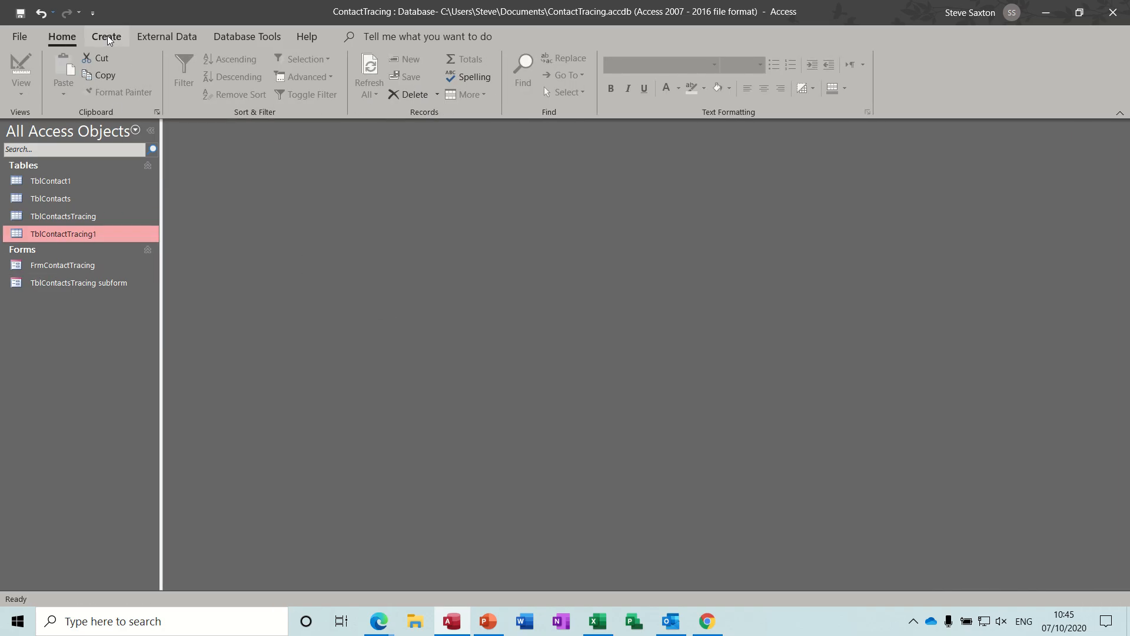
Open the database relationships and move TblContacts and TblContactsTracing up and left to free space in the diagram.
{"action": "left_click", "coordinate": [239, 39]}
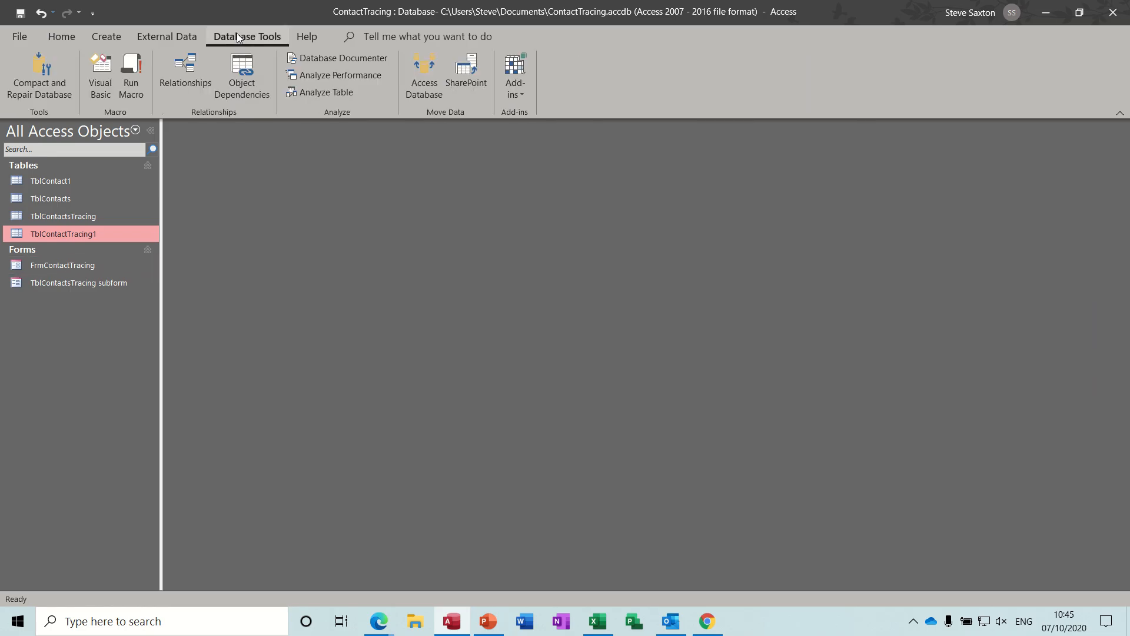
{"action": "left_click", "coordinate": [185, 68]}
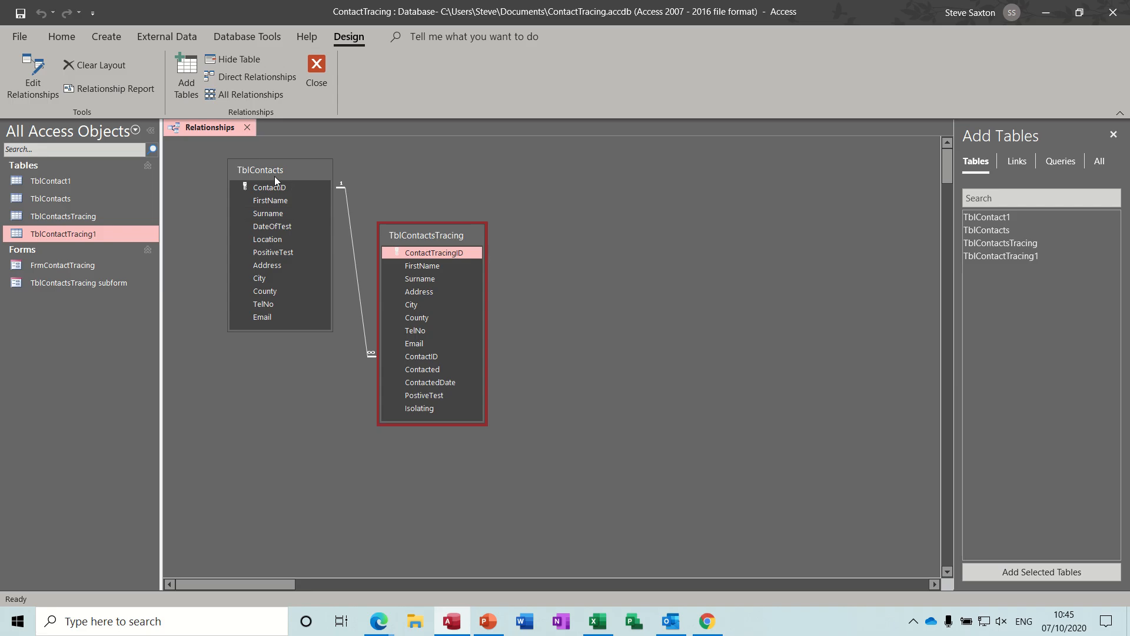
{"action": "left_click_drag", "start_coordinate": [274, 175], "coordinate": [235, 163]}
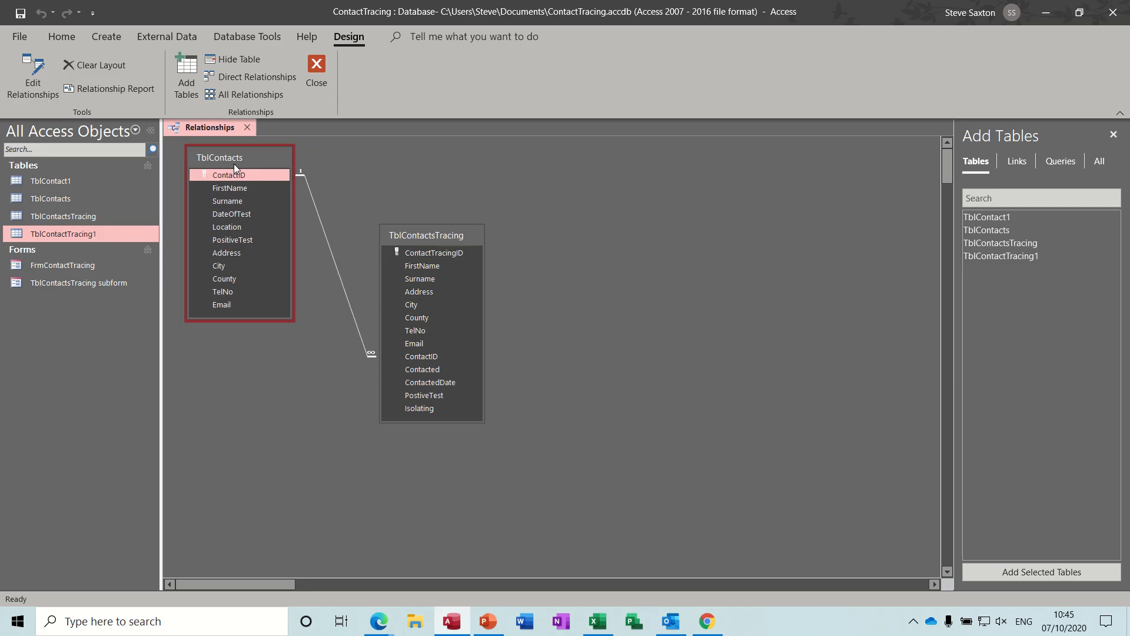
{"action": "left_click_drag", "start_coordinate": [442, 241], "coordinate": [410, 196]}
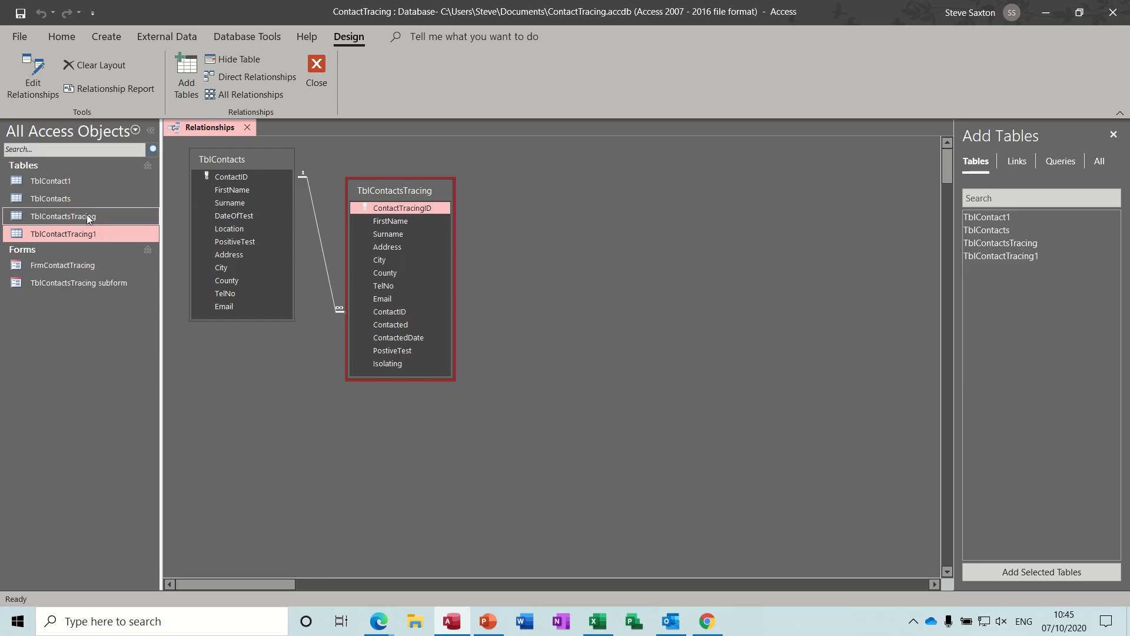
Add TblContact1 and TblContactTracing1 side by side to the relationships diagram and lengthen both boxes to show more fields.
{"action": "left_click_drag", "start_coordinate": [65, 182], "coordinate": [583, 189]}
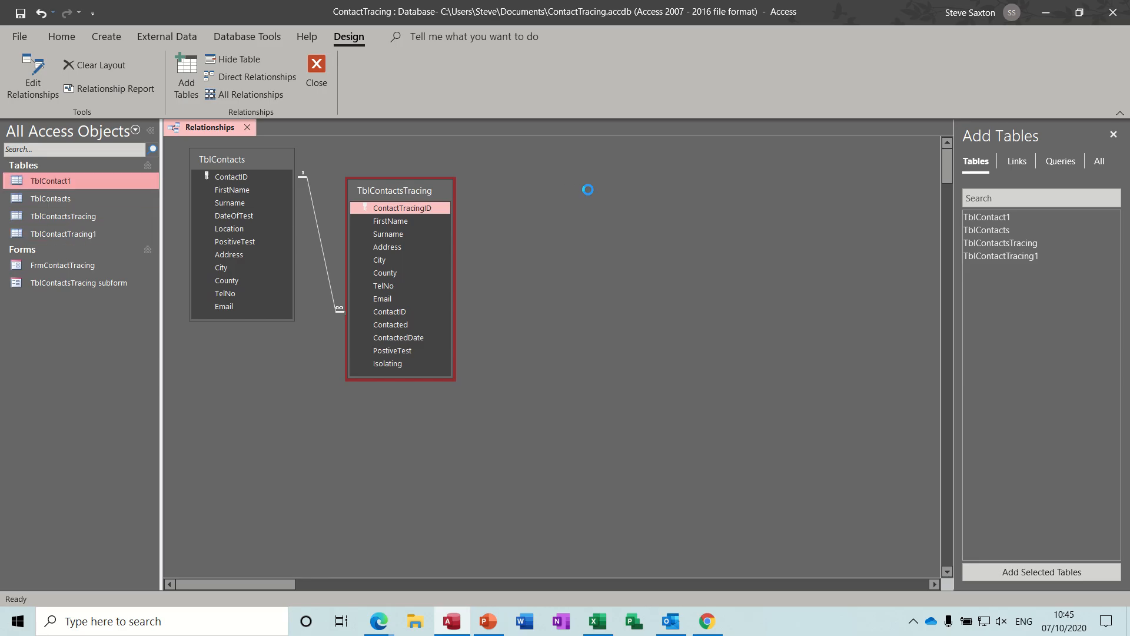
{"action": "left_click_drag", "start_coordinate": [82, 234], "coordinate": [806, 322]}
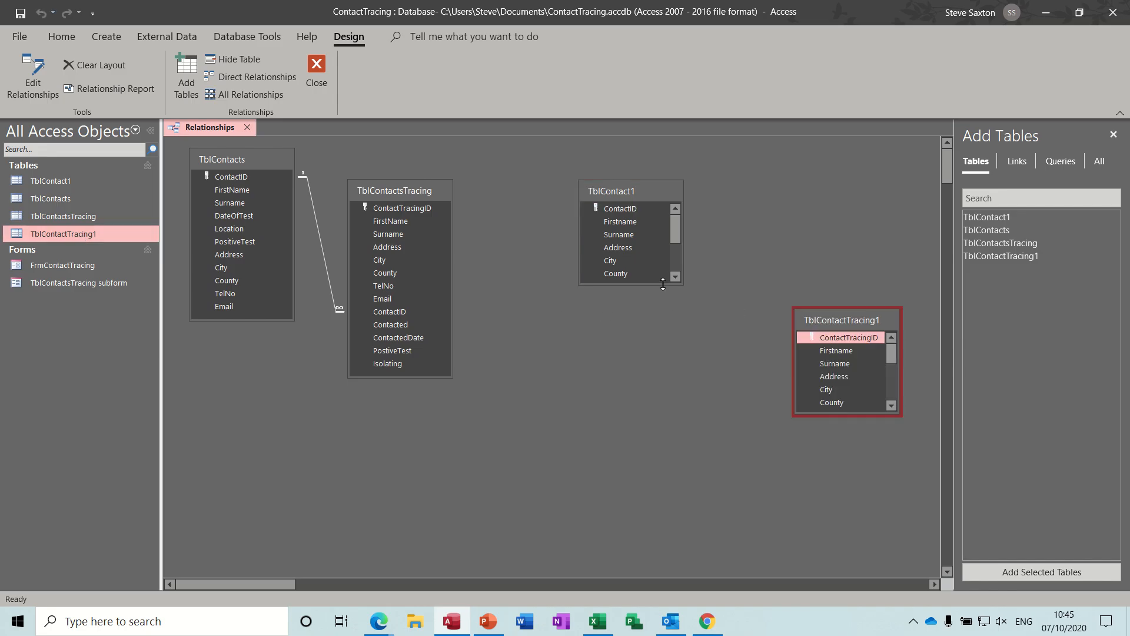
{"action": "left_click_drag", "start_coordinate": [663, 285], "coordinate": [652, 405]}
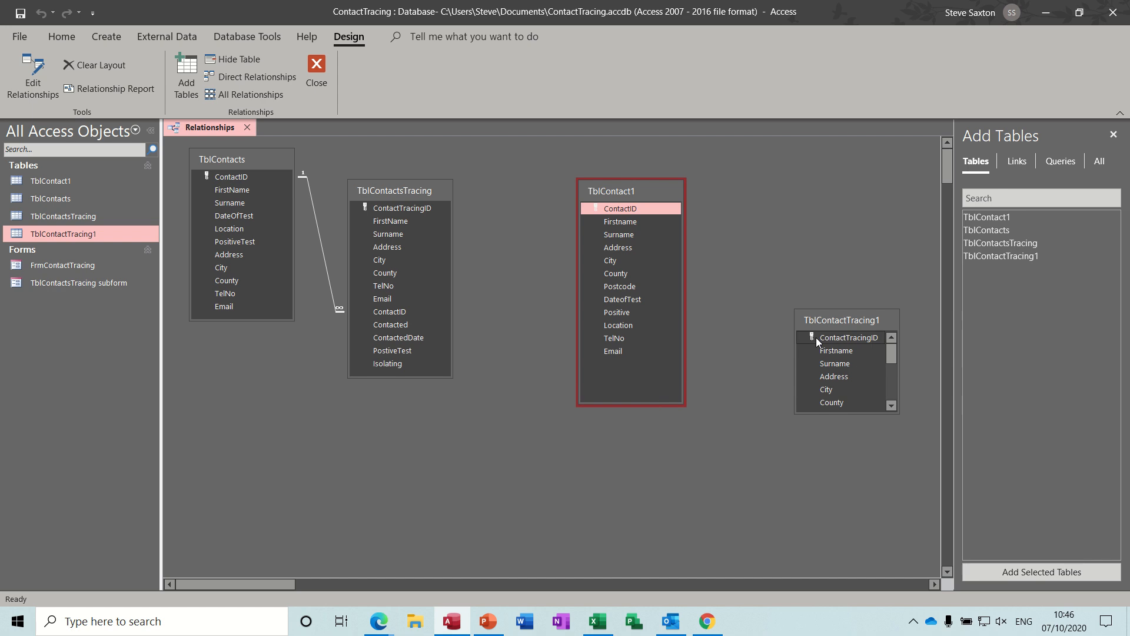
{"action": "left_click_drag", "start_coordinate": [822, 320], "coordinate": [768, 252]}
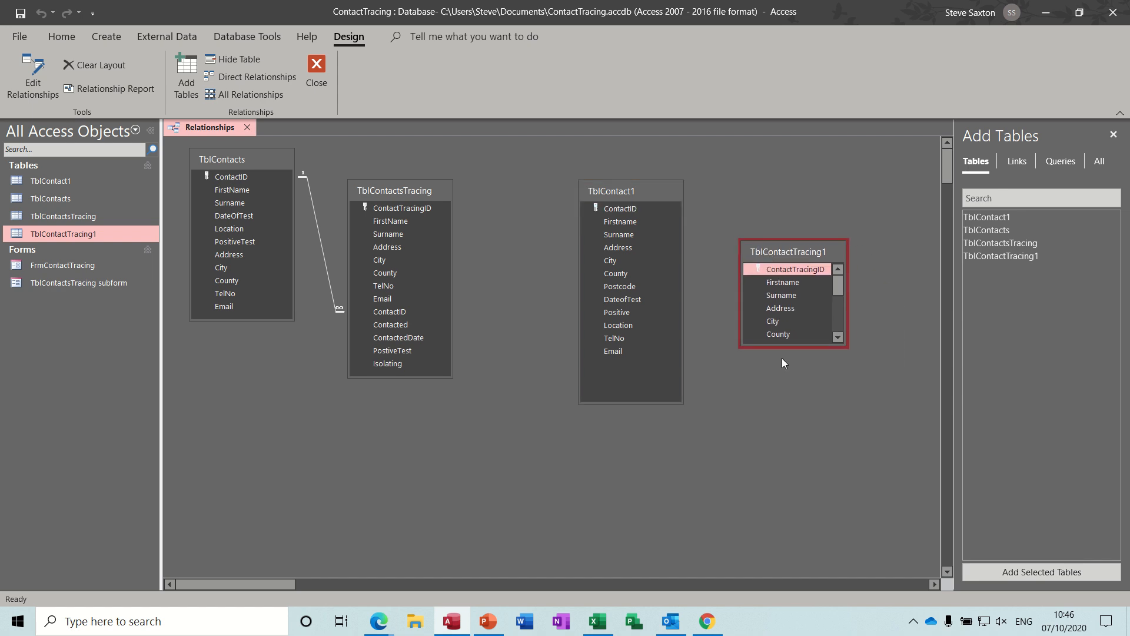
{"action": "left_click_drag", "start_coordinate": [789, 348], "coordinate": [819, 457]}
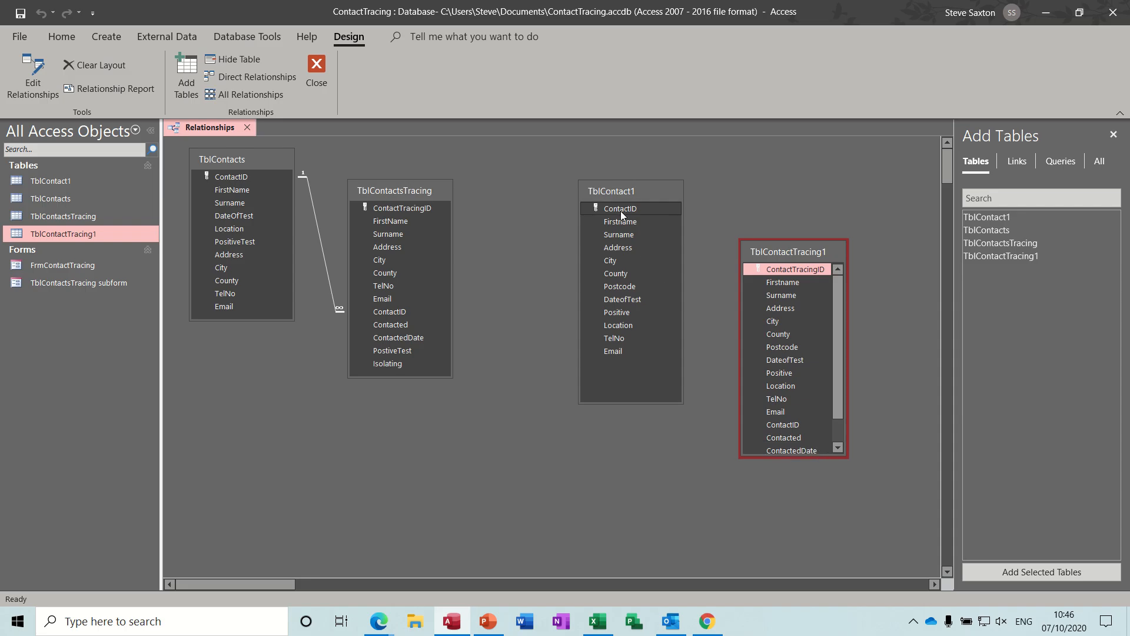
Create a one-to-many relationship from TblContact1's ContactID to TblContactTracing1's ContactID, enforcing referential integrity, and close the relationships diagram.
{"action": "left_click_drag", "start_coordinate": [620, 210], "coordinate": [783, 425]}
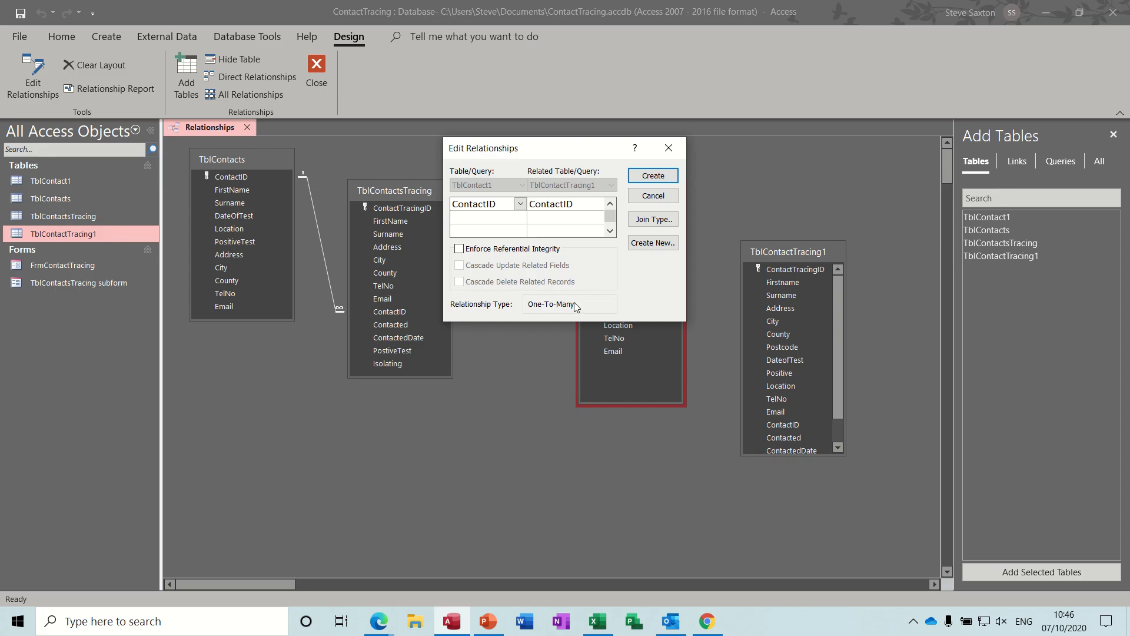
{"action": "left_click", "coordinate": [460, 249]}
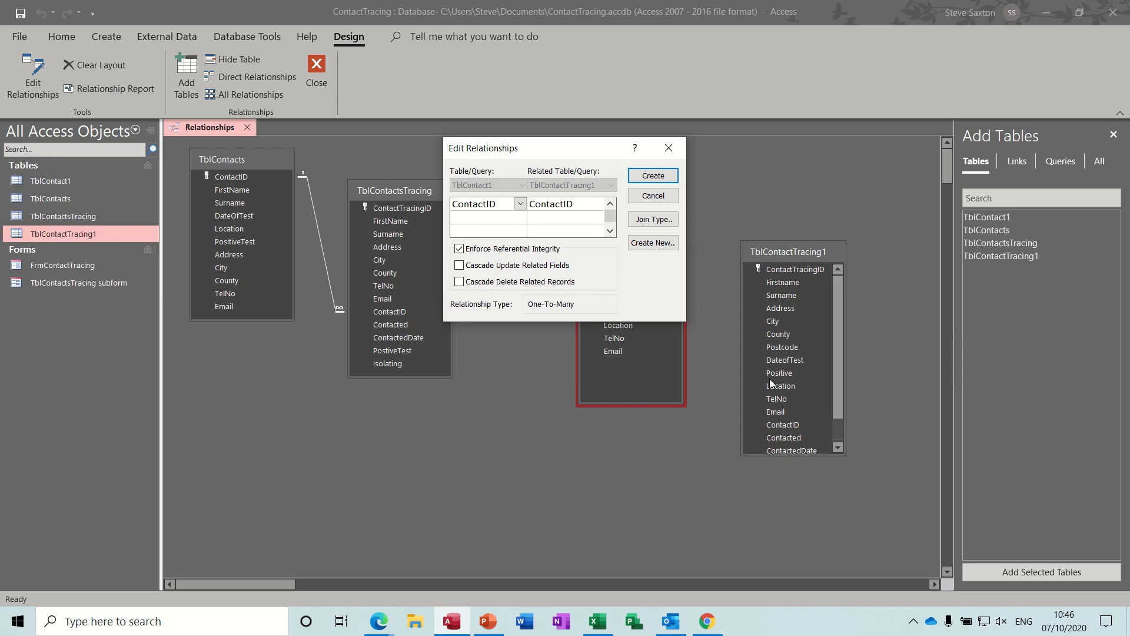
{"action": "left_click", "coordinate": [651, 179]}
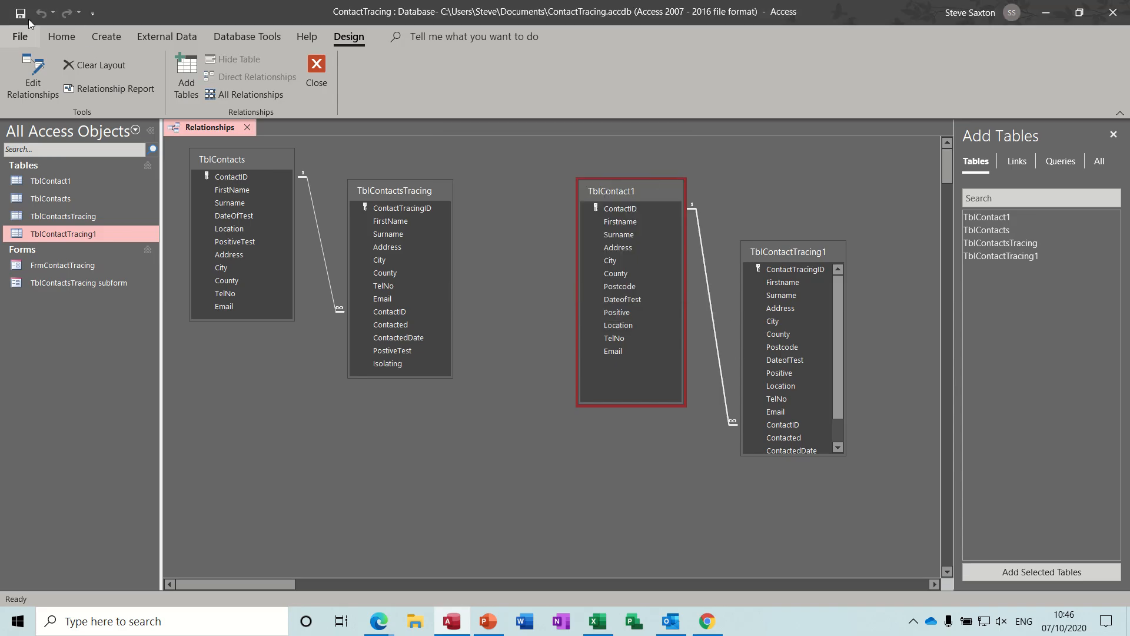
{"action": "left_click", "coordinate": [316, 74]}
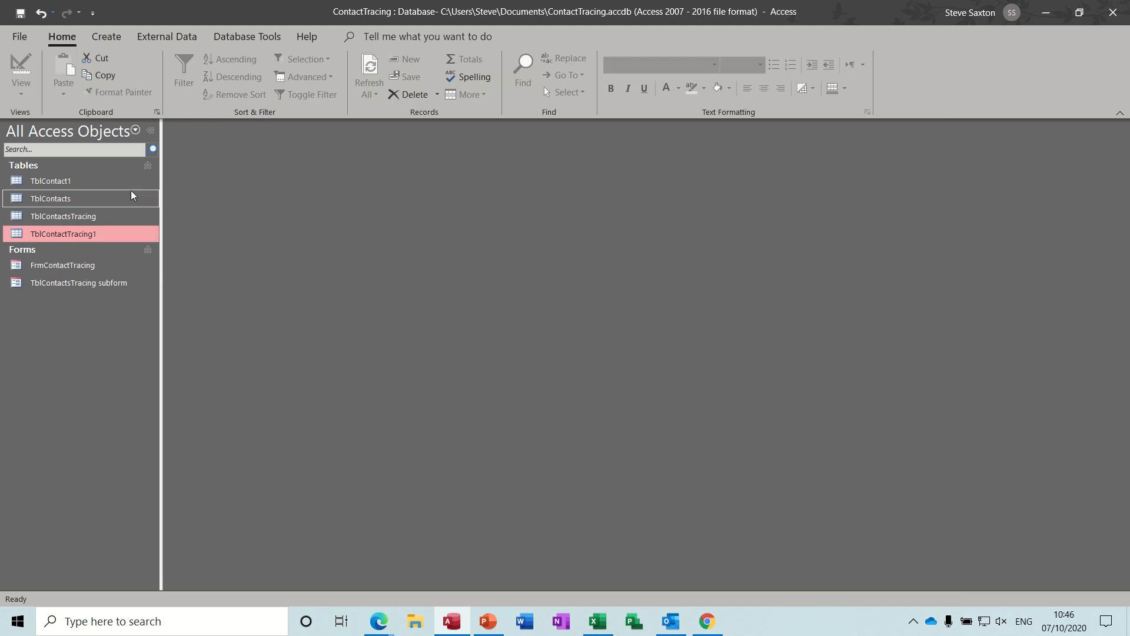
{"action": "left_click", "coordinate": [83, 266]}
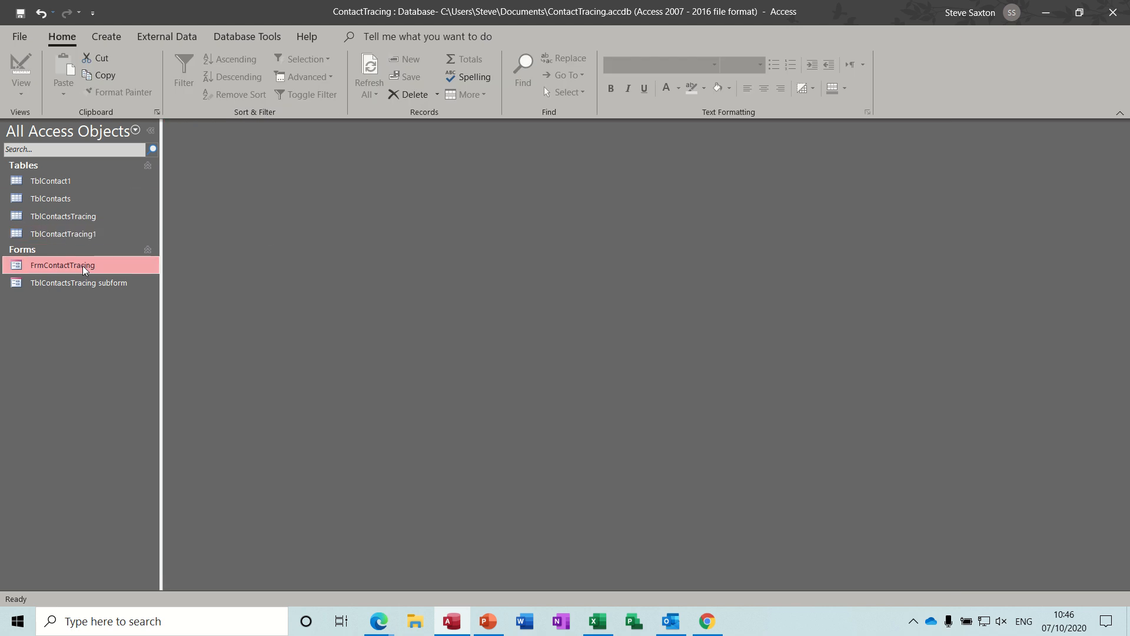
{"action": "left_click", "coordinate": [108, 37]}
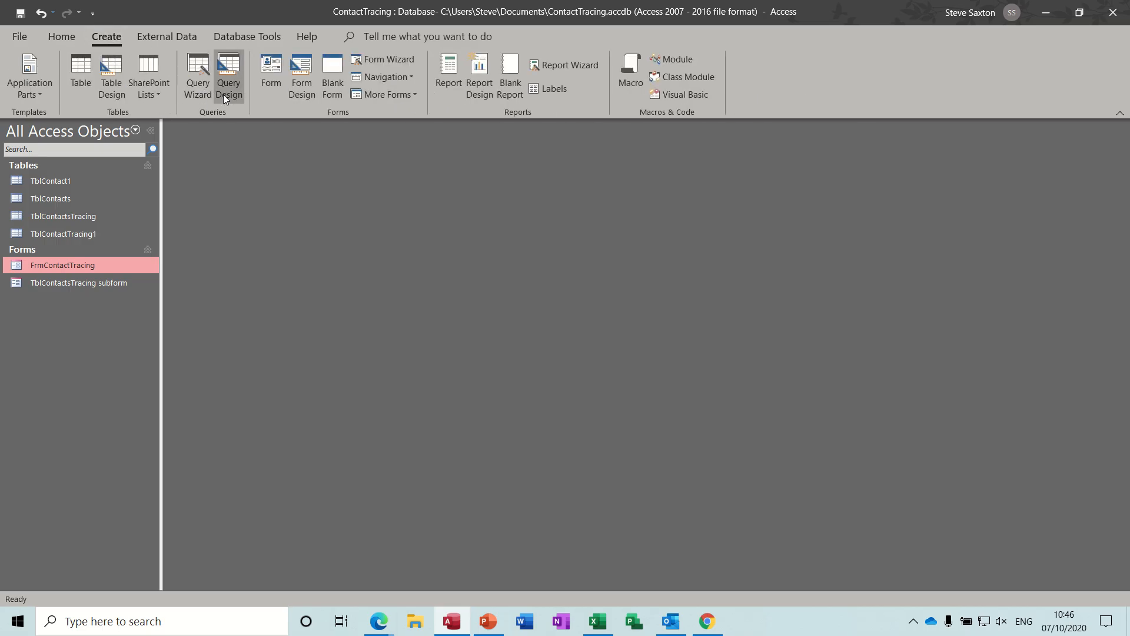
{"action": "left_click", "coordinate": [270, 75]}
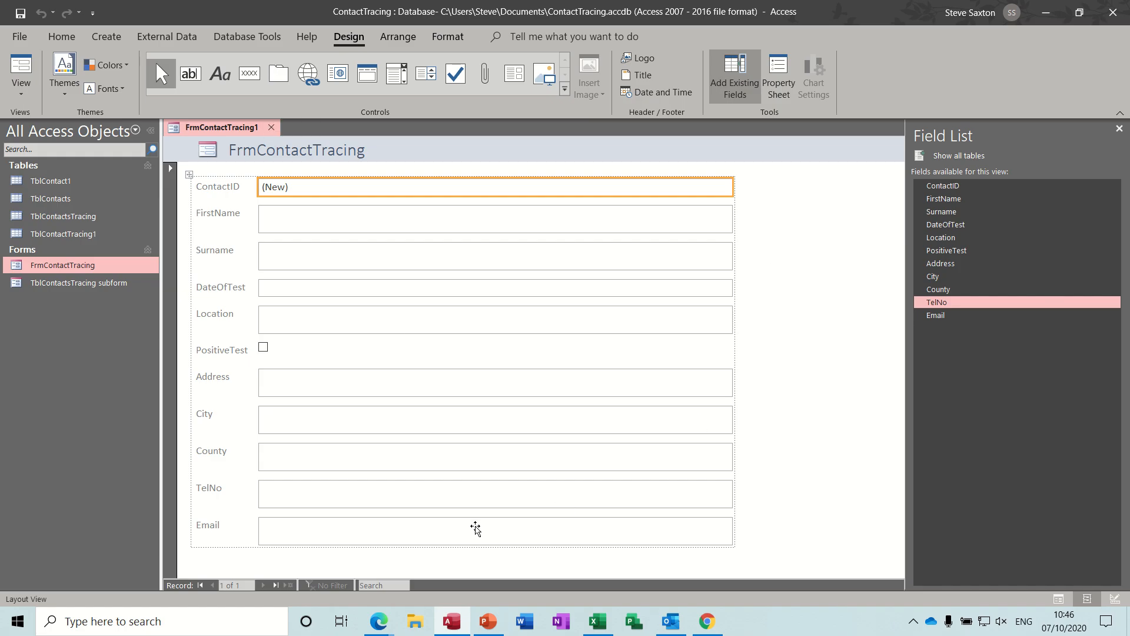
{"action": "left_click", "coordinate": [271, 128]}
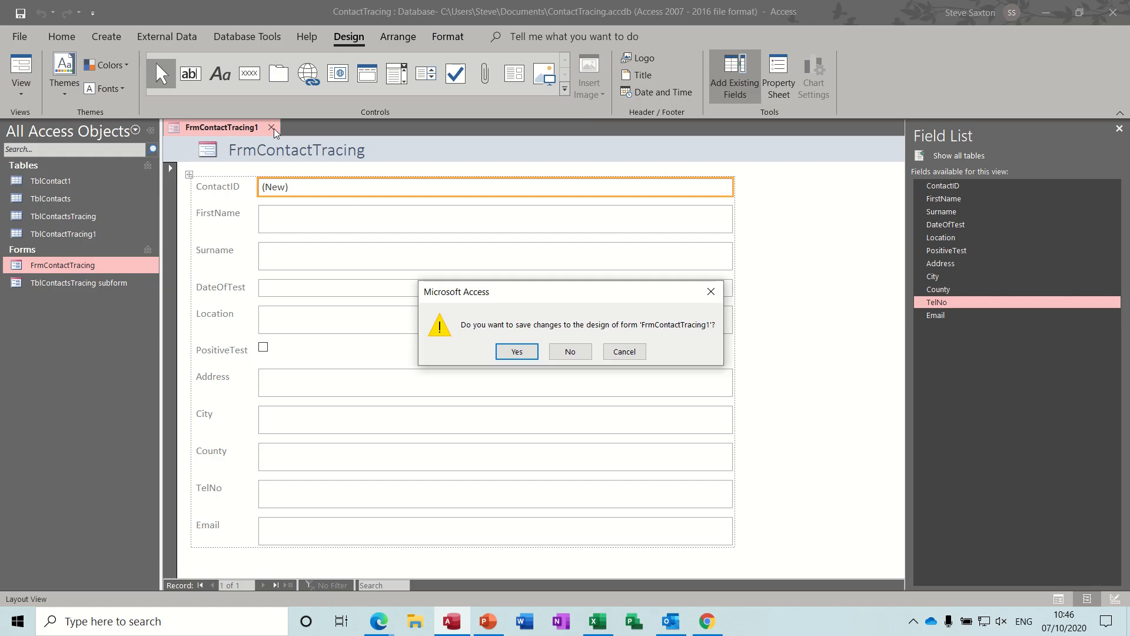
{"action": "left_click", "coordinate": [574, 352]}
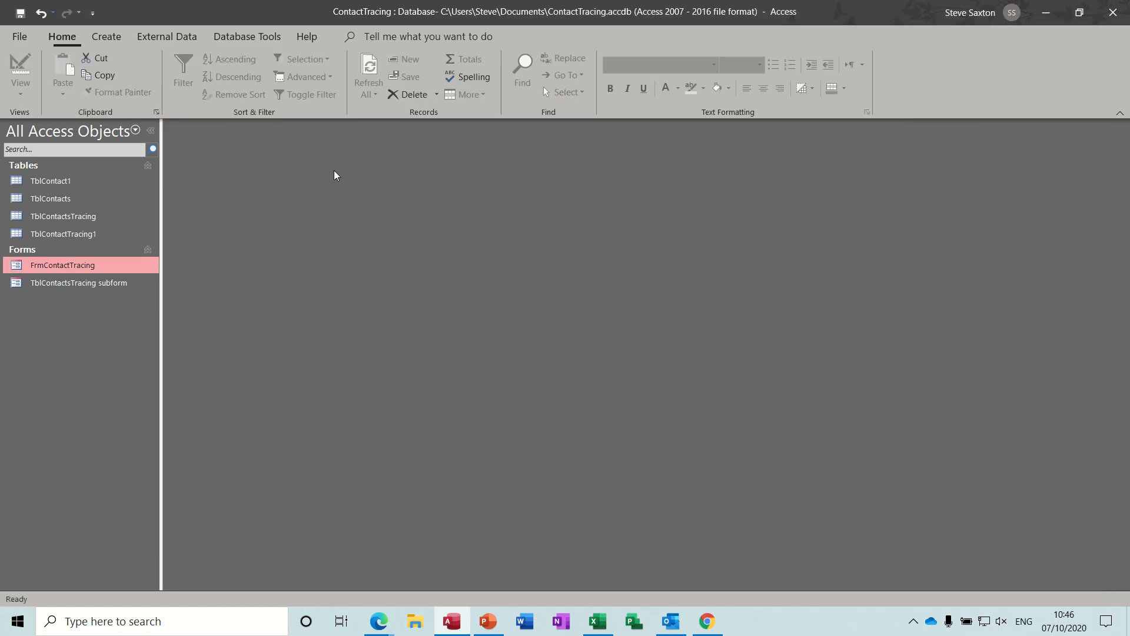
Create a blank form in Design view and set its record source to TblContact1.
{"action": "left_click", "coordinate": [112, 37]}
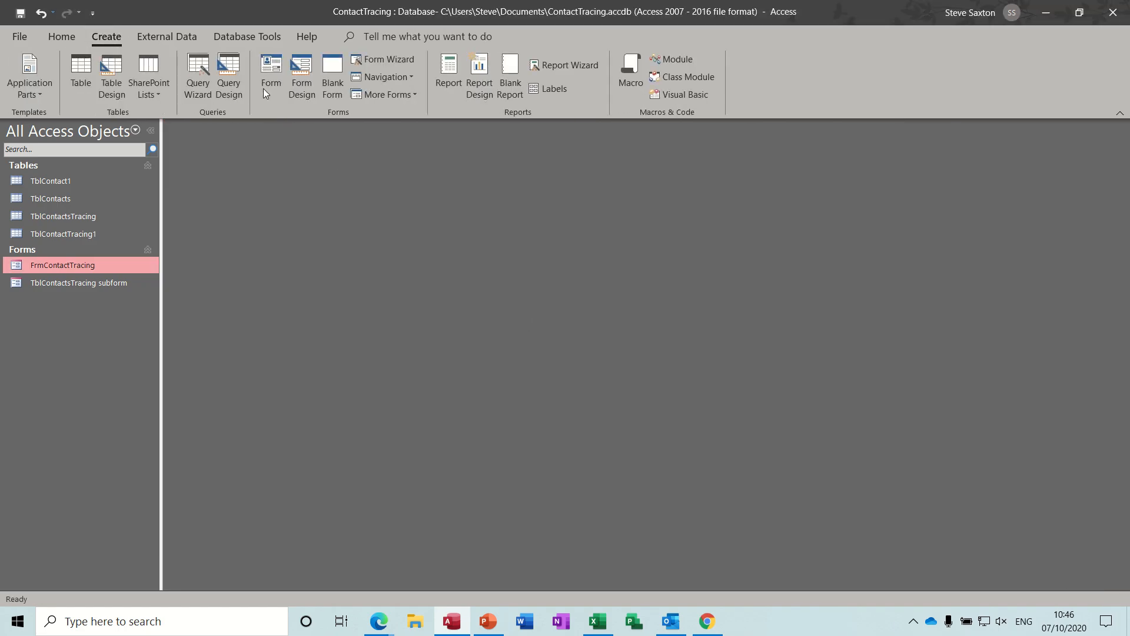
{"action": "left_click", "coordinate": [301, 80]}
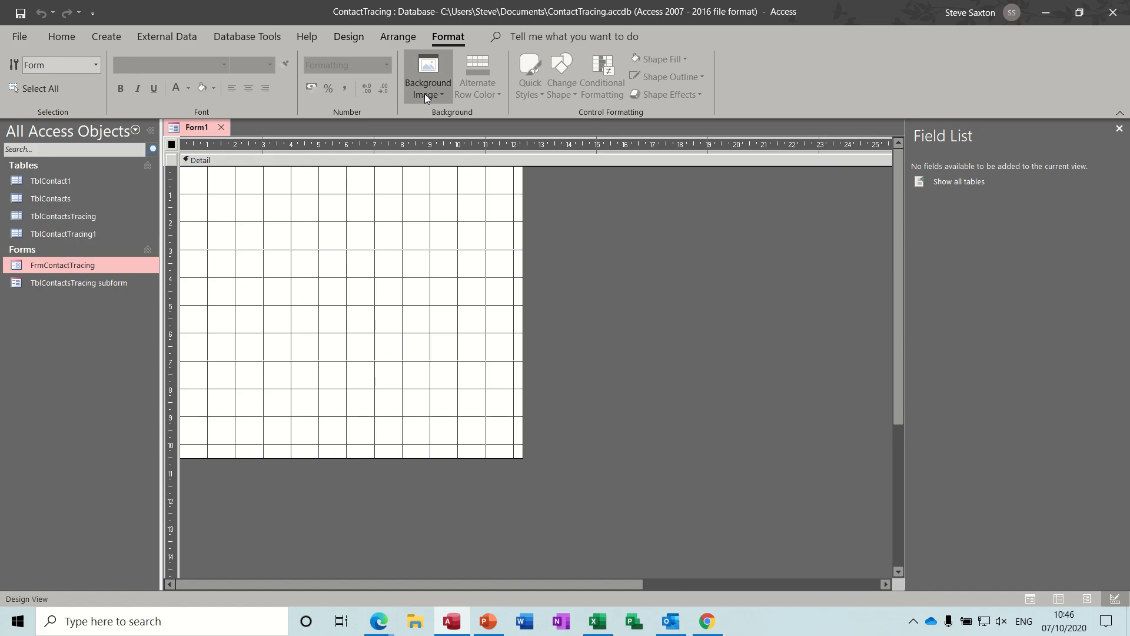
{"action": "left_click", "coordinate": [358, 36]}
{"action": "left_click", "coordinate": [835, 78]}
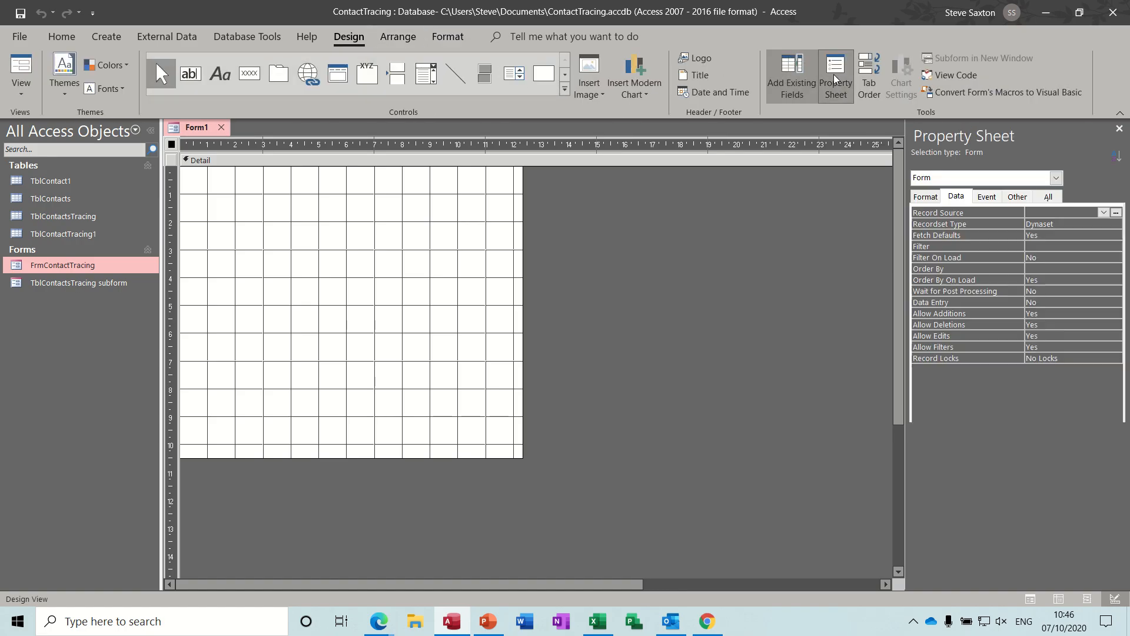
{"action": "left_click", "coordinate": [1104, 213]}
{"action": "left_click", "coordinate": [1086, 225]}
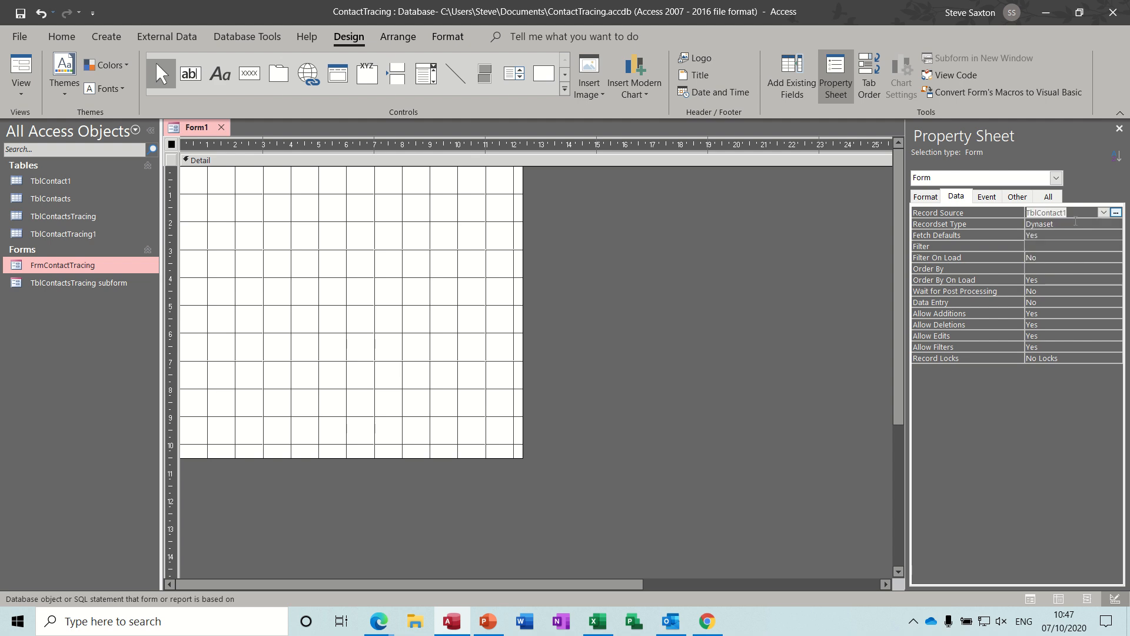
Add all TblContact1 fields, from ContactID to Email, to the upper-left area of the form's Detail section.
{"action": "left_click", "coordinate": [792, 73]}
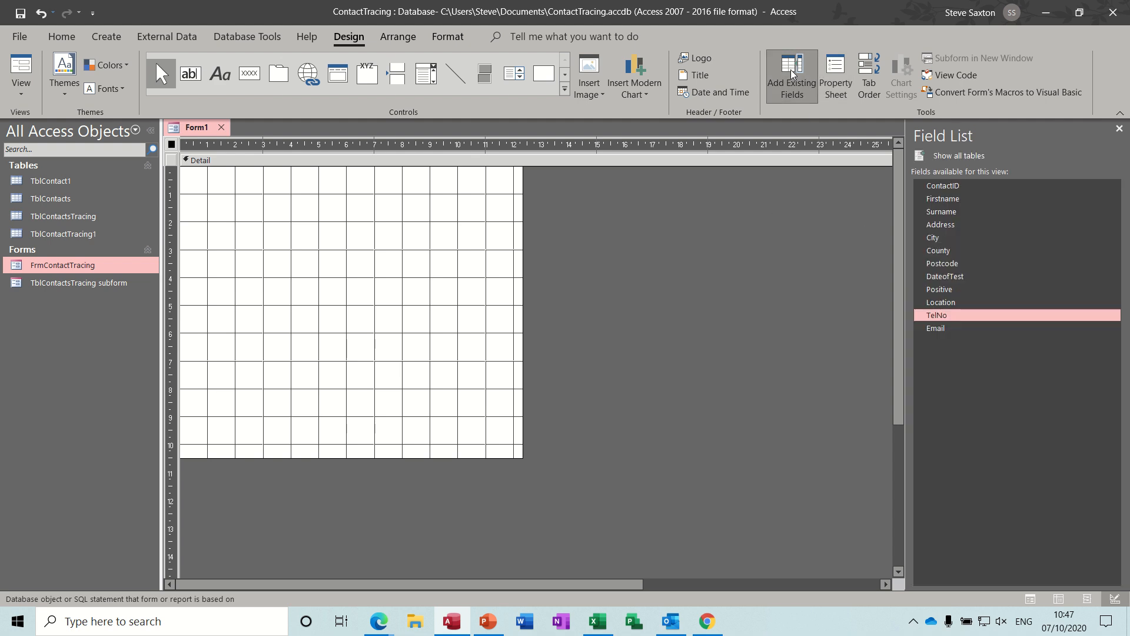
{"action": "left_click", "coordinate": [964, 188]}
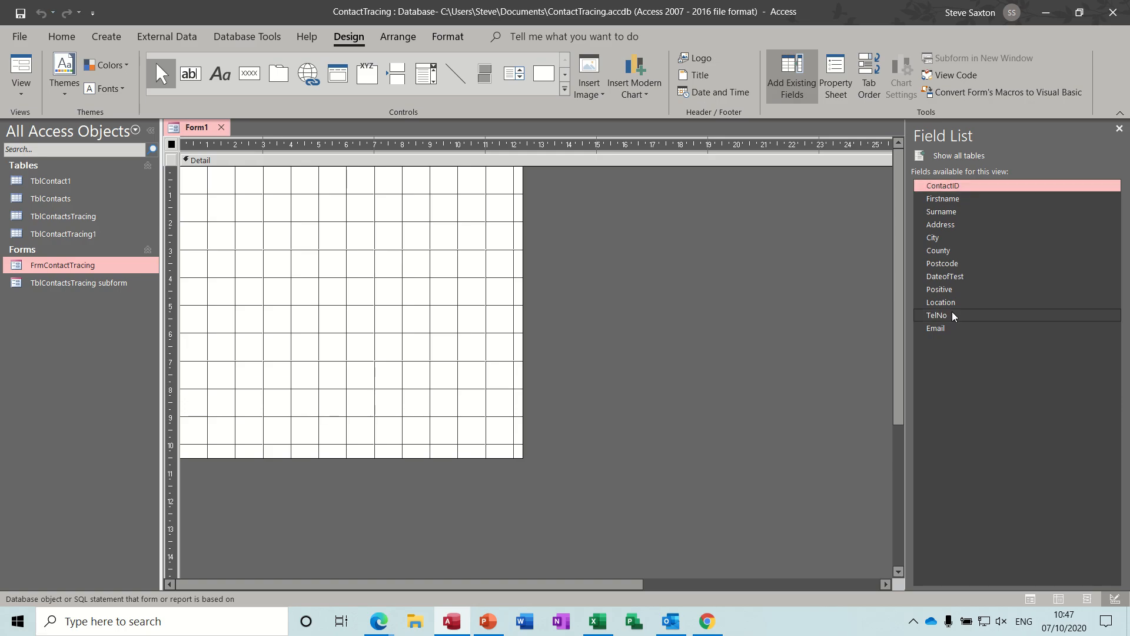
{"action": "left_click", "coordinate": [948, 330], "text": "shift"}
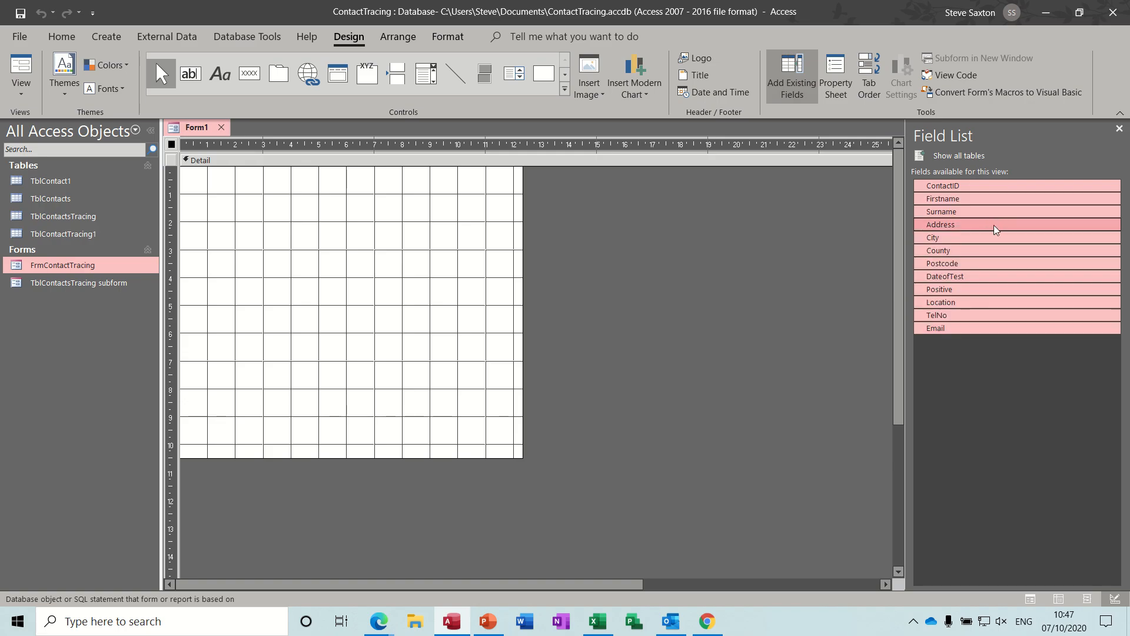
{"action": "left_click_drag", "start_coordinate": [995, 230], "coordinate": [241, 175]}
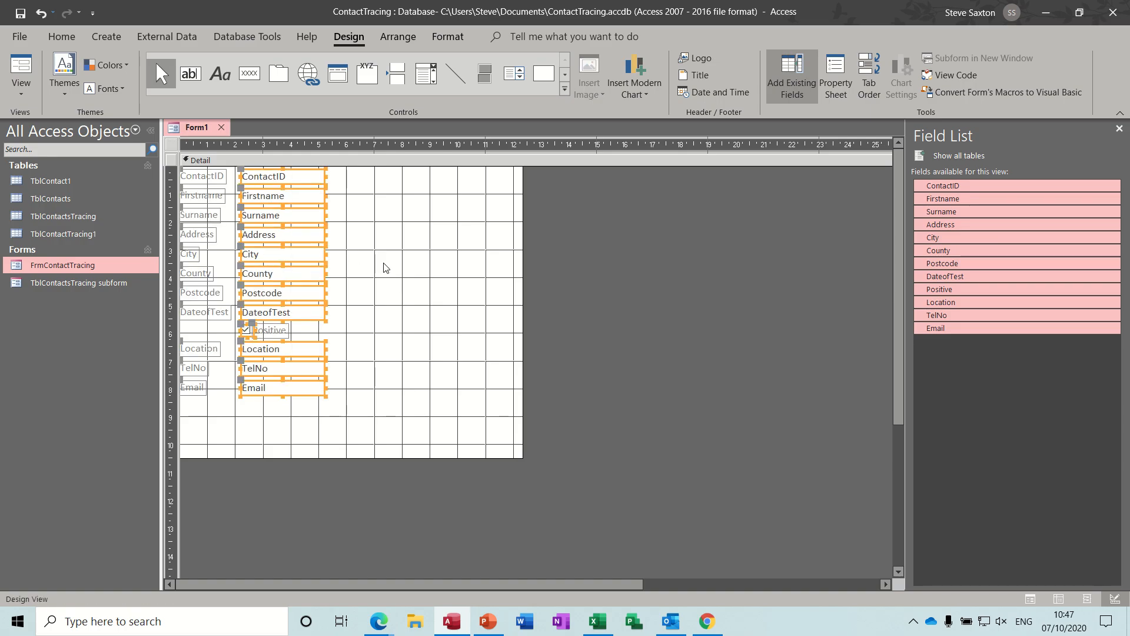
{"action": "left_click", "coordinate": [383, 438]}
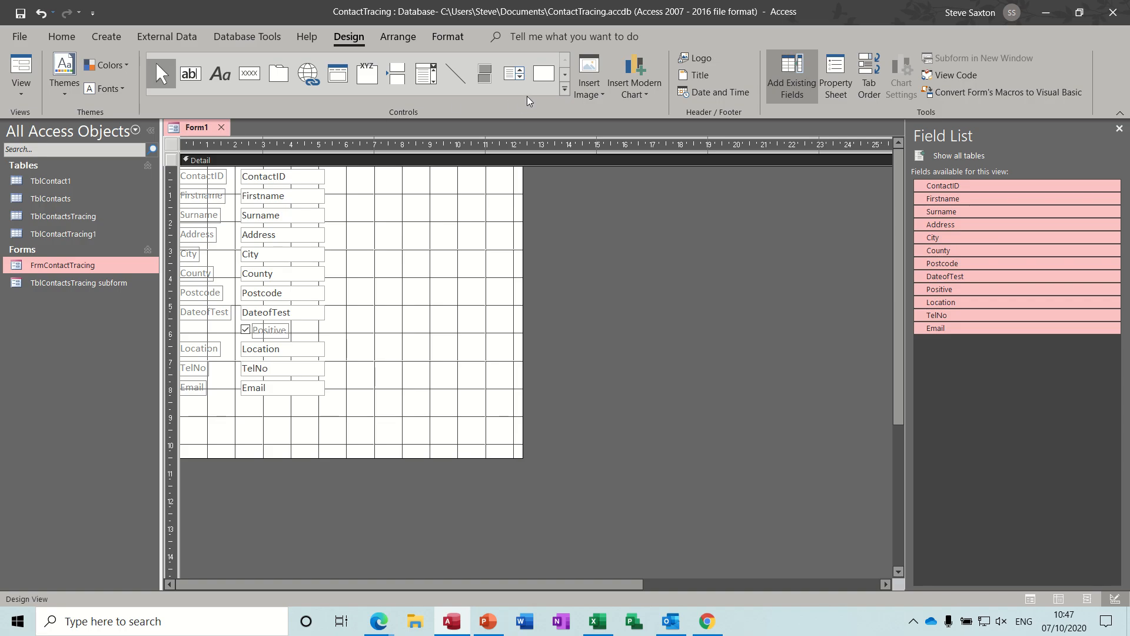
Draw a subform control about 25 cm wide and 4 cm high below the Email field.
{"action": "left_click", "coordinate": [564, 89]}
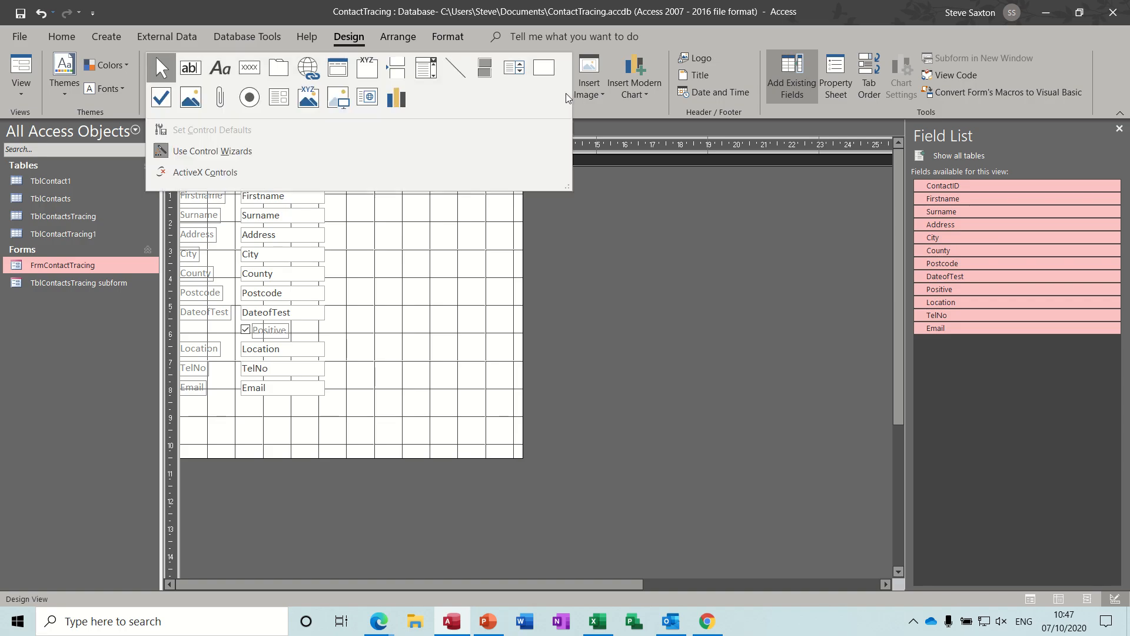
{"action": "left_click", "coordinate": [278, 100]}
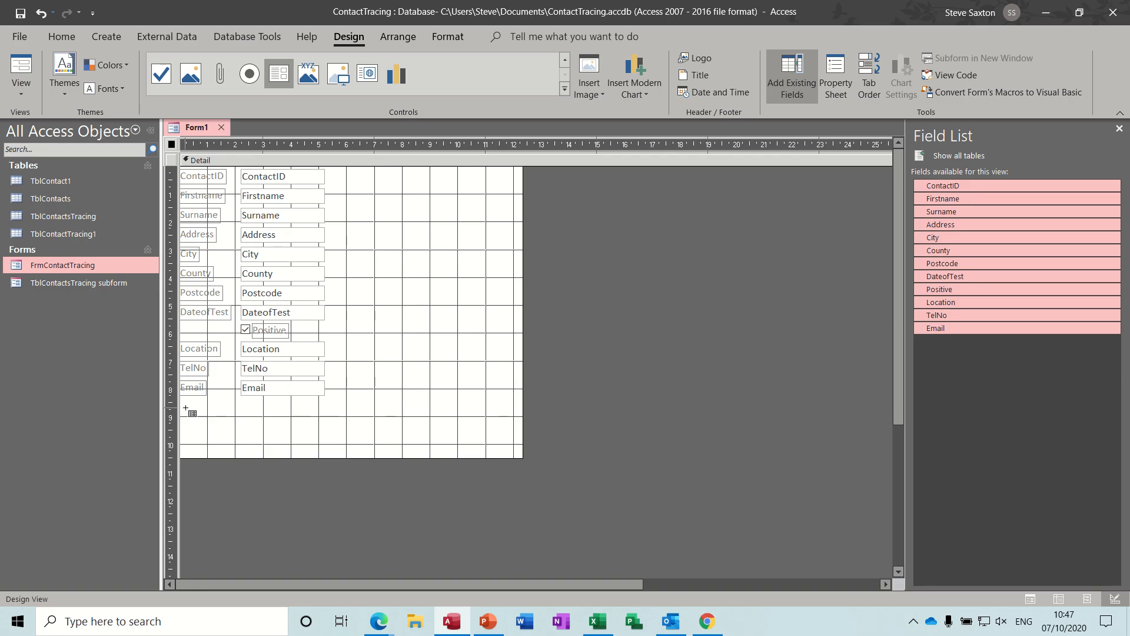
{"action": "left_click_drag", "start_coordinate": [185, 408], "coordinate": [886, 517]}
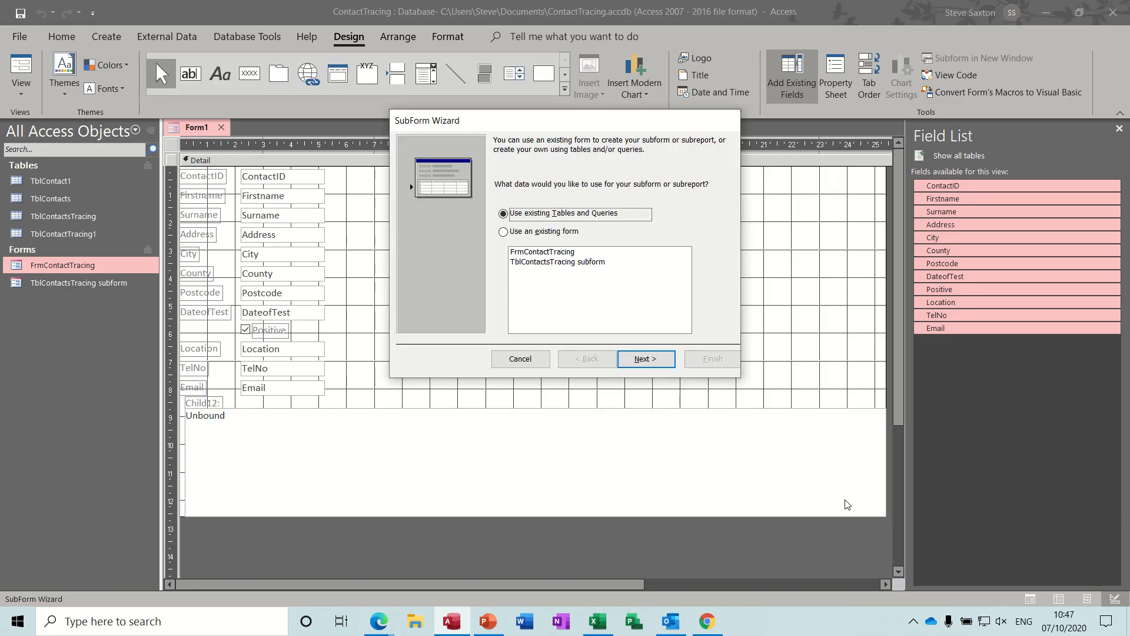
Base the subform on all fields of TblContactTracing1, linked to TblContact1 by ContactID, and name it TblContactTracing1 subform.
{"action": "left_click", "coordinate": [645, 359]}
{"action": "left_click", "coordinate": [586, 206]}
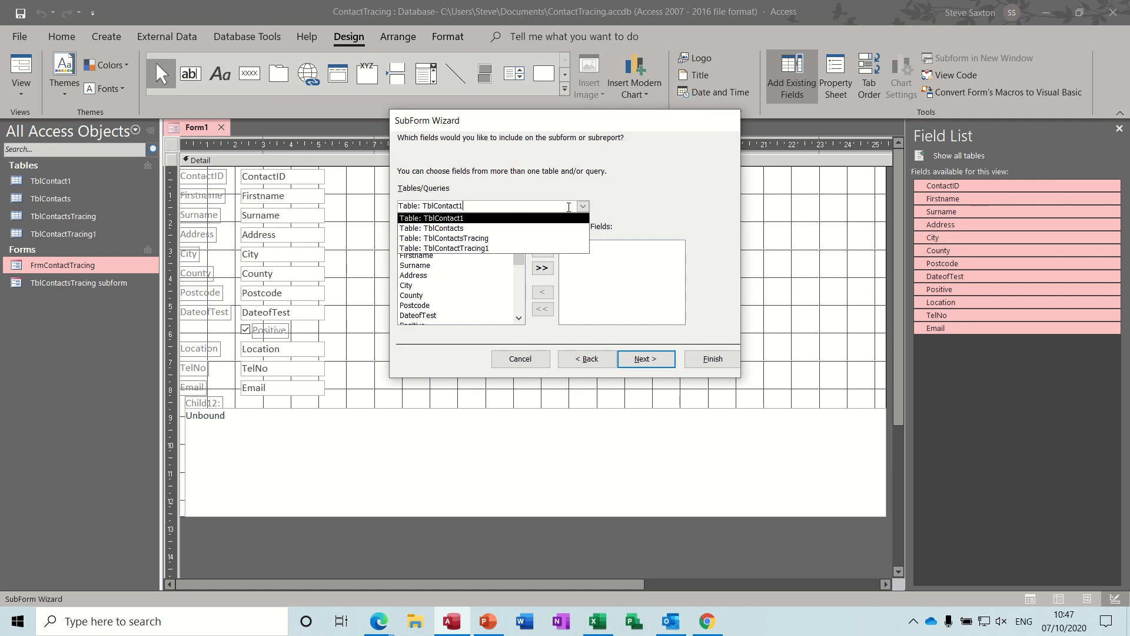
{"action": "left_click", "coordinate": [503, 248]}
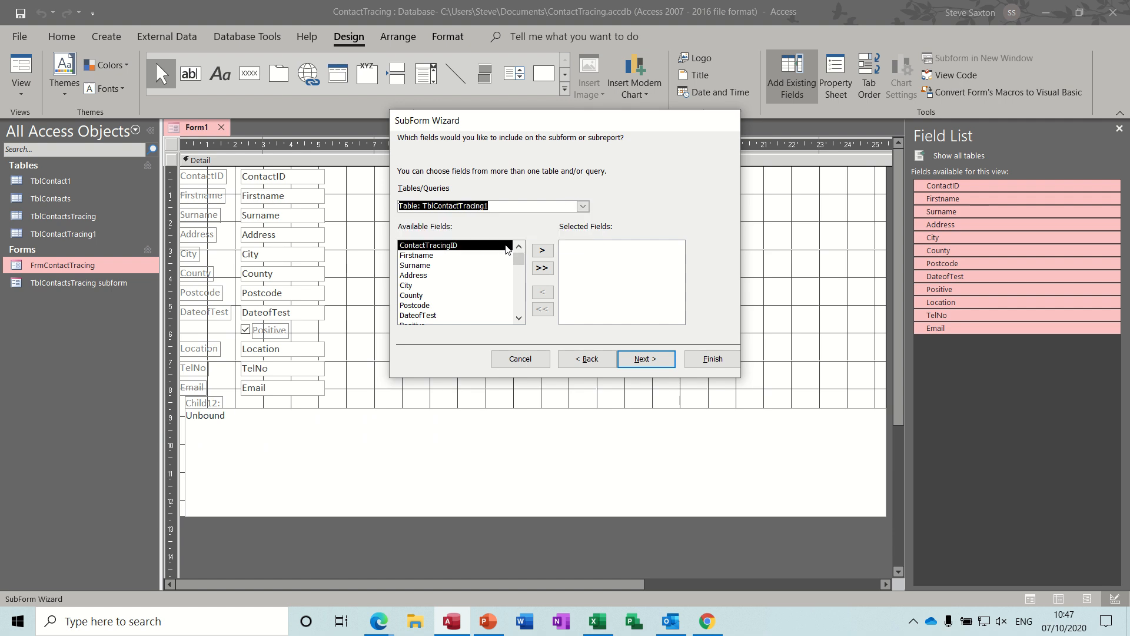
{"action": "left_click", "coordinate": [543, 267]}
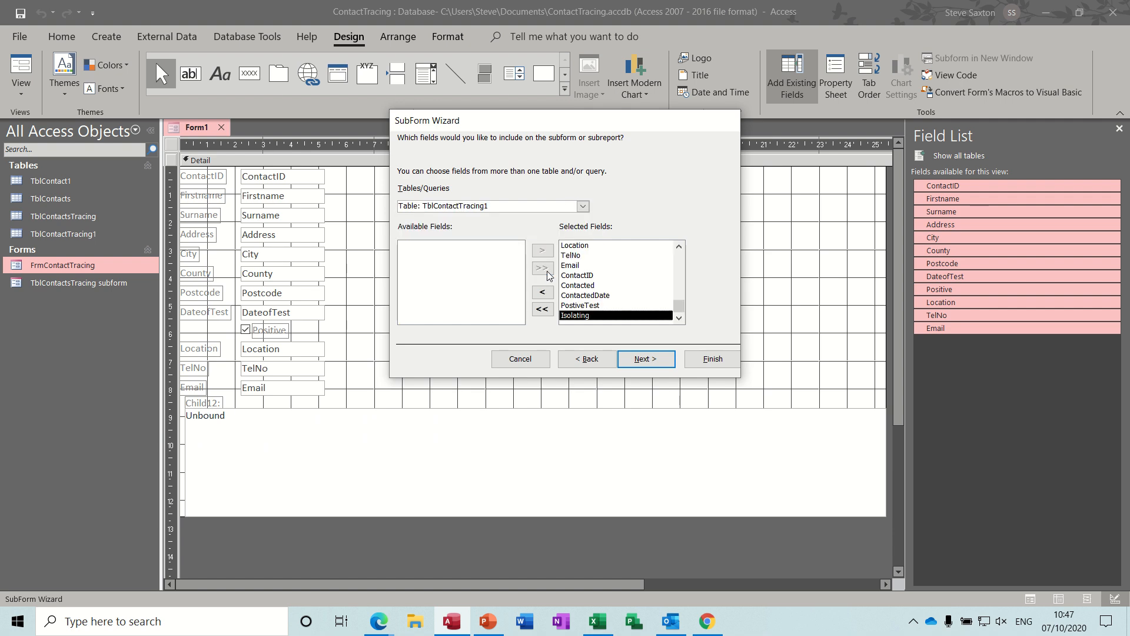
{"action": "left_click", "coordinate": [645, 360]}
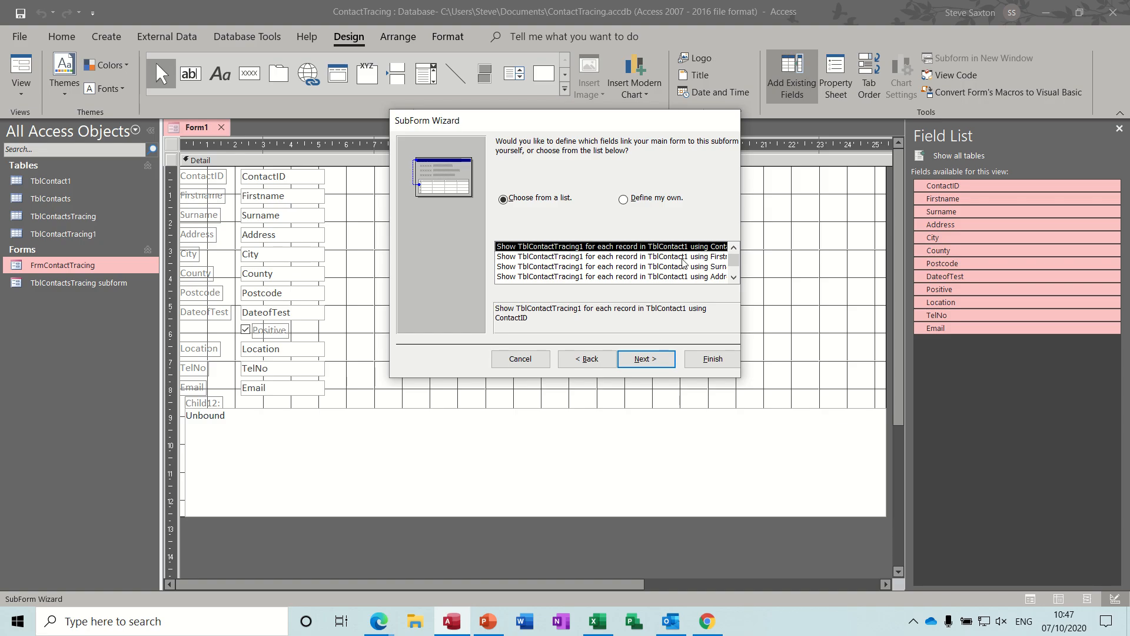
{"action": "left_click", "coordinate": [655, 363]}
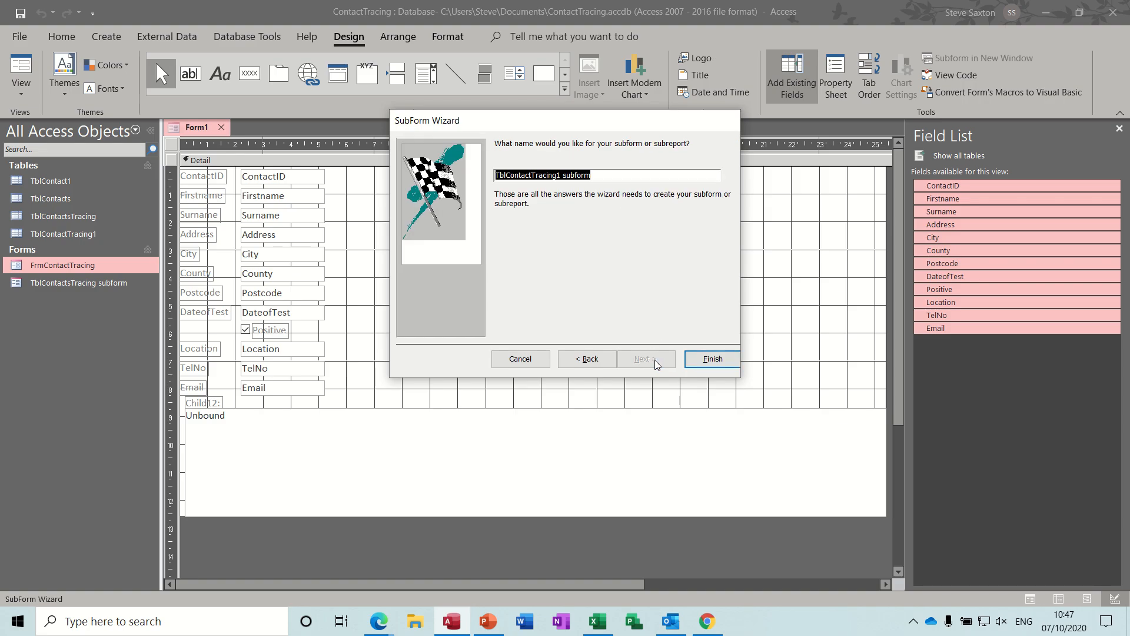
{"action": "left_click", "coordinate": [703, 366]}
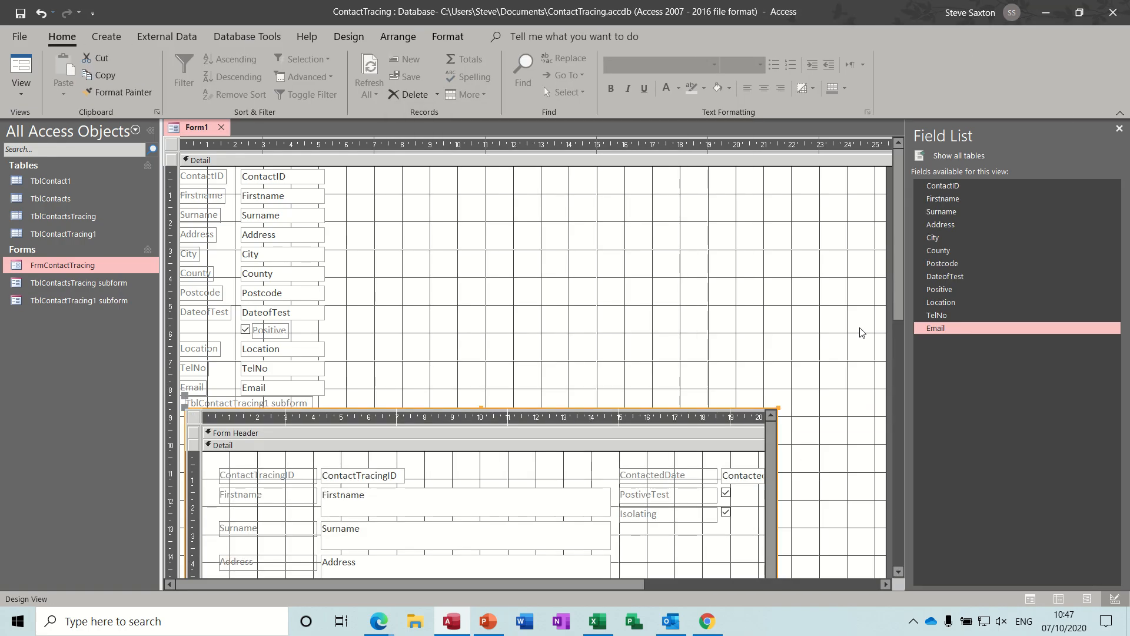
Widen the TblContactTracing1 subform to about 32 cm by extending its right edge.
{"action": "left_click_drag", "start_coordinate": [897, 265], "coordinate": [899, 370]}
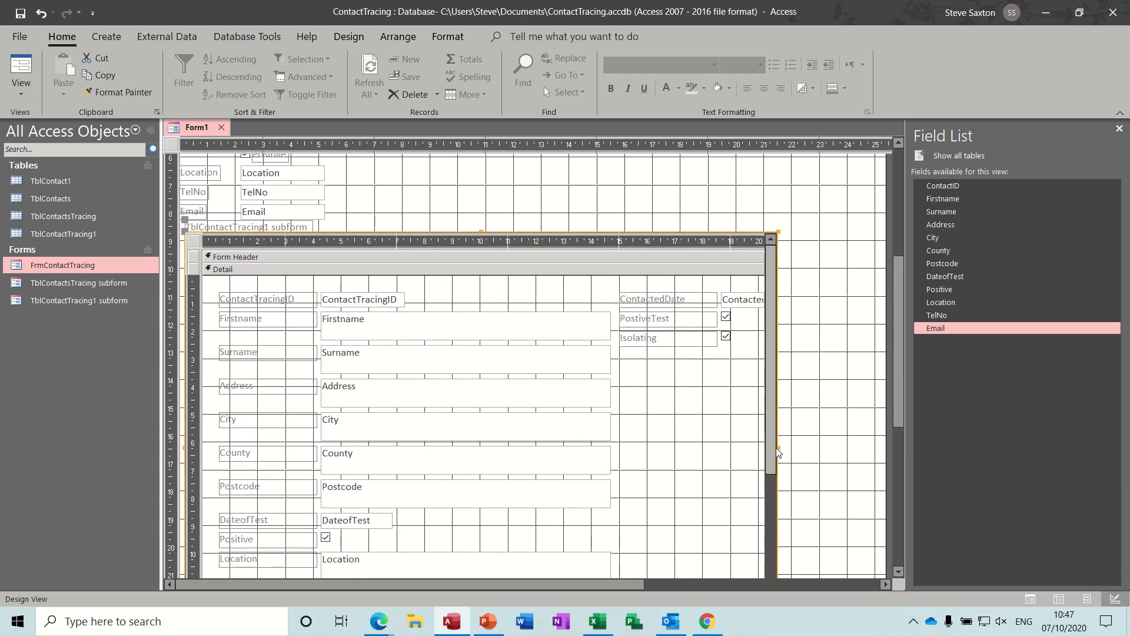
{"action": "left_click_drag", "start_coordinate": [778, 447], "coordinate": [910, 493]}
{"action": "left_click_drag", "start_coordinate": [471, 586], "coordinate": [368, 586]}
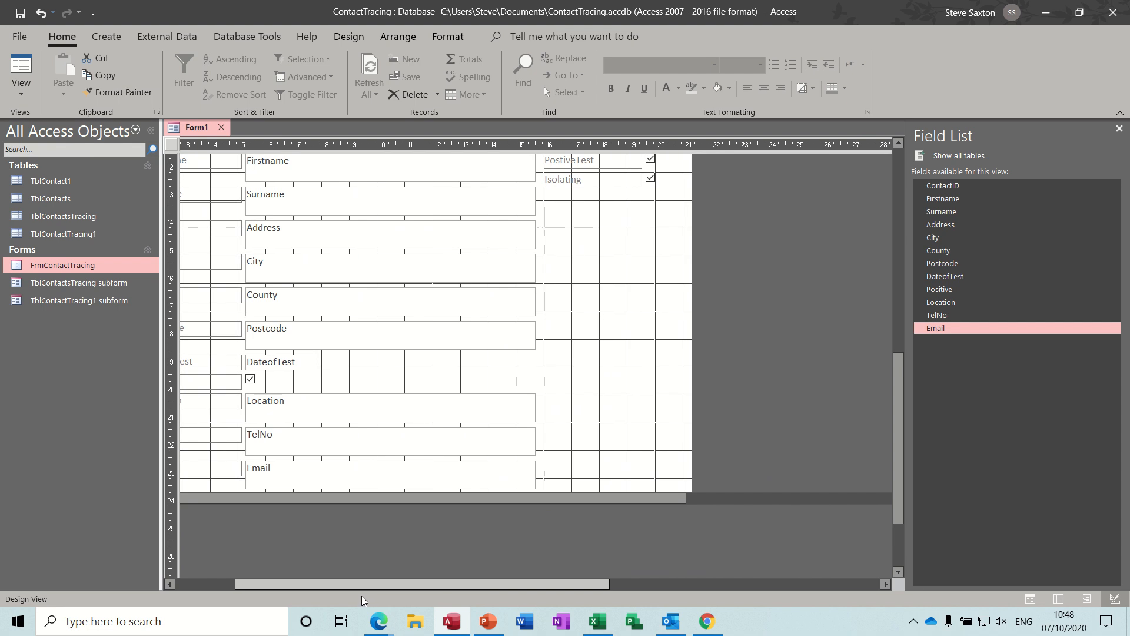
Shorten the TblContactTracing1 subform to about 6 cm high by raising its lower edge.
{"action": "left_click", "coordinate": [539, 504]}
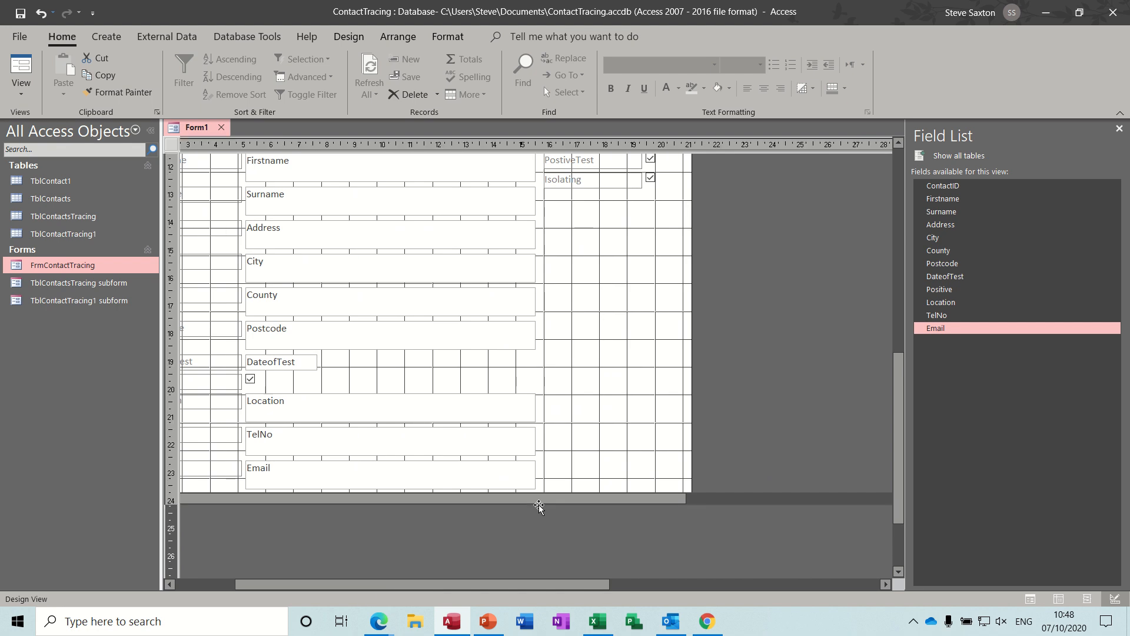
{"action": "left_click", "coordinate": [543, 498]}
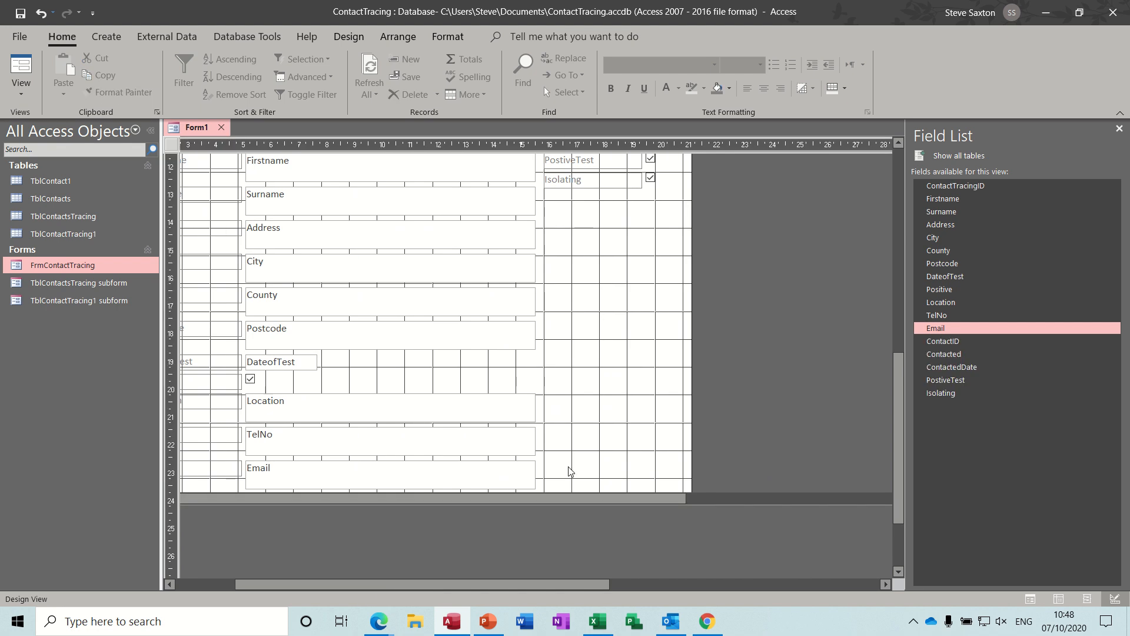
{"action": "left_click", "coordinate": [537, 474]}
{"action": "left_click", "coordinate": [583, 499]}
{"action": "left_click_drag", "start_coordinate": [567, 505], "coordinate": [563, 570]}
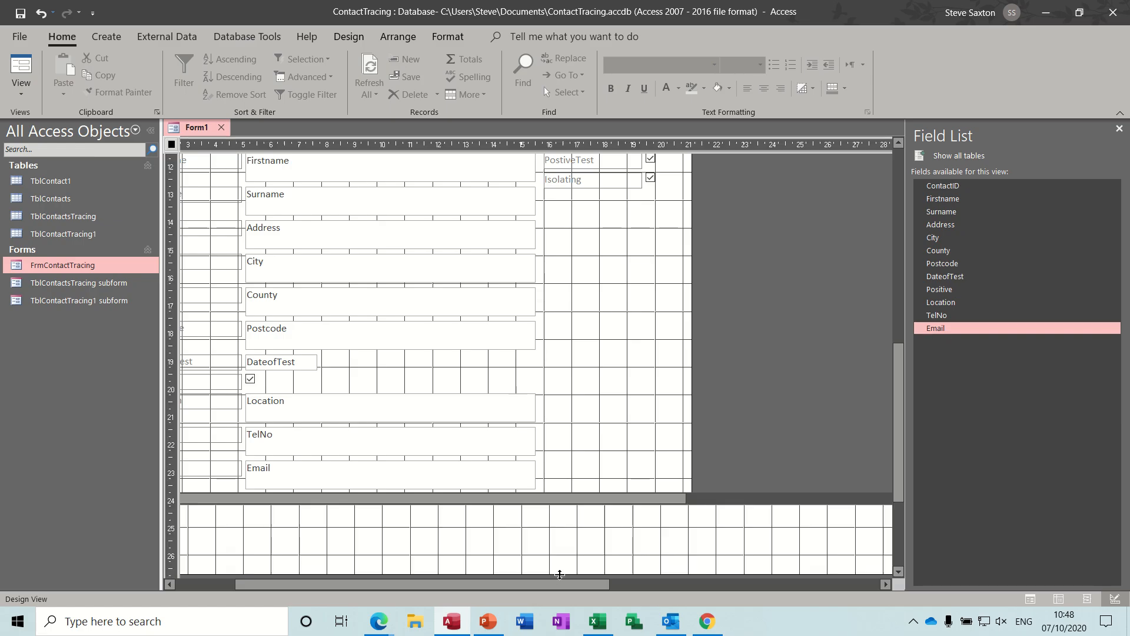
{"action": "left_click", "coordinate": [583, 494]}
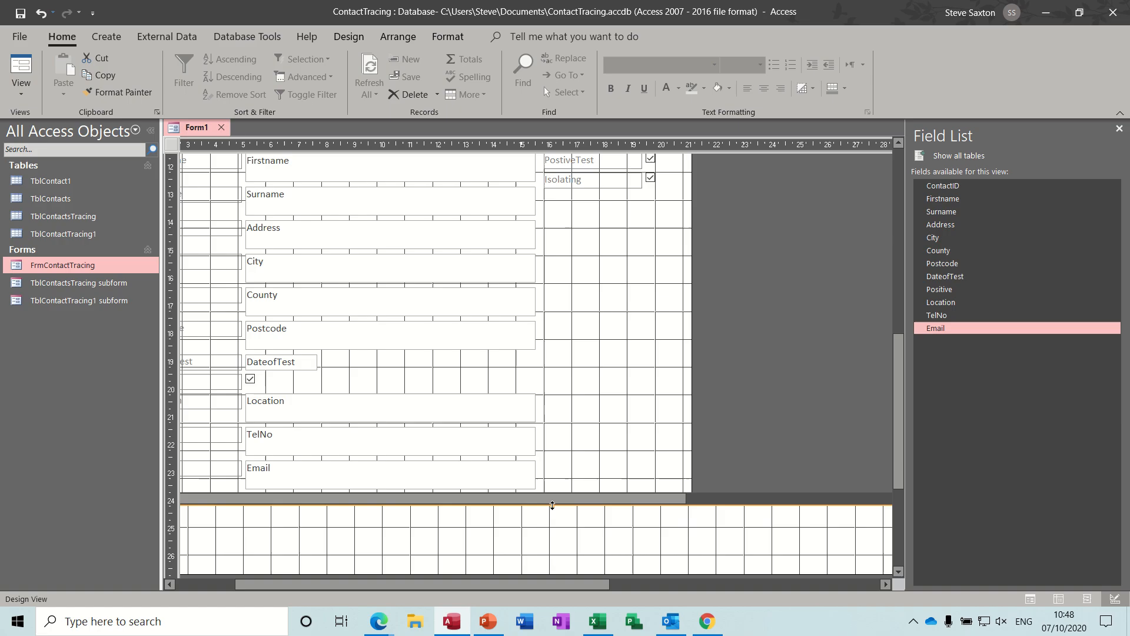
{"action": "left_click_drag", "start_coordinate": [552, 505], "coordinate": [552, 241]}
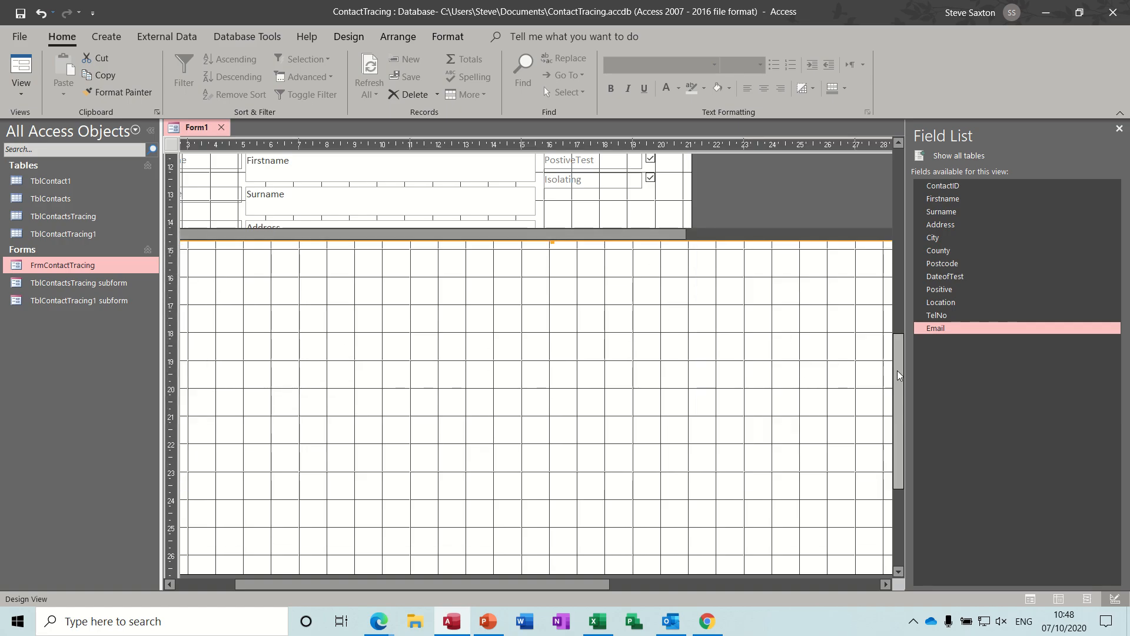
Reduce the height of the form's Detail section to about 16 cm, ending just below the subform.
{"action": "left_click_drag", "start_coordinate": [898, 370], "coordinate": [905, 429]}
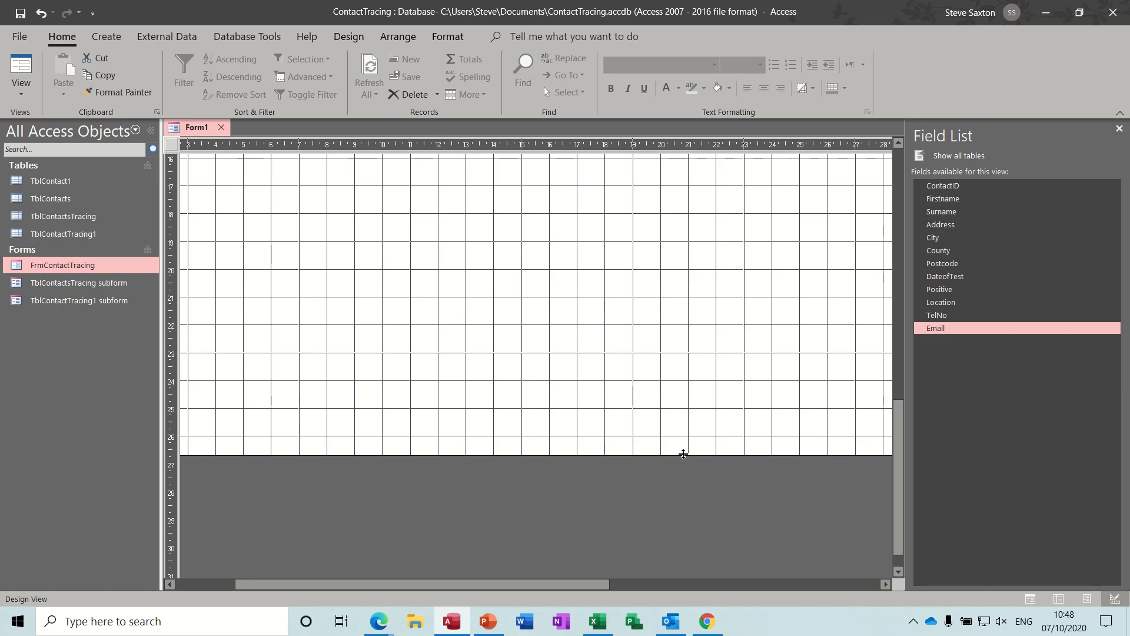
{"action": "left_click_drag", "start_coordinate": [682, 457], "coordinate": [659, 159]}
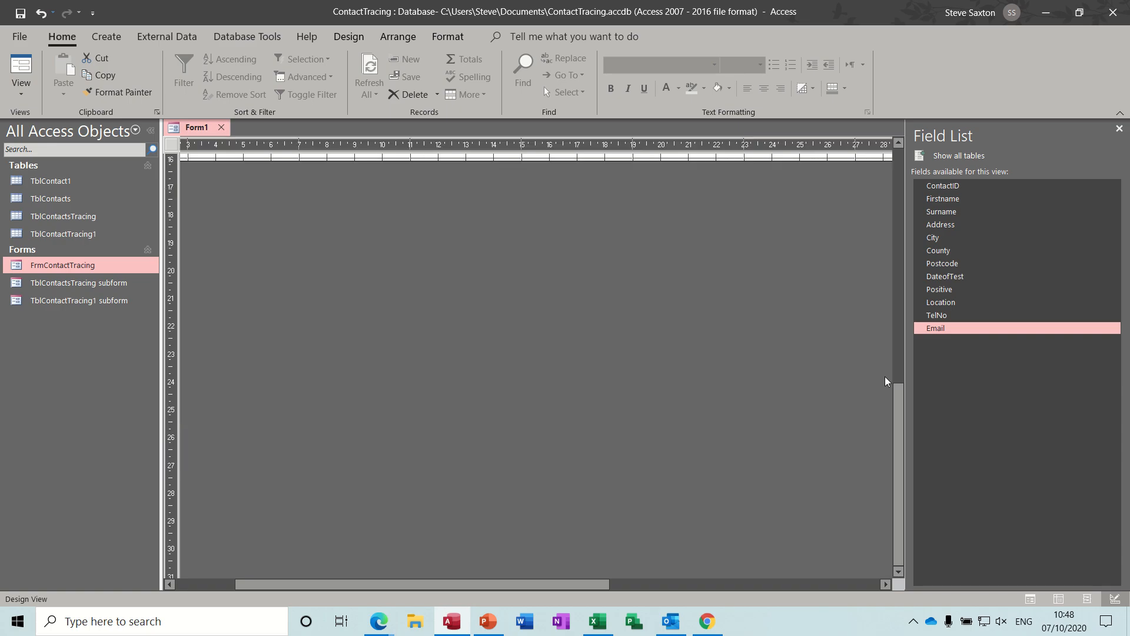
{"action": "left_click_drag", "start_coordinate": [897, 412], "coordinate": [867, 173]}
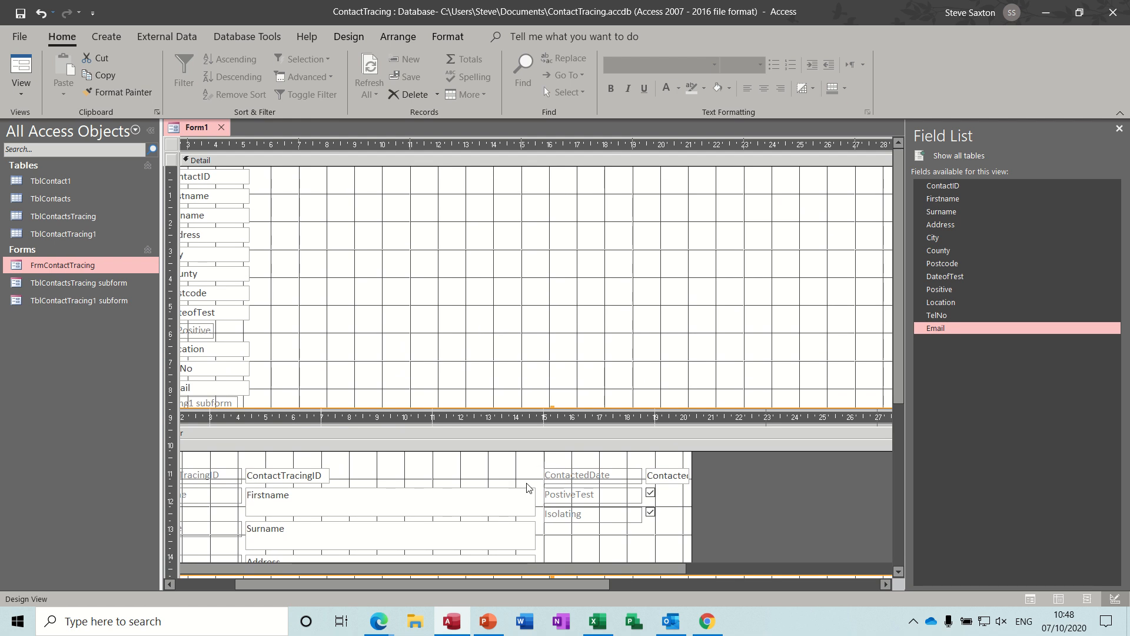
{"action": "left_click_drag", "start_coordinate": [447, 581], "coordinate": [358, 596]}
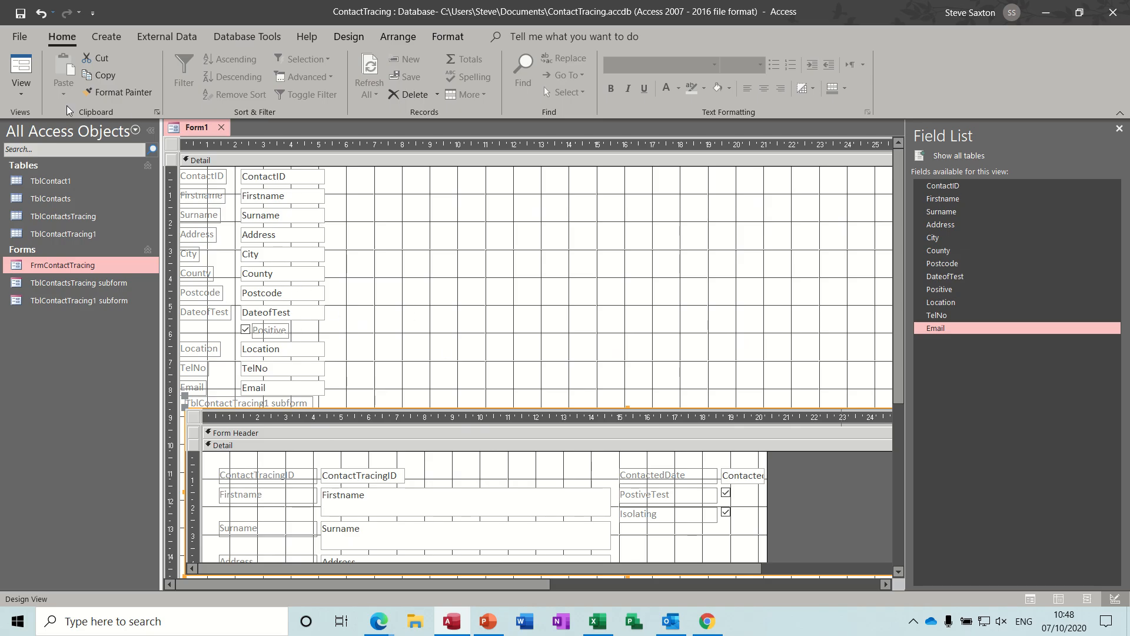
Show the form in Form view and hide the ContactID column in the TblContactTracing1 subform.
{"action": "left_click", "coordinate": [19, 68]}
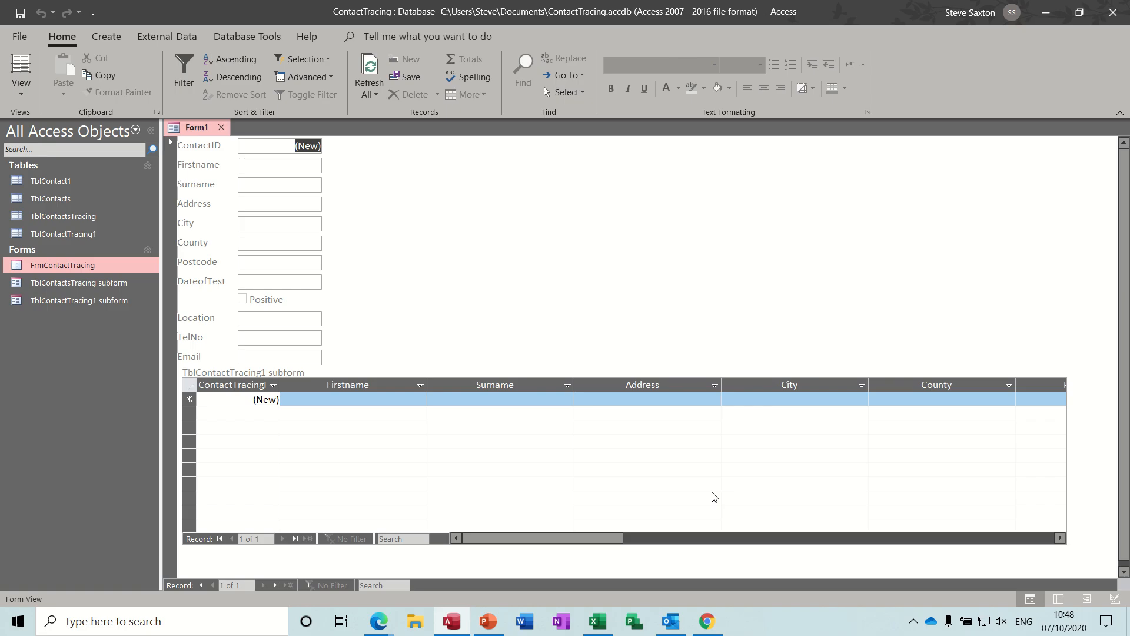
{"action": "left_click_drag", "start_coordinate": [585, 537], "coordinate": [818, 548]}
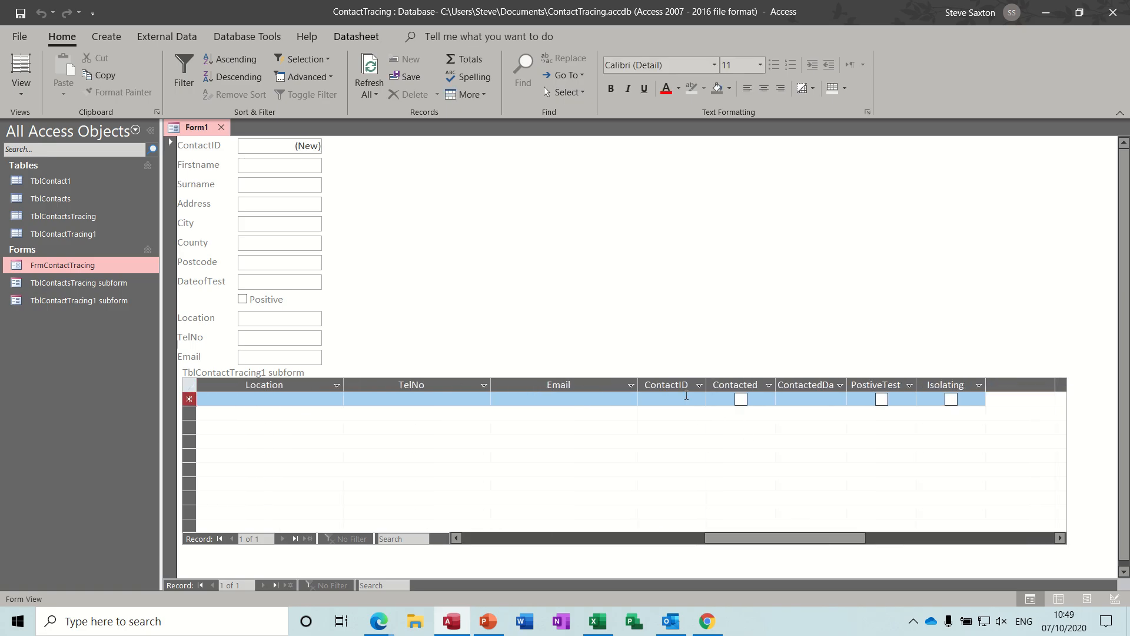
{"action": "right_click", "coordinate": [670, 383]}
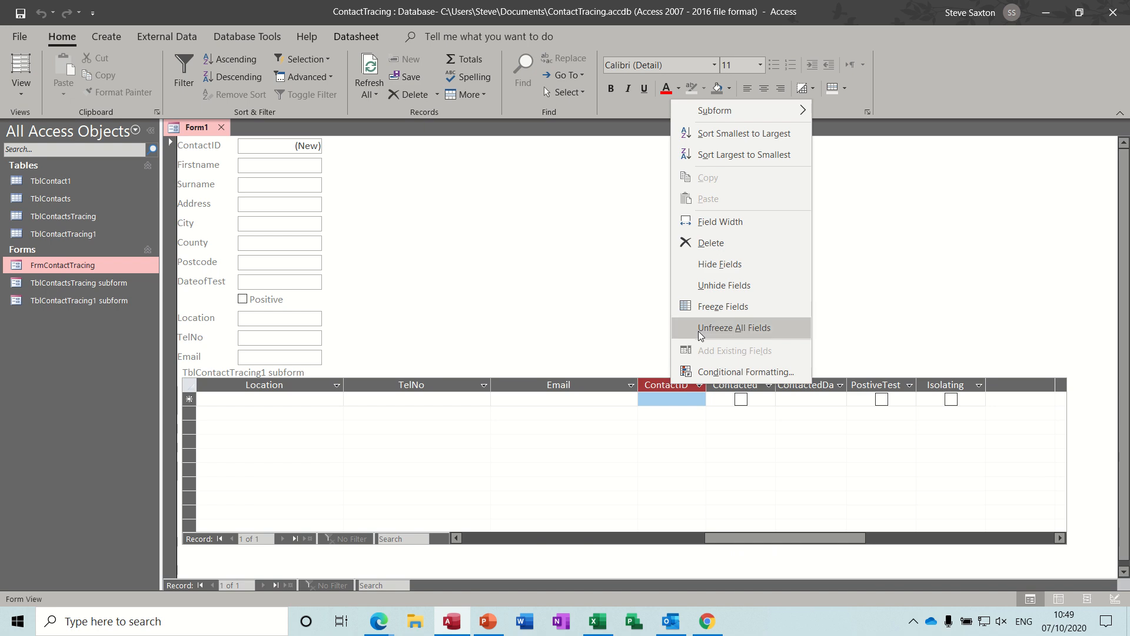
{"action": "left_click", "coordinate": [709, 271]}
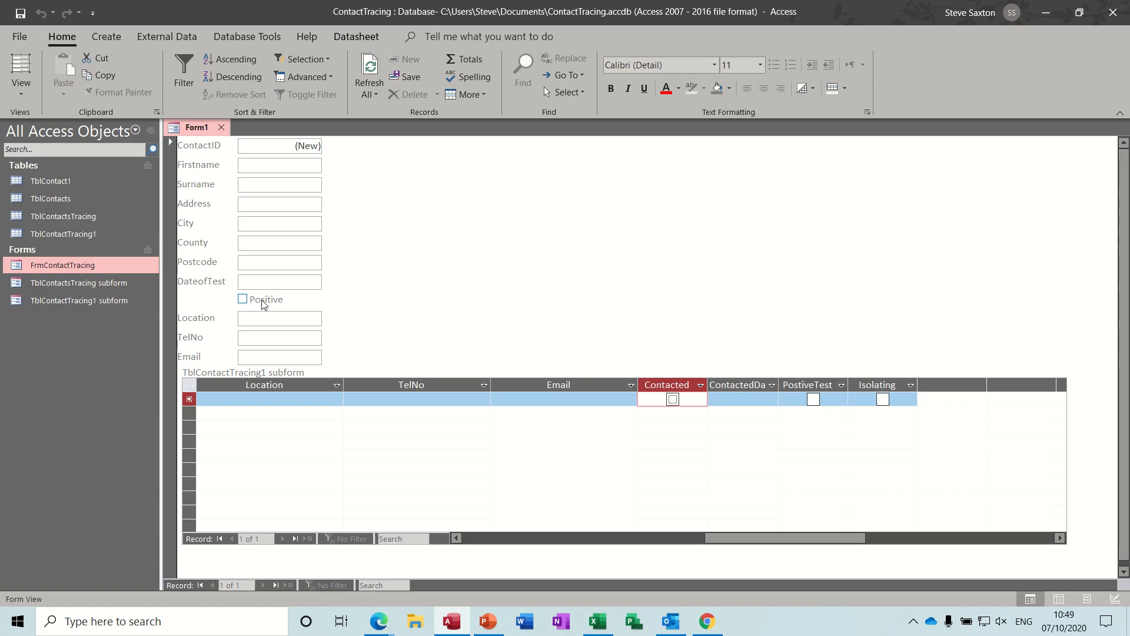
{"action": "left_click_drag", "start_coordinate": [768, 538], "coordinate": [524, 548]}
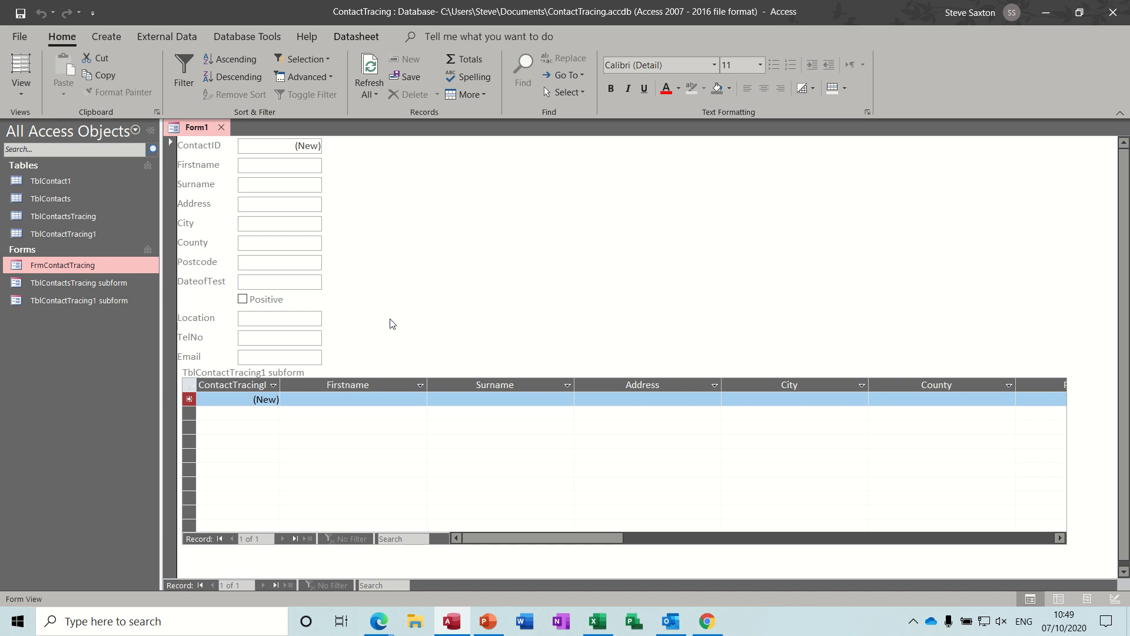
{"action": "key", "text": "Tab"}
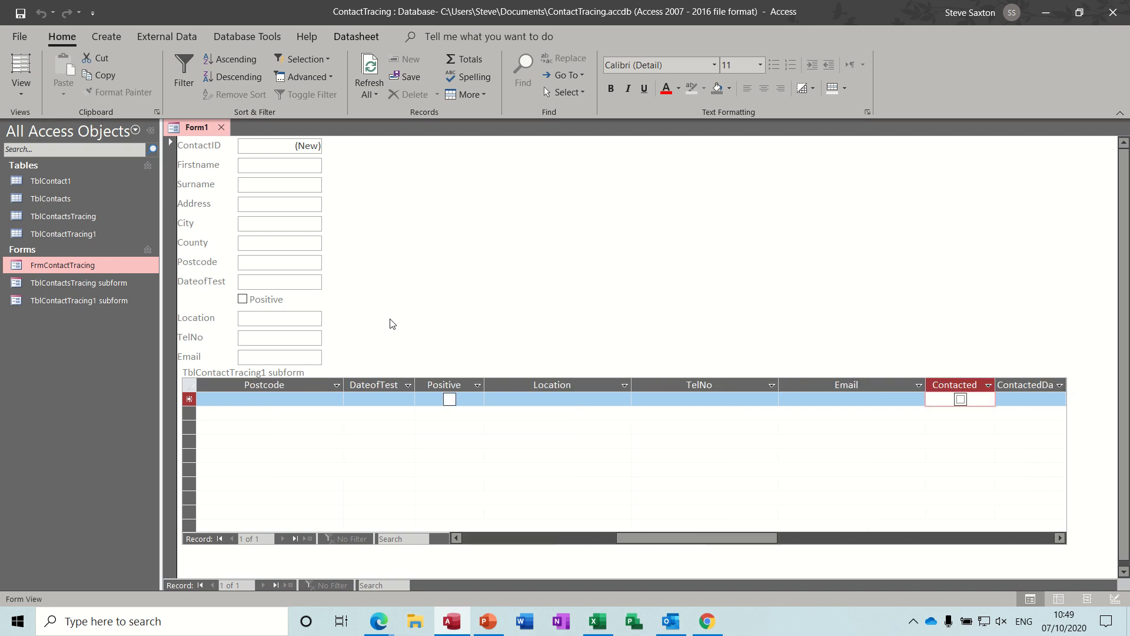